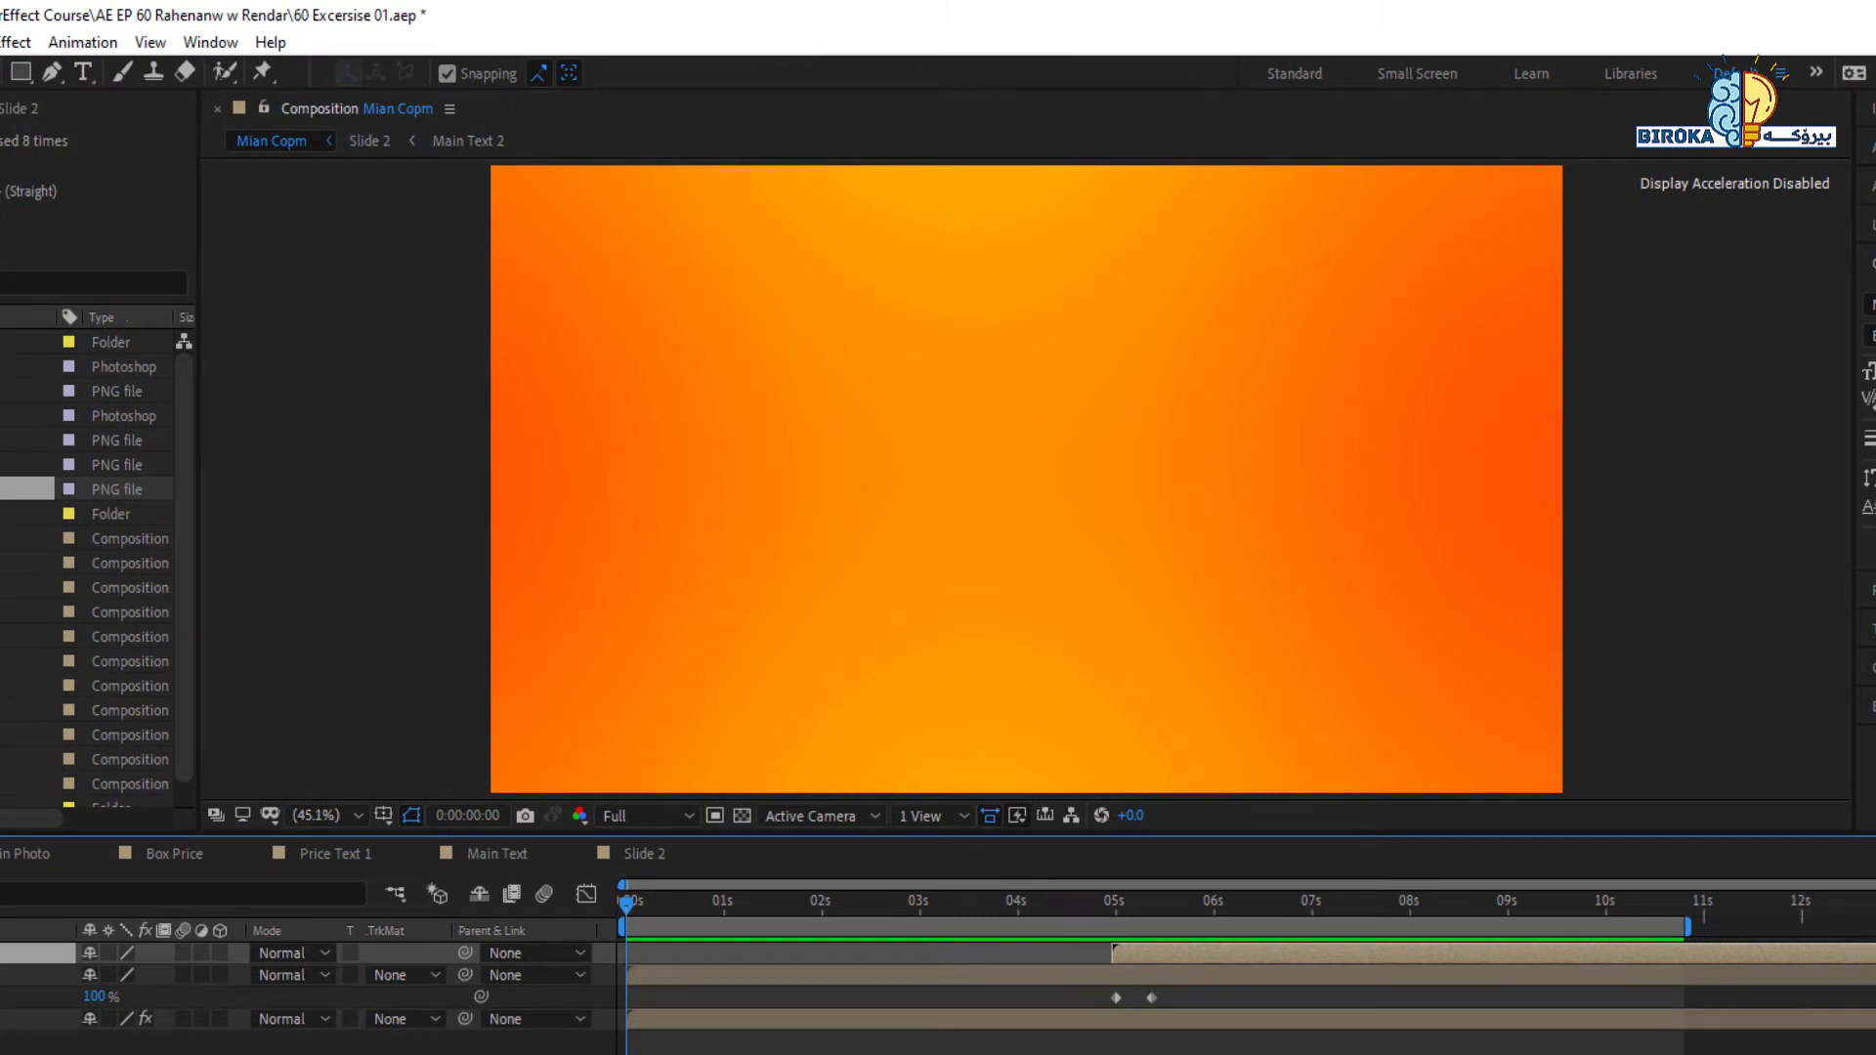
Step: Preview the Mian Copm composition and scrub through its timeline to examine both slides
key(space)
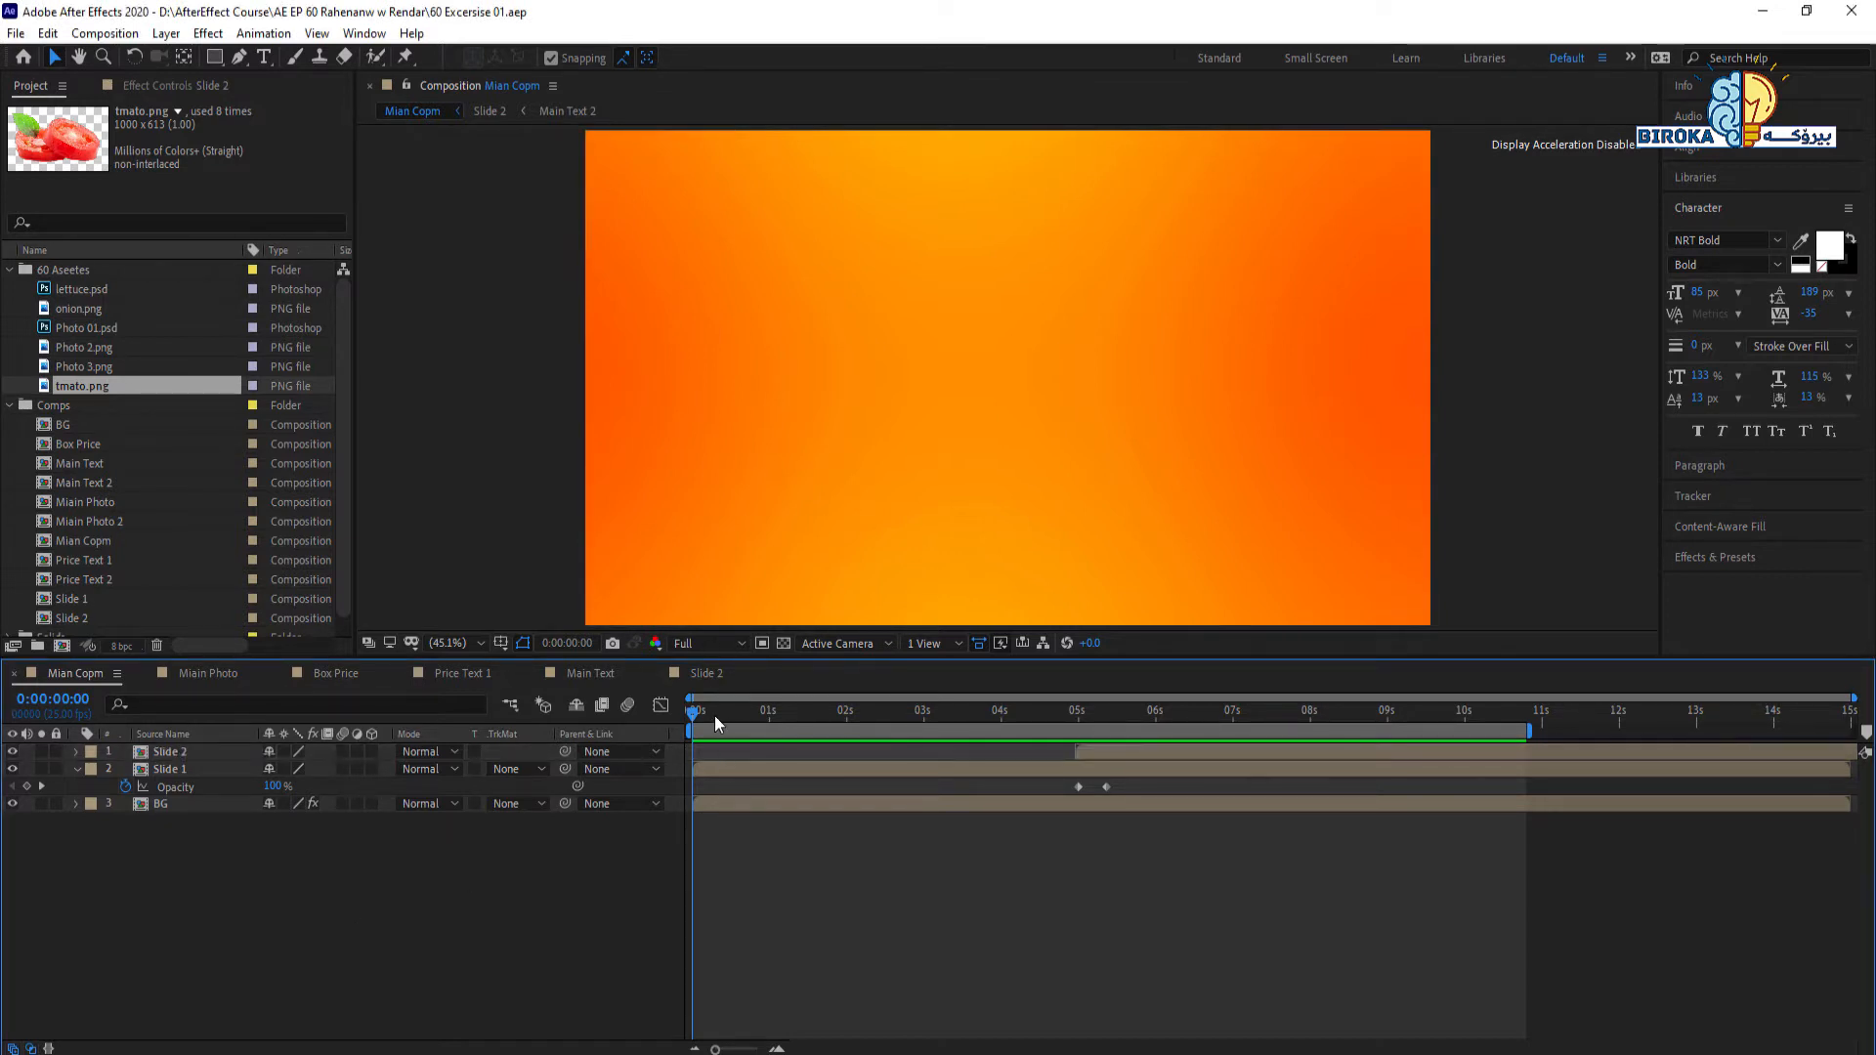
drag(714, 716, 832, 782)
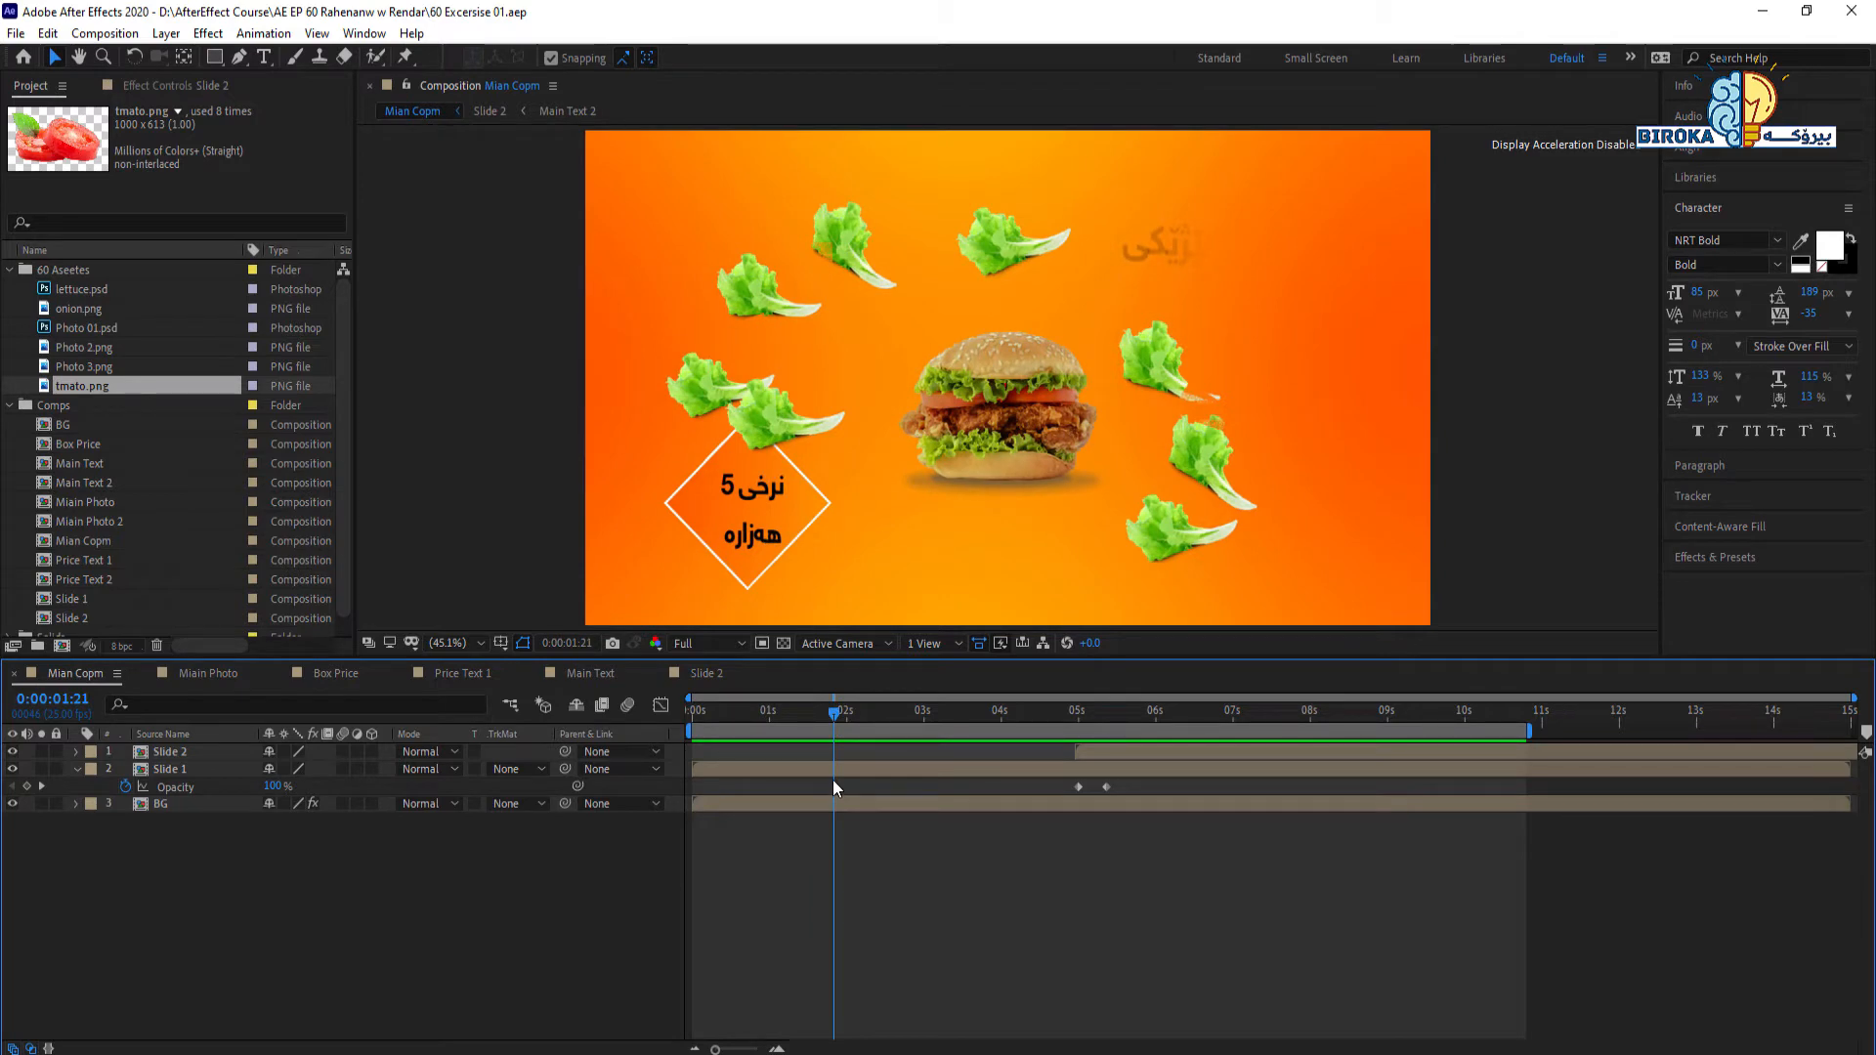
drag(832, 780, 1228, 821)
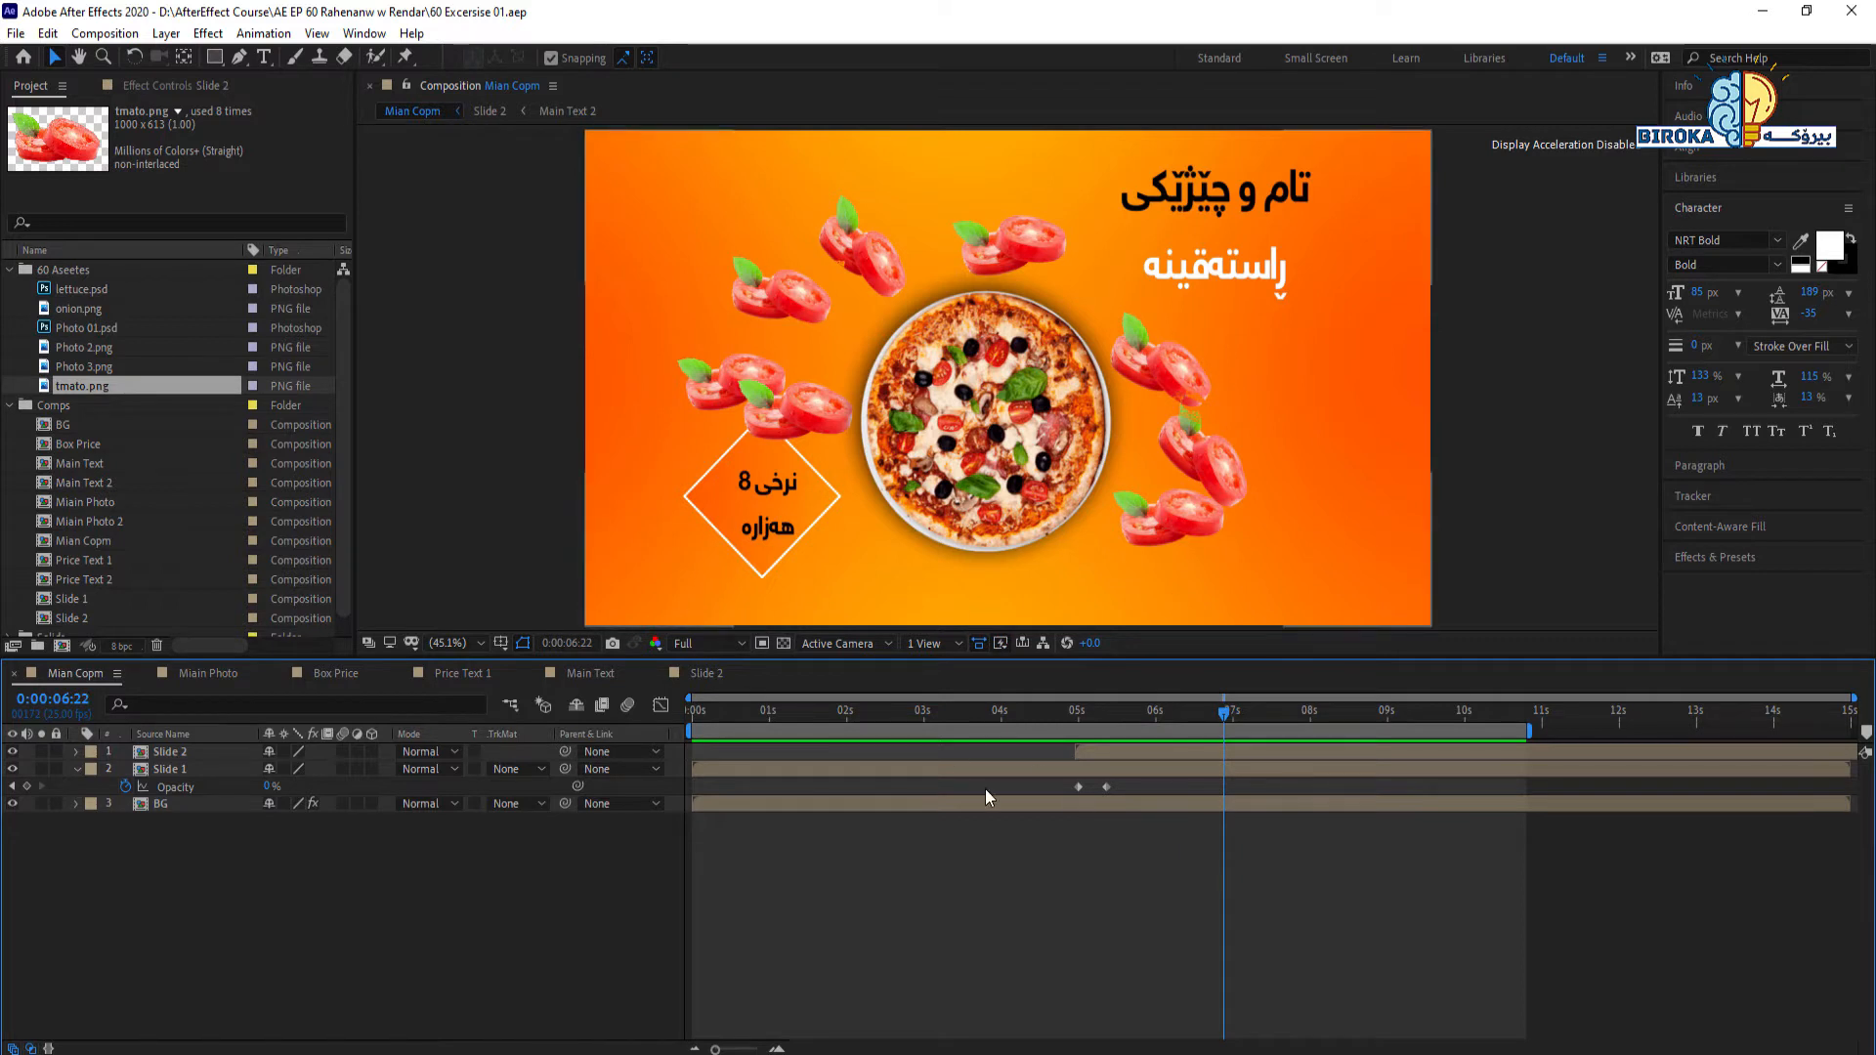
drag(1228, 723, 687, 803)
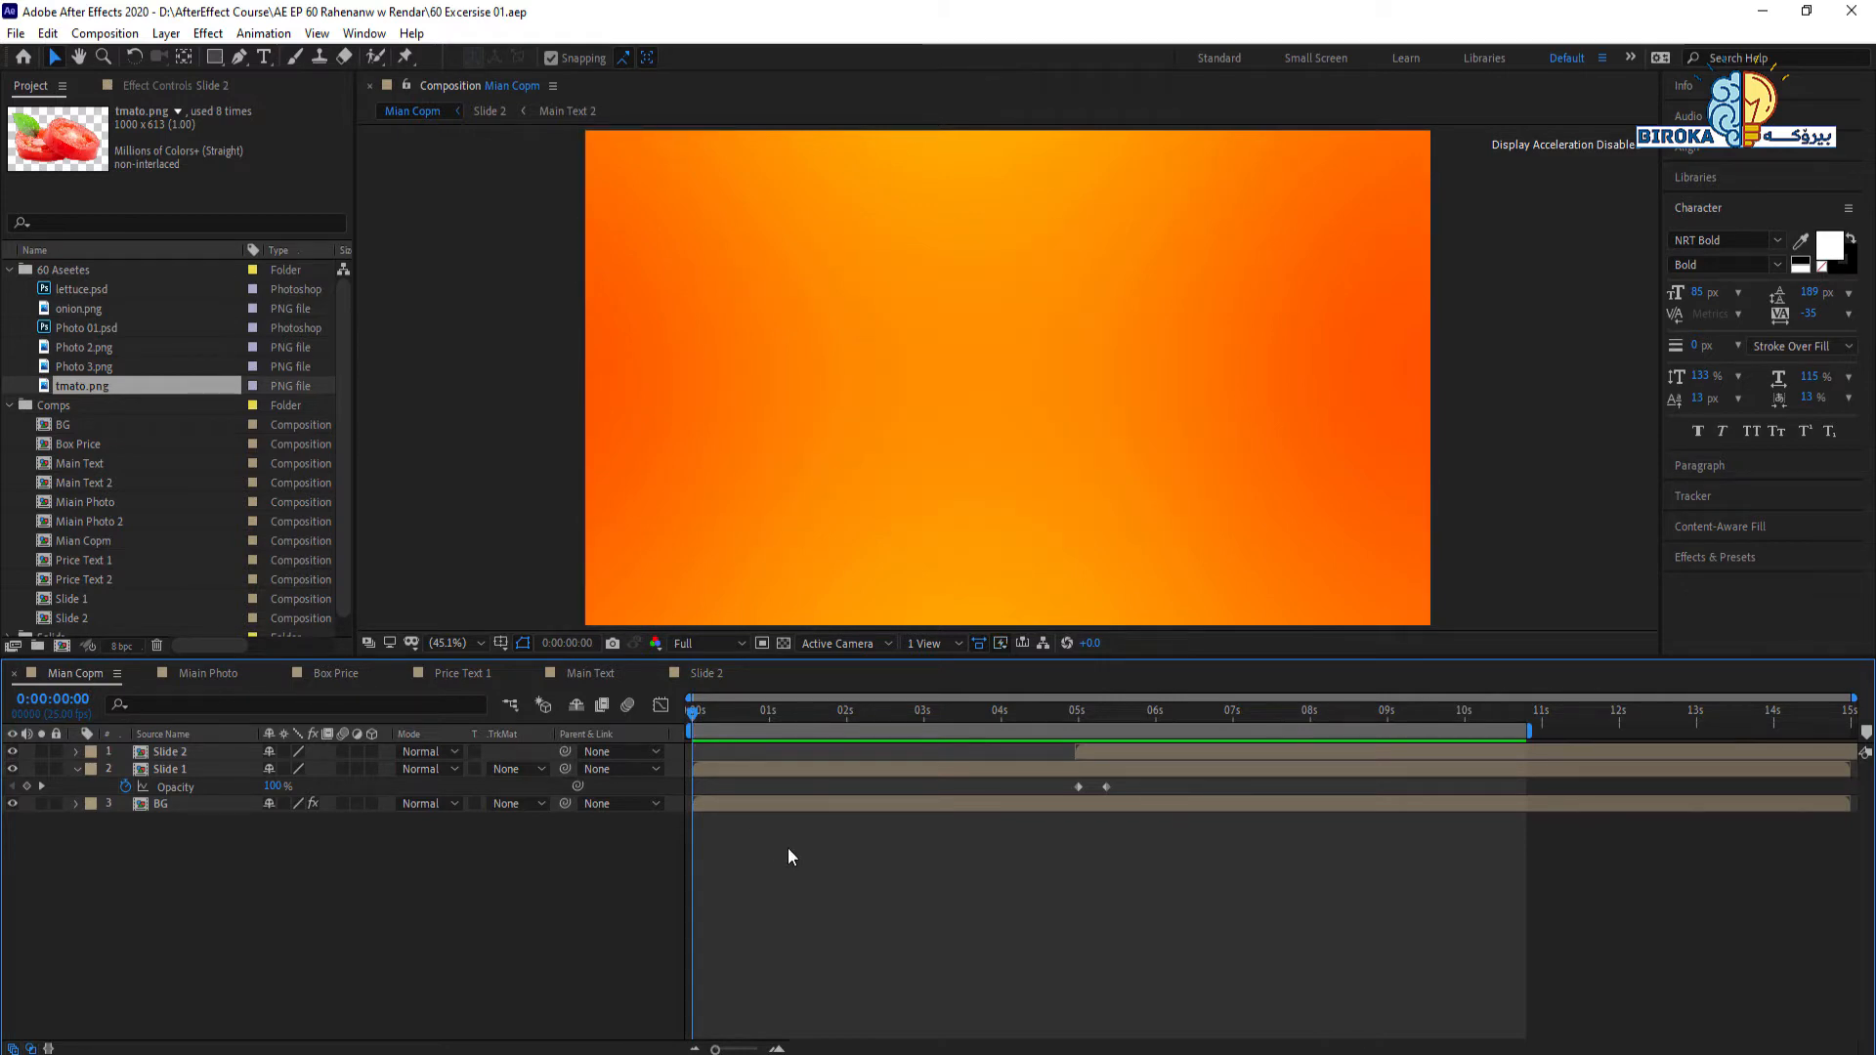
drag(735, 713, 827, 708)
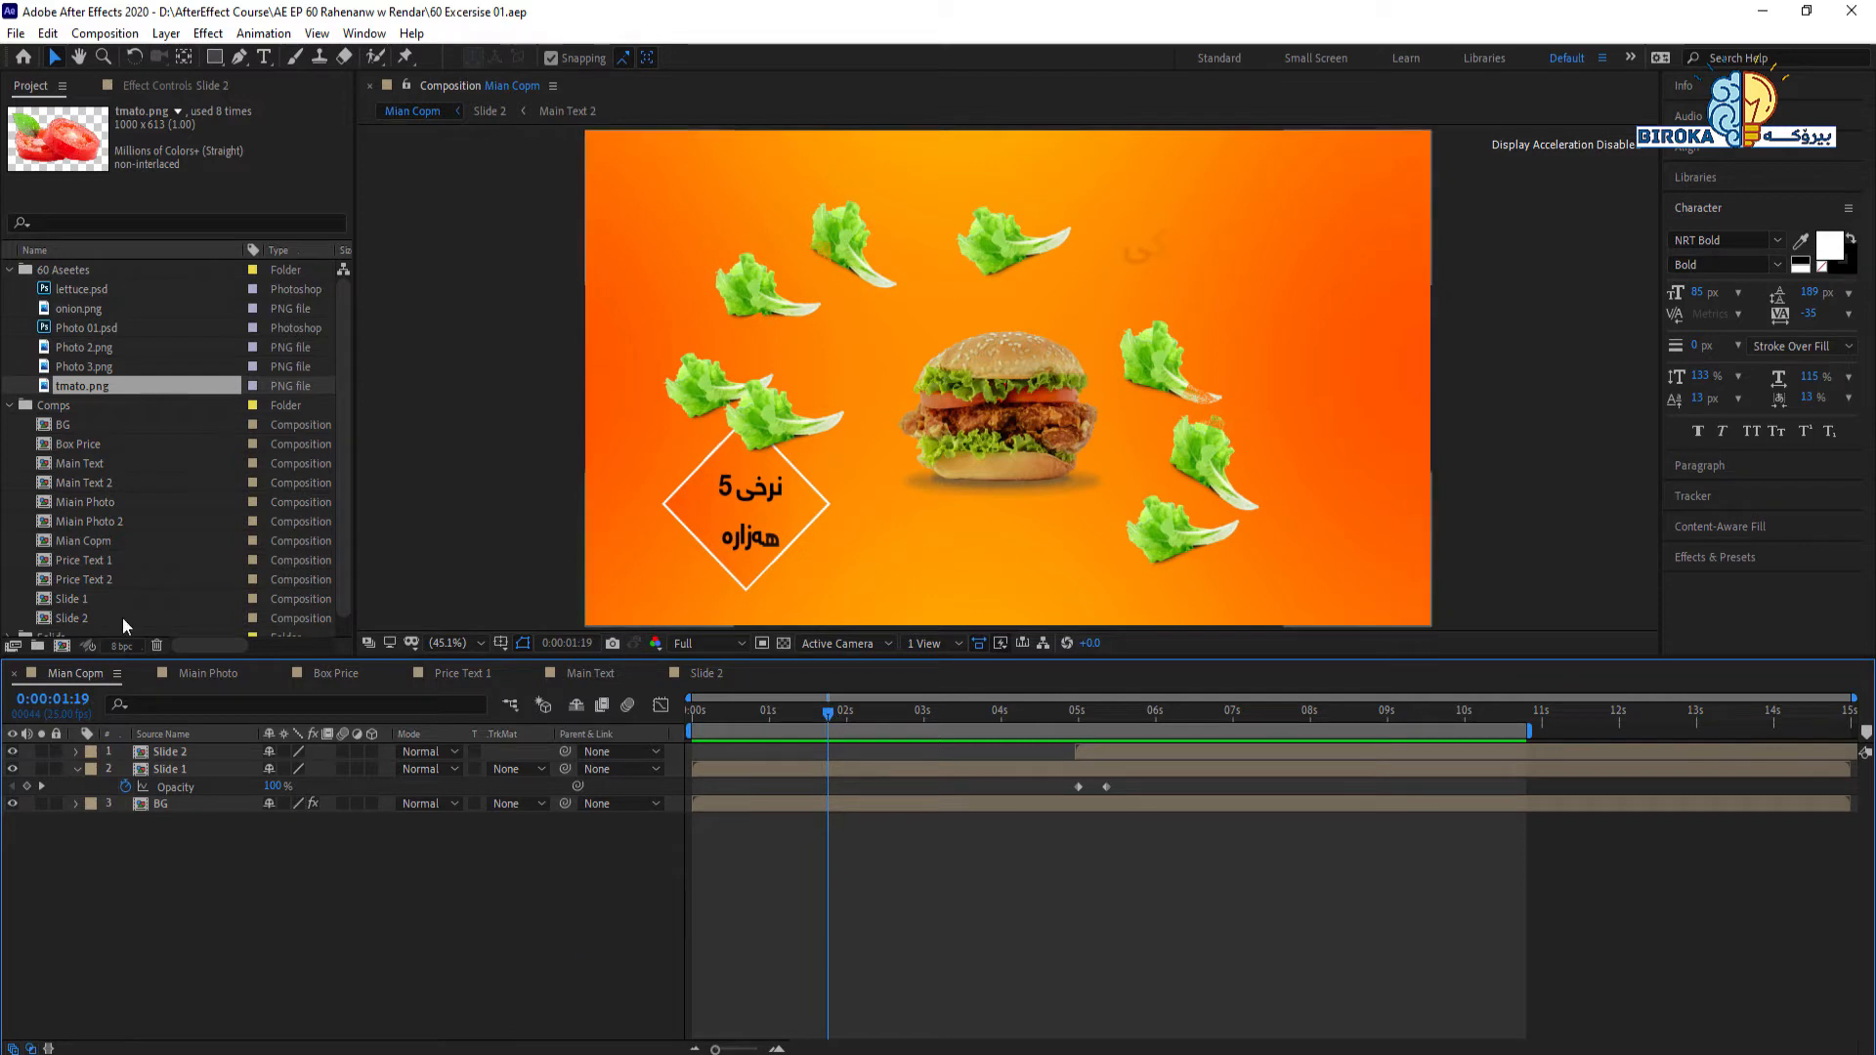
click(105, 33)
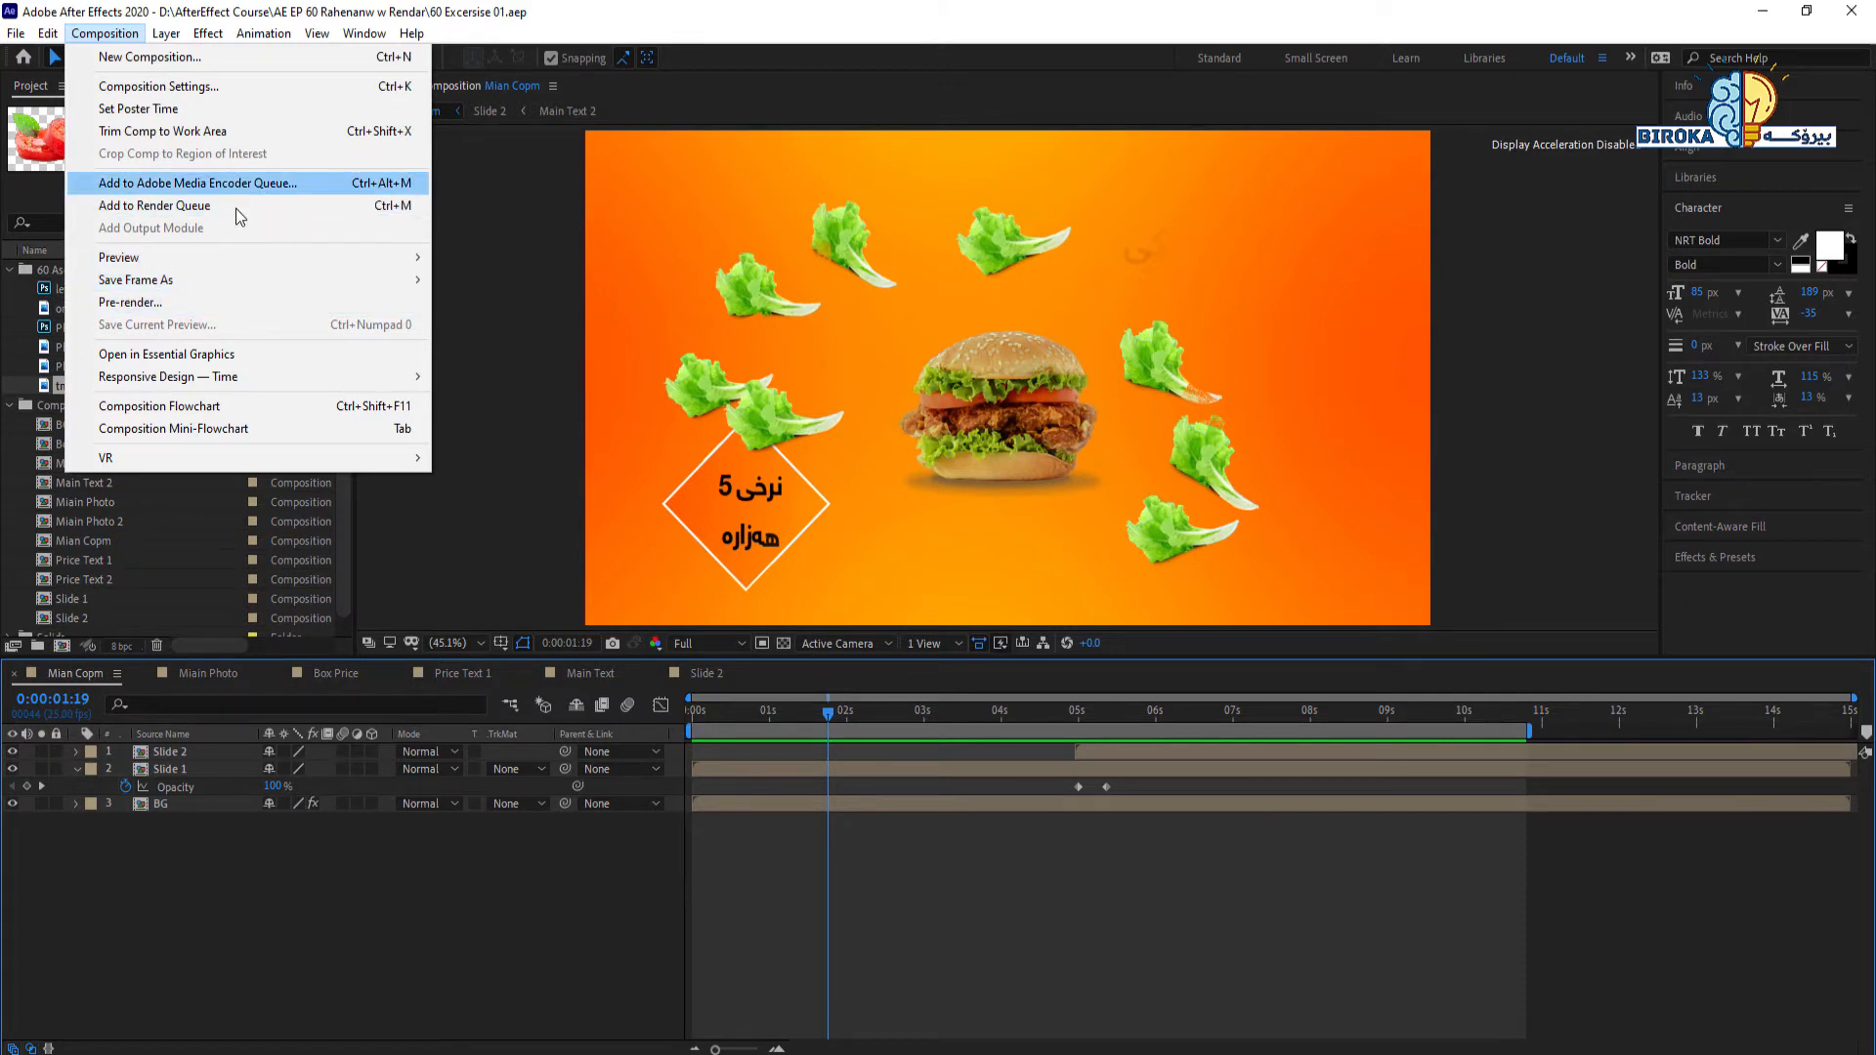
click(603, 901)
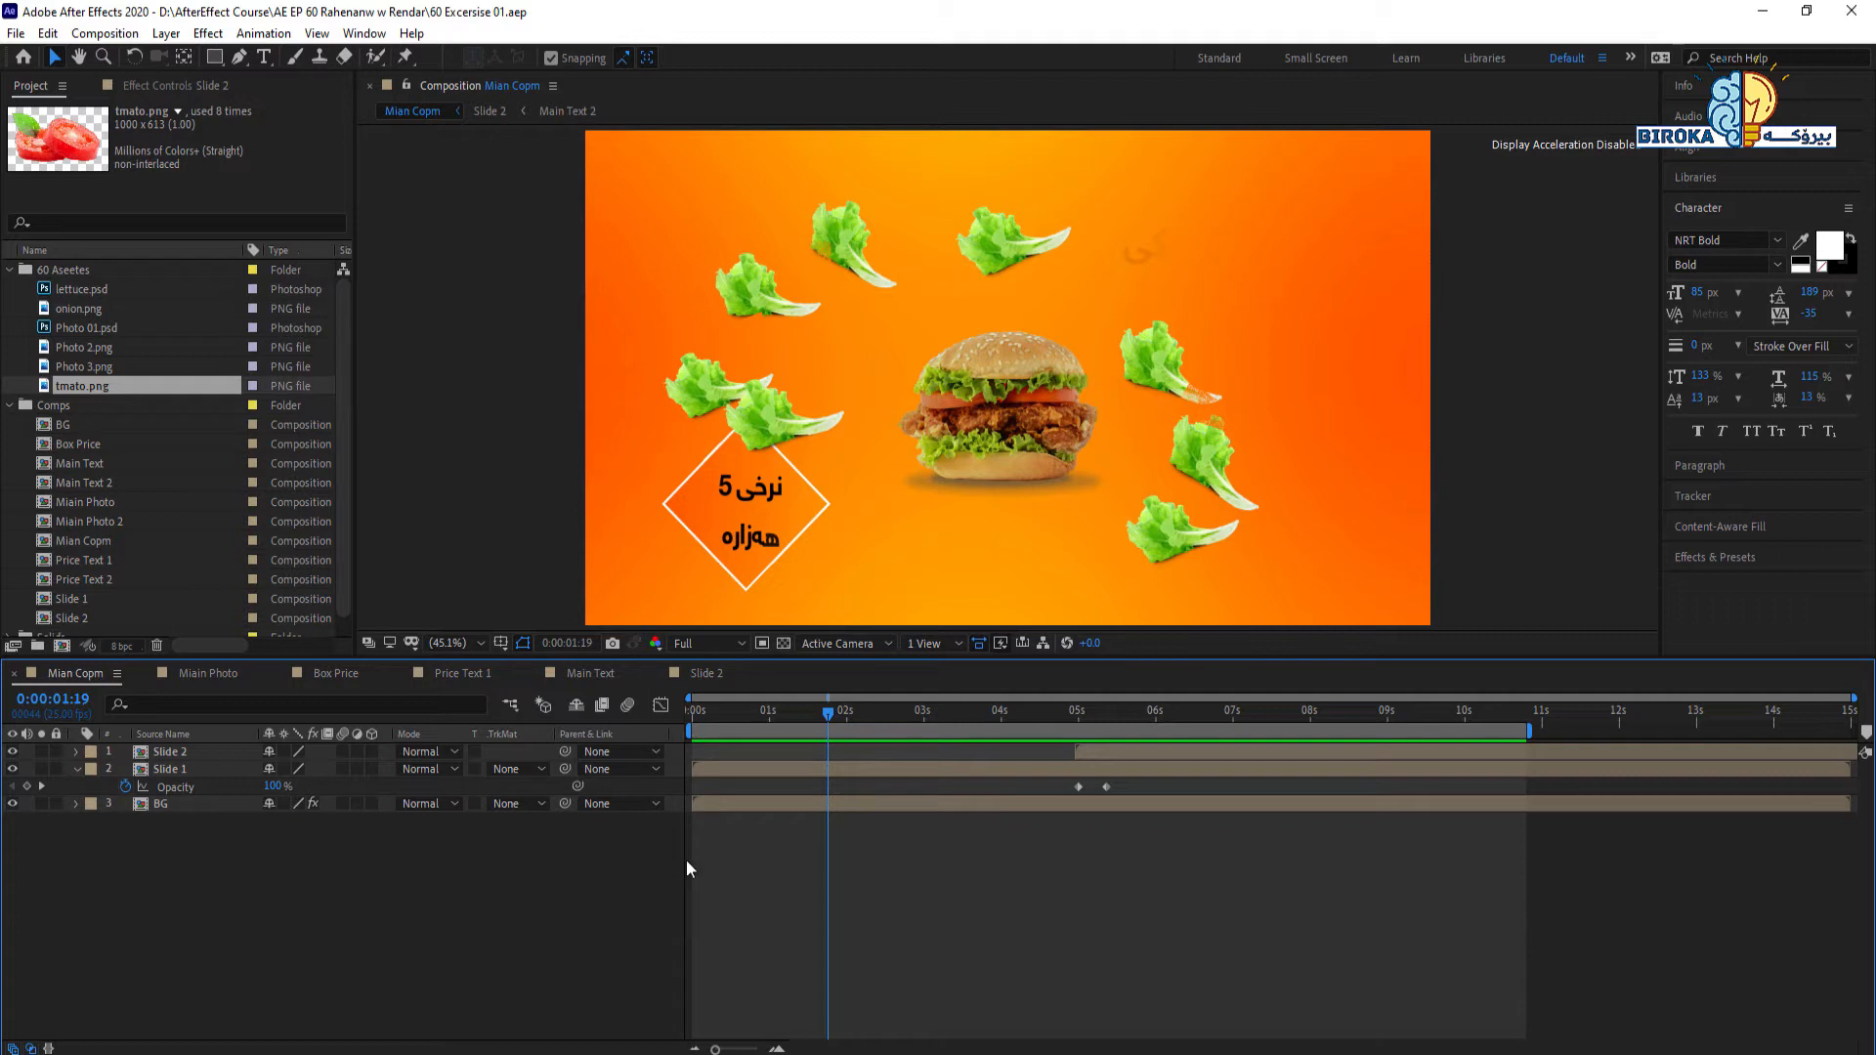
click(730, 678)
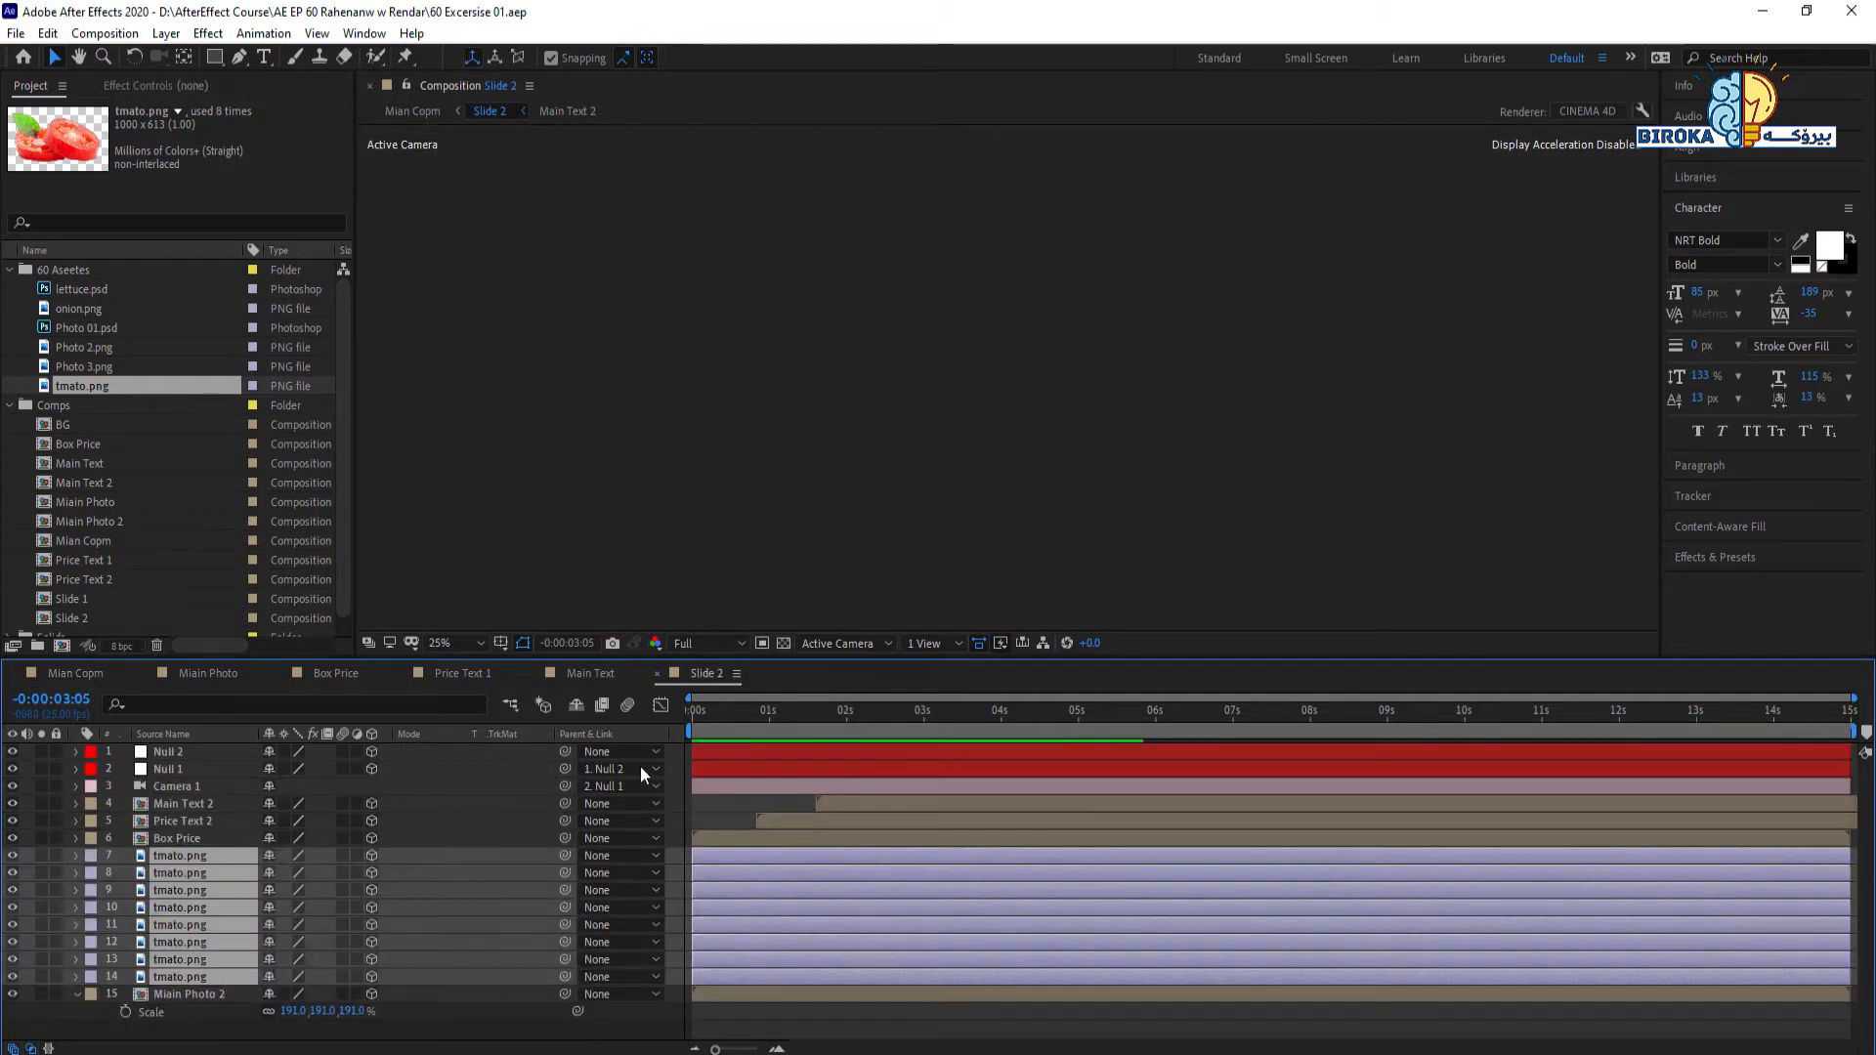
click(73, 668)
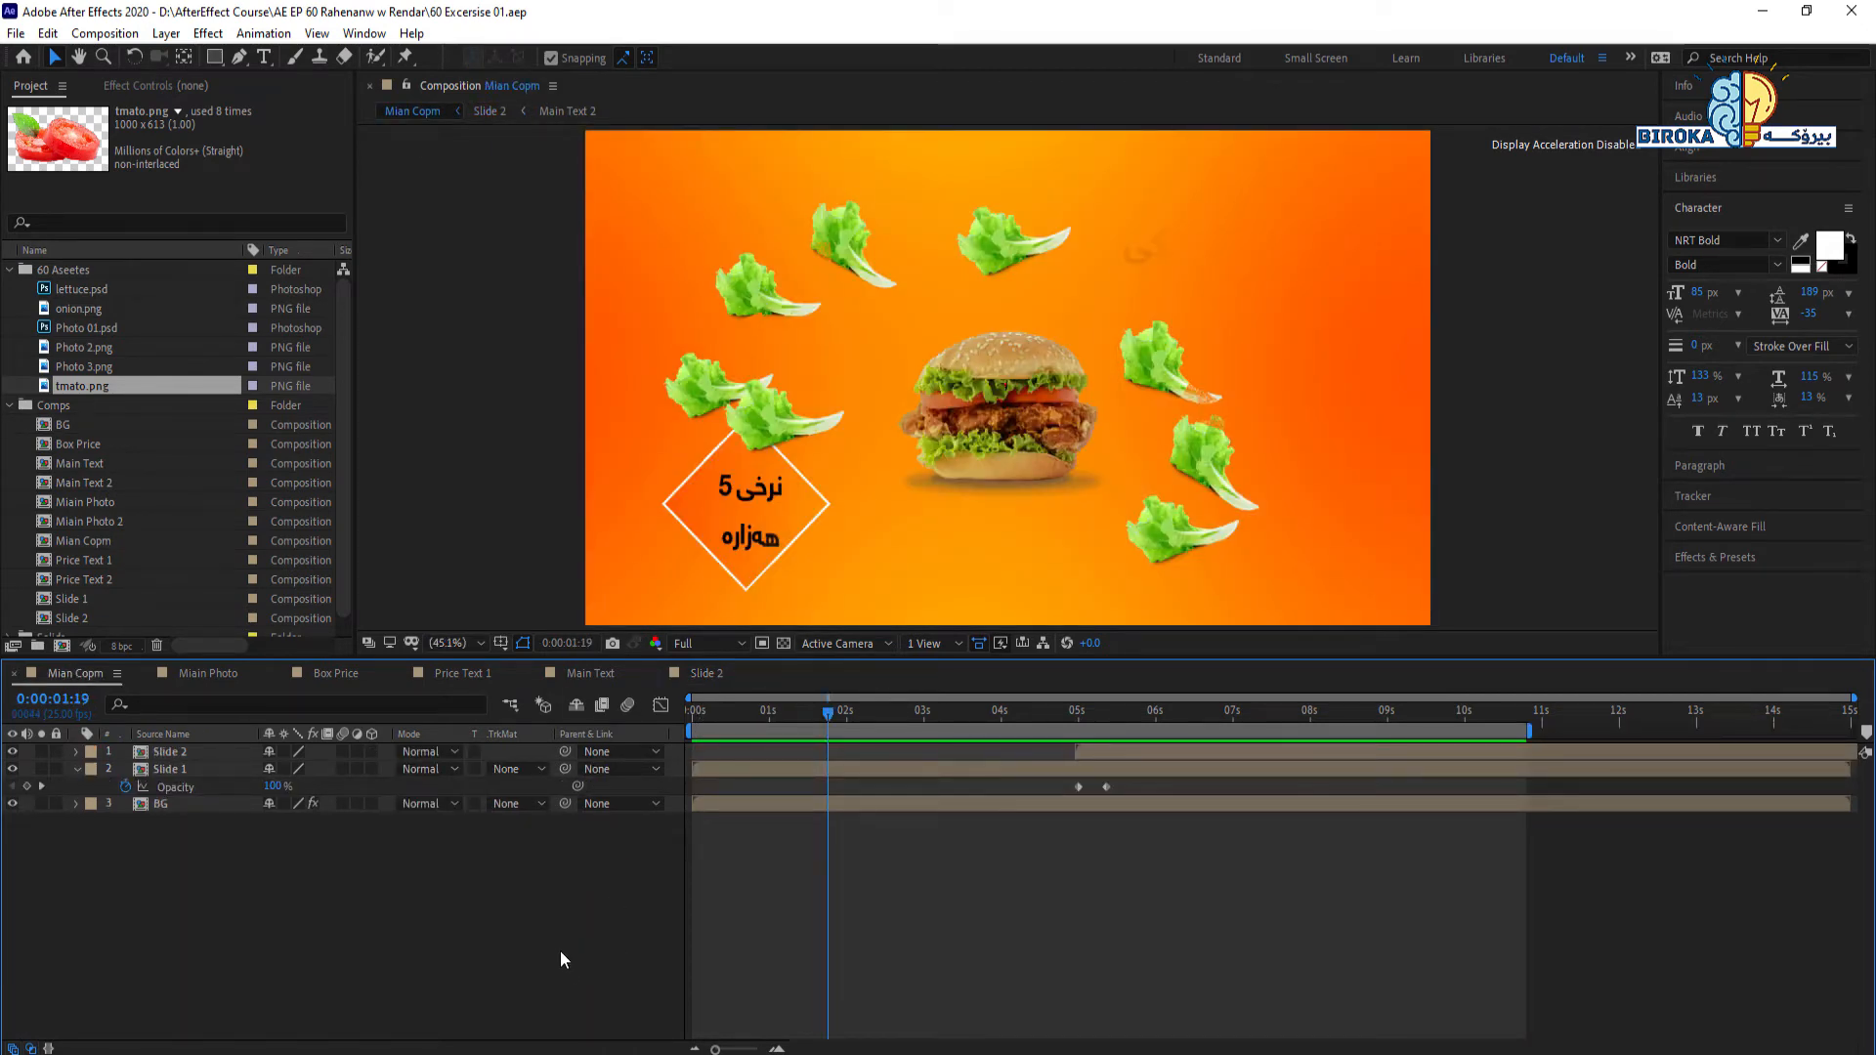
Step: Add the Mian Copm composition to the render queue and review its render settings without changing them
click(104, 33)
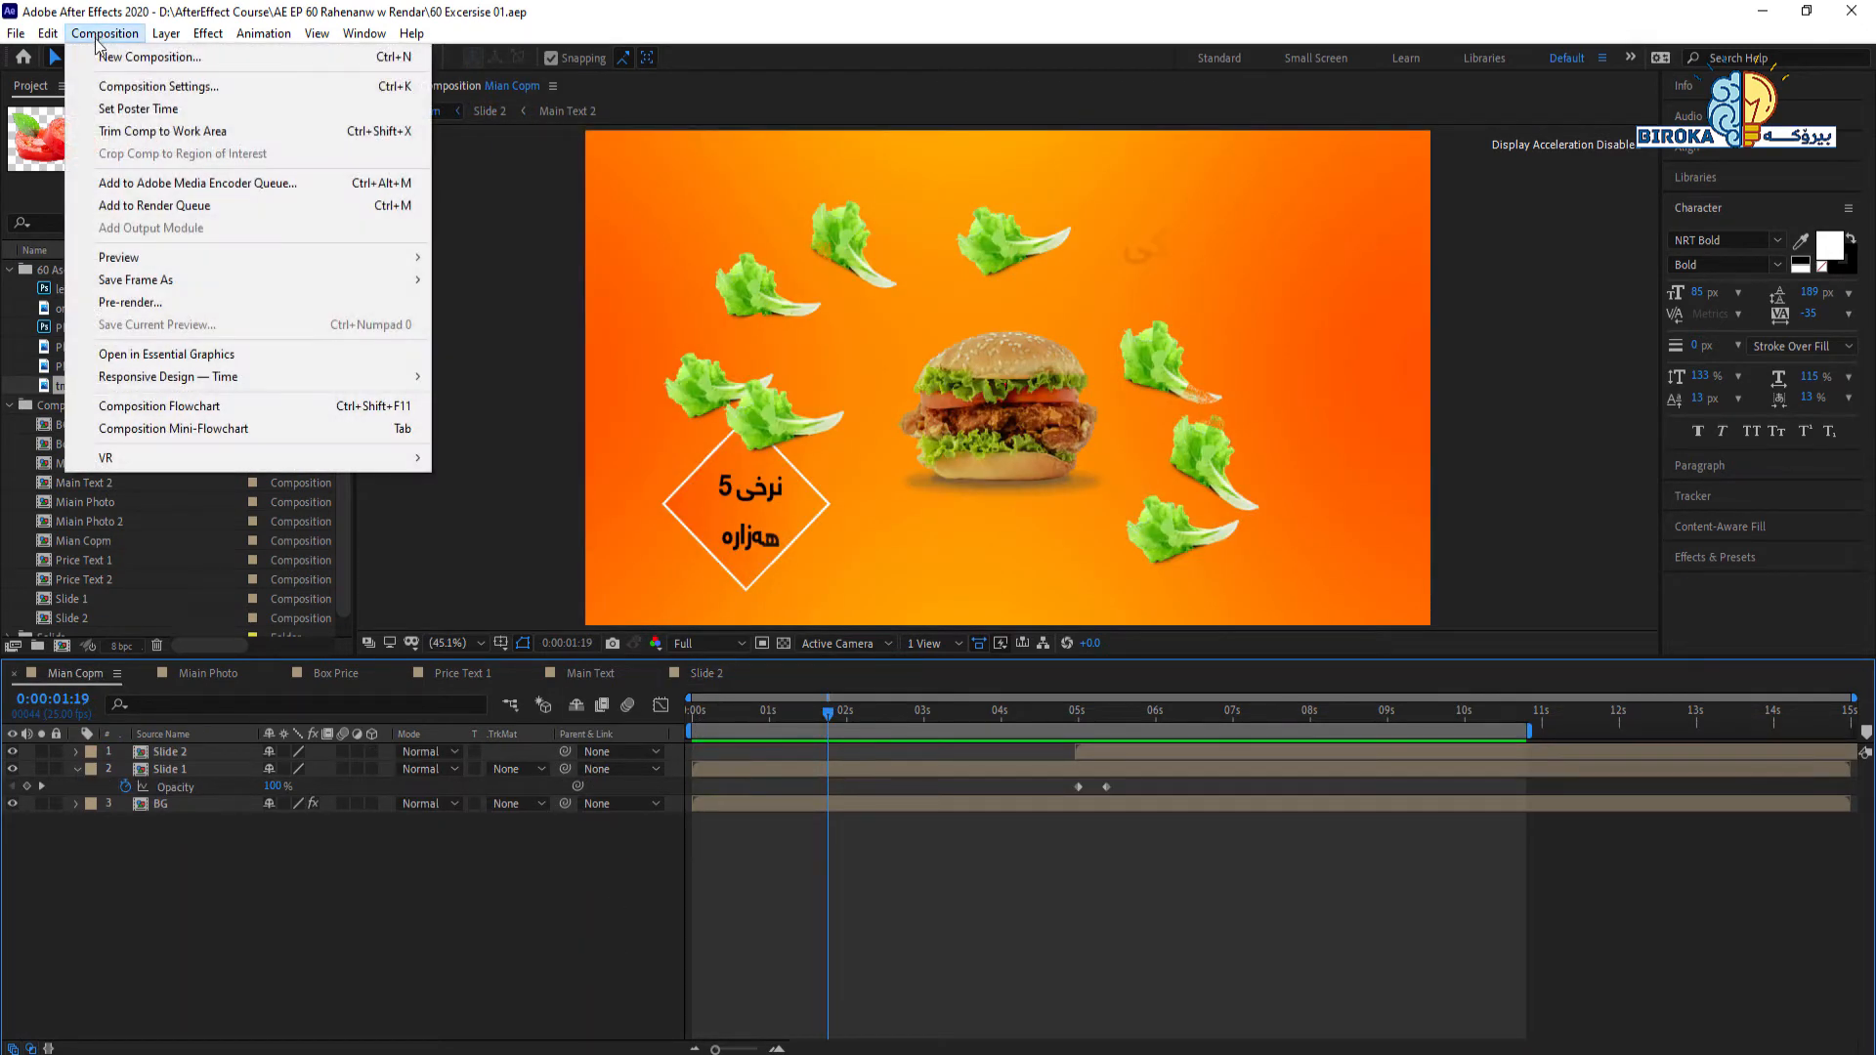
click(215, 205)
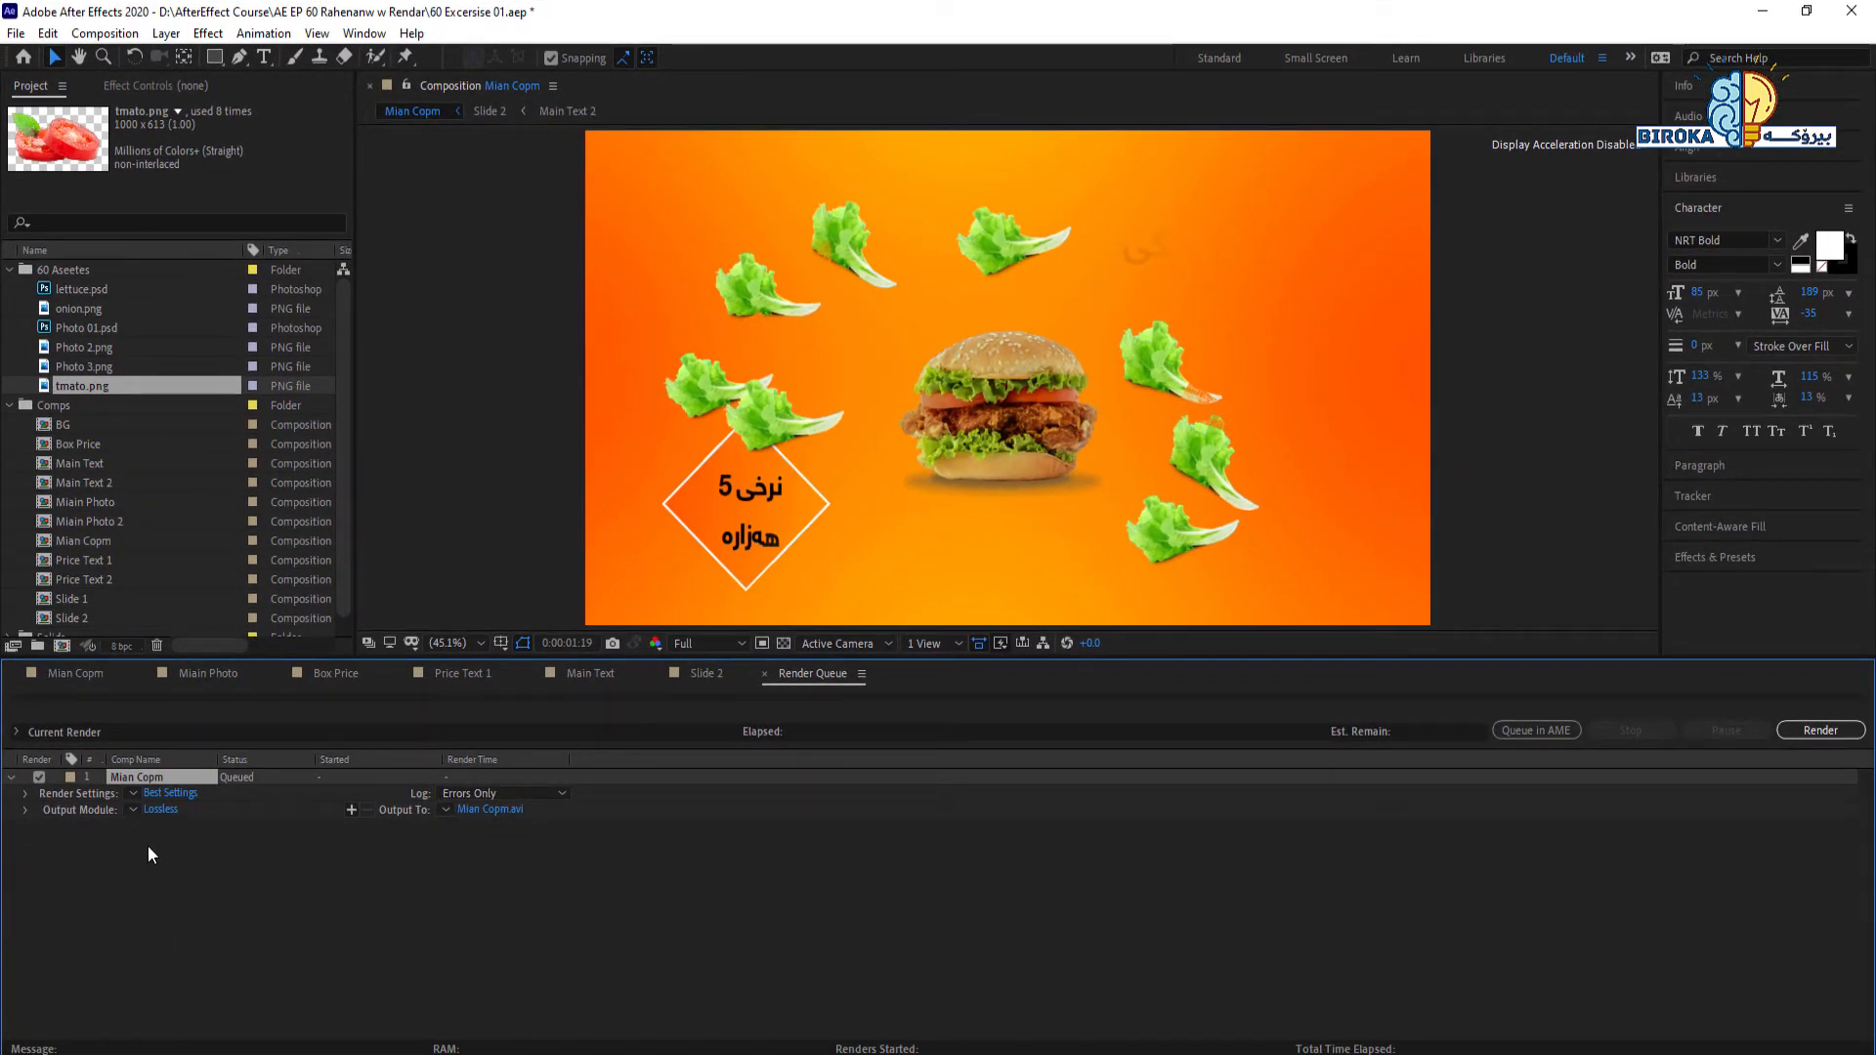
click(163, 794)
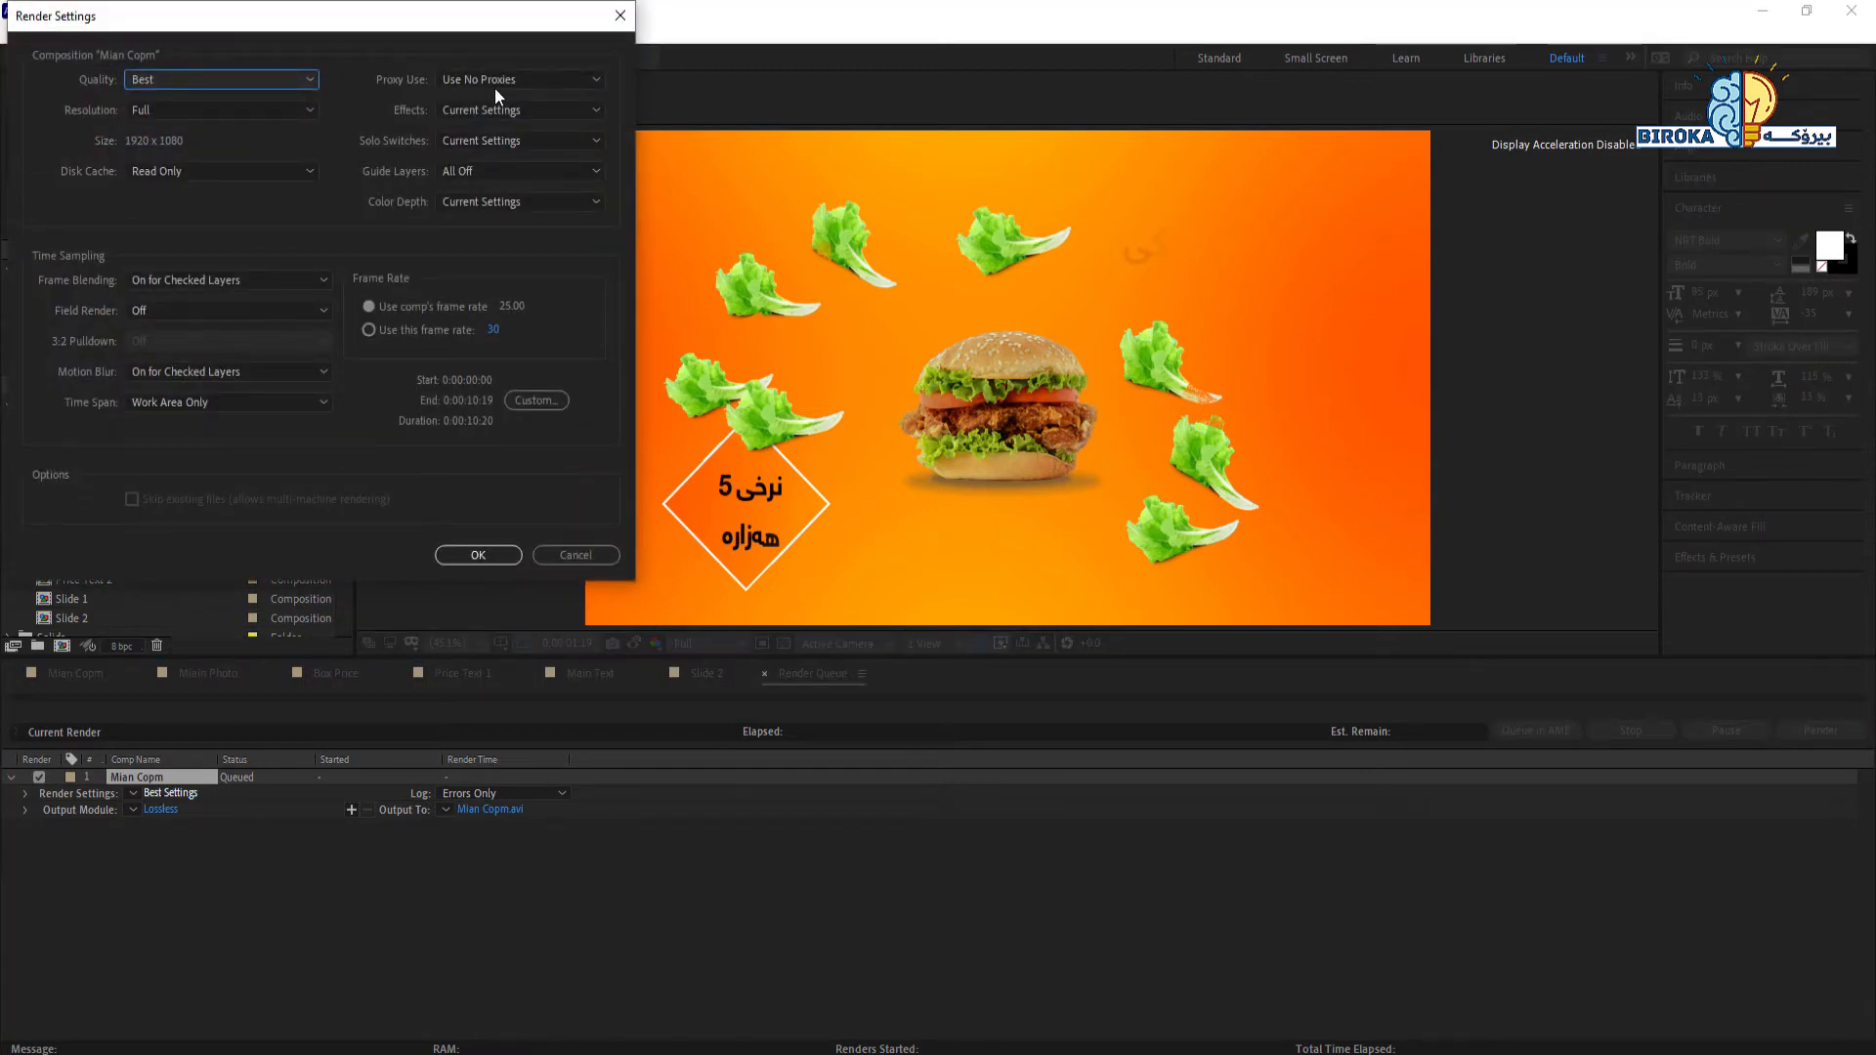
drag(407, 32, 560, 103)
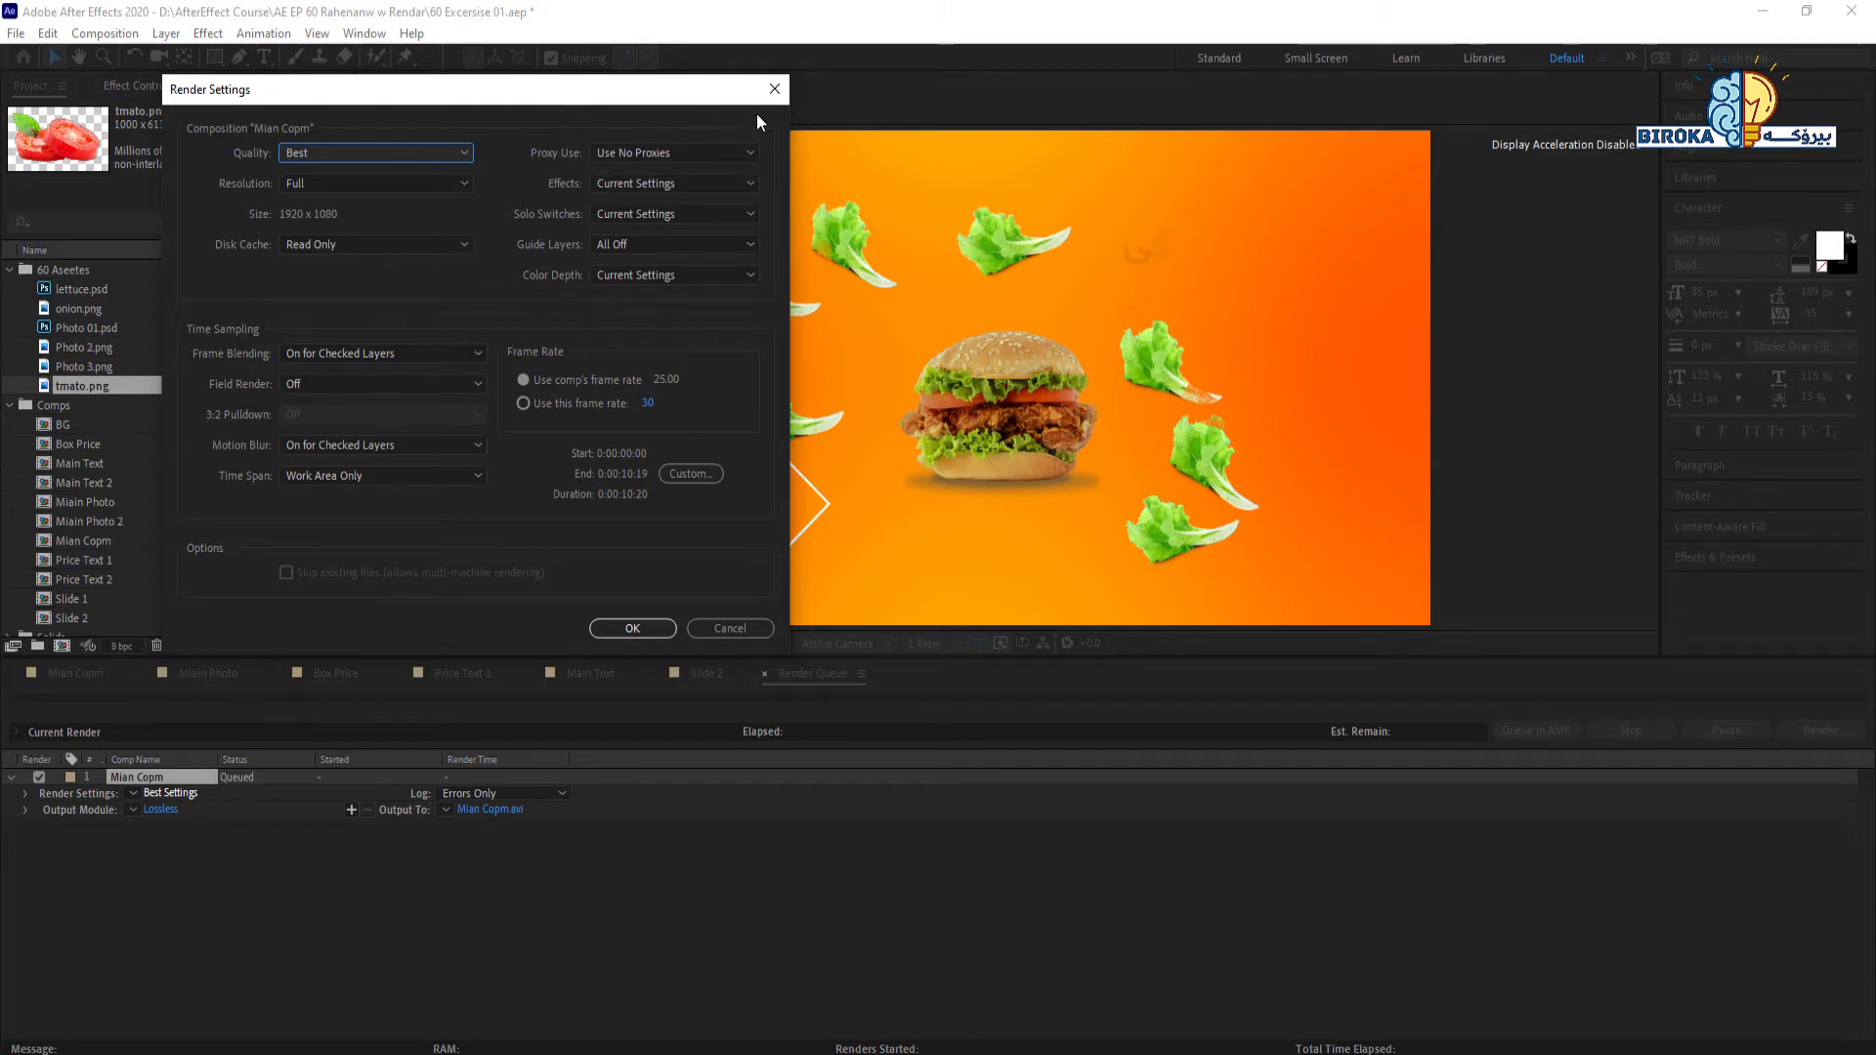
click(774, 89)
Step: Set the output module format of the queued Mian Copm render to QuickTime
click(162, 810)
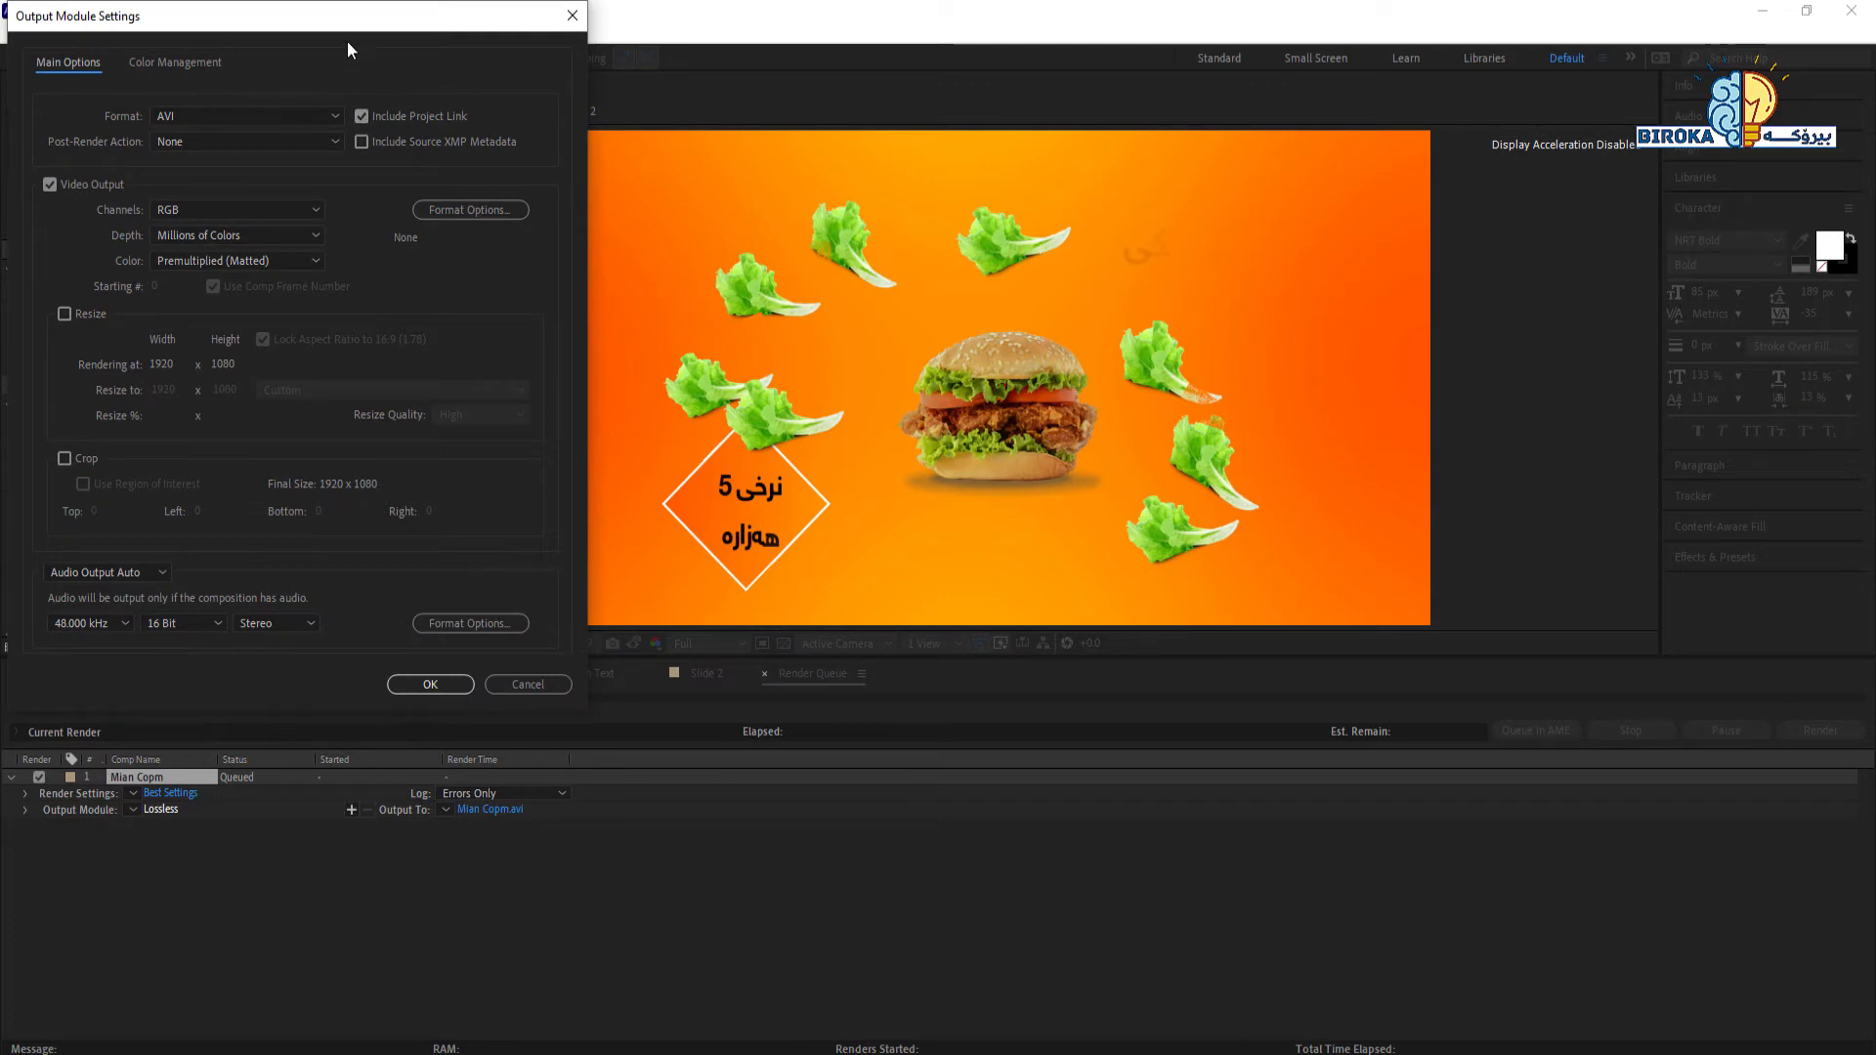
drag(348, 39, 799, 229)
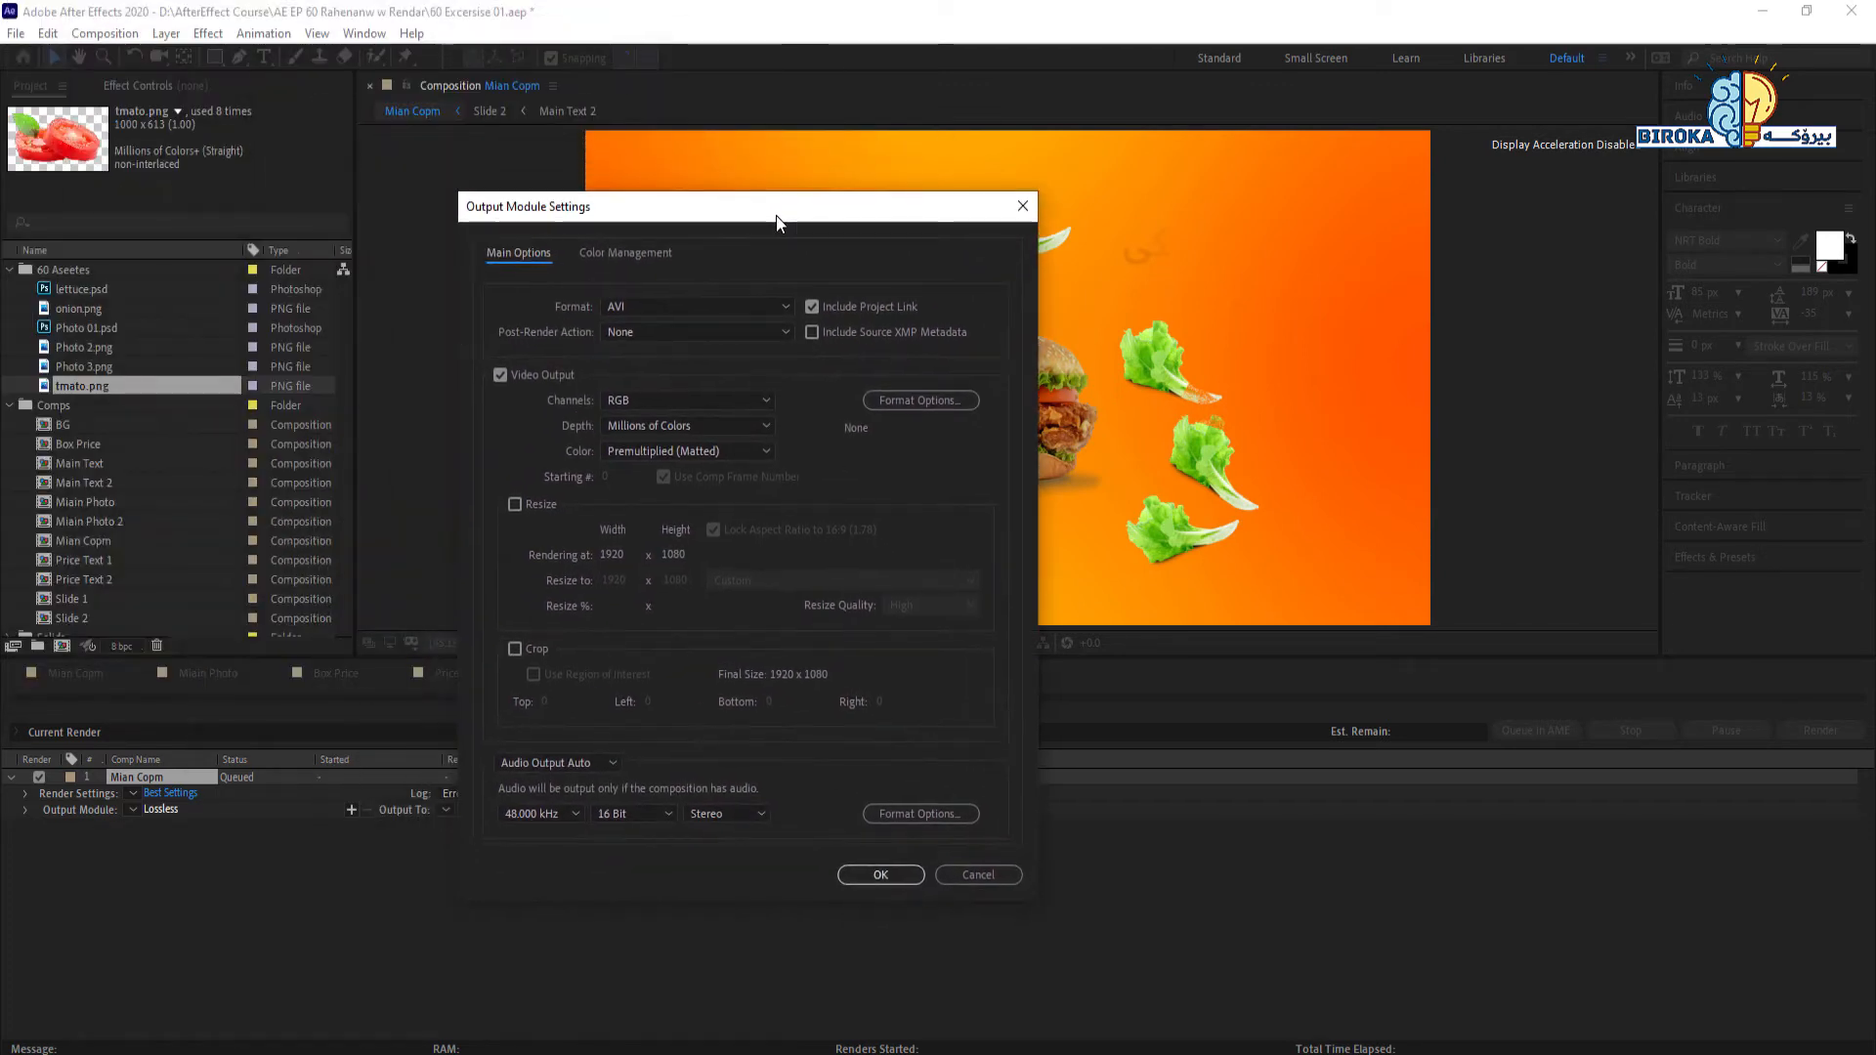
click(651, 308)
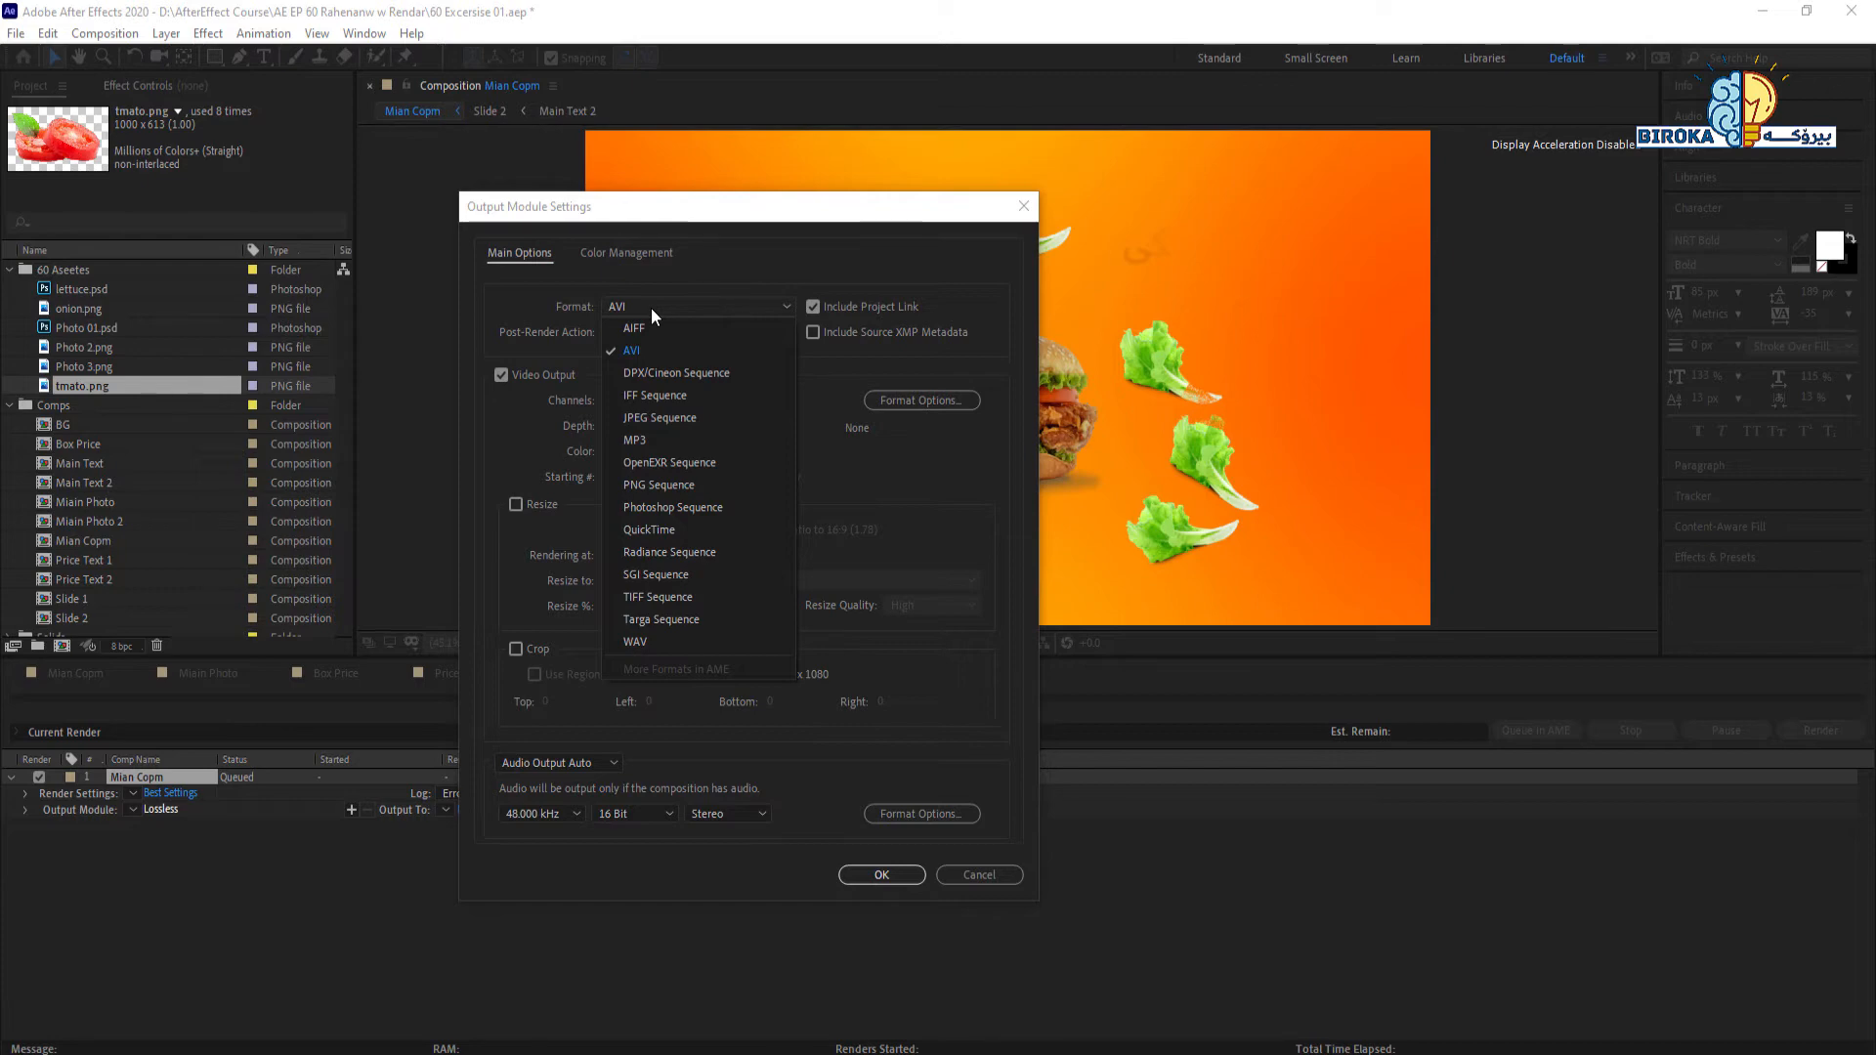
click(670, 531)
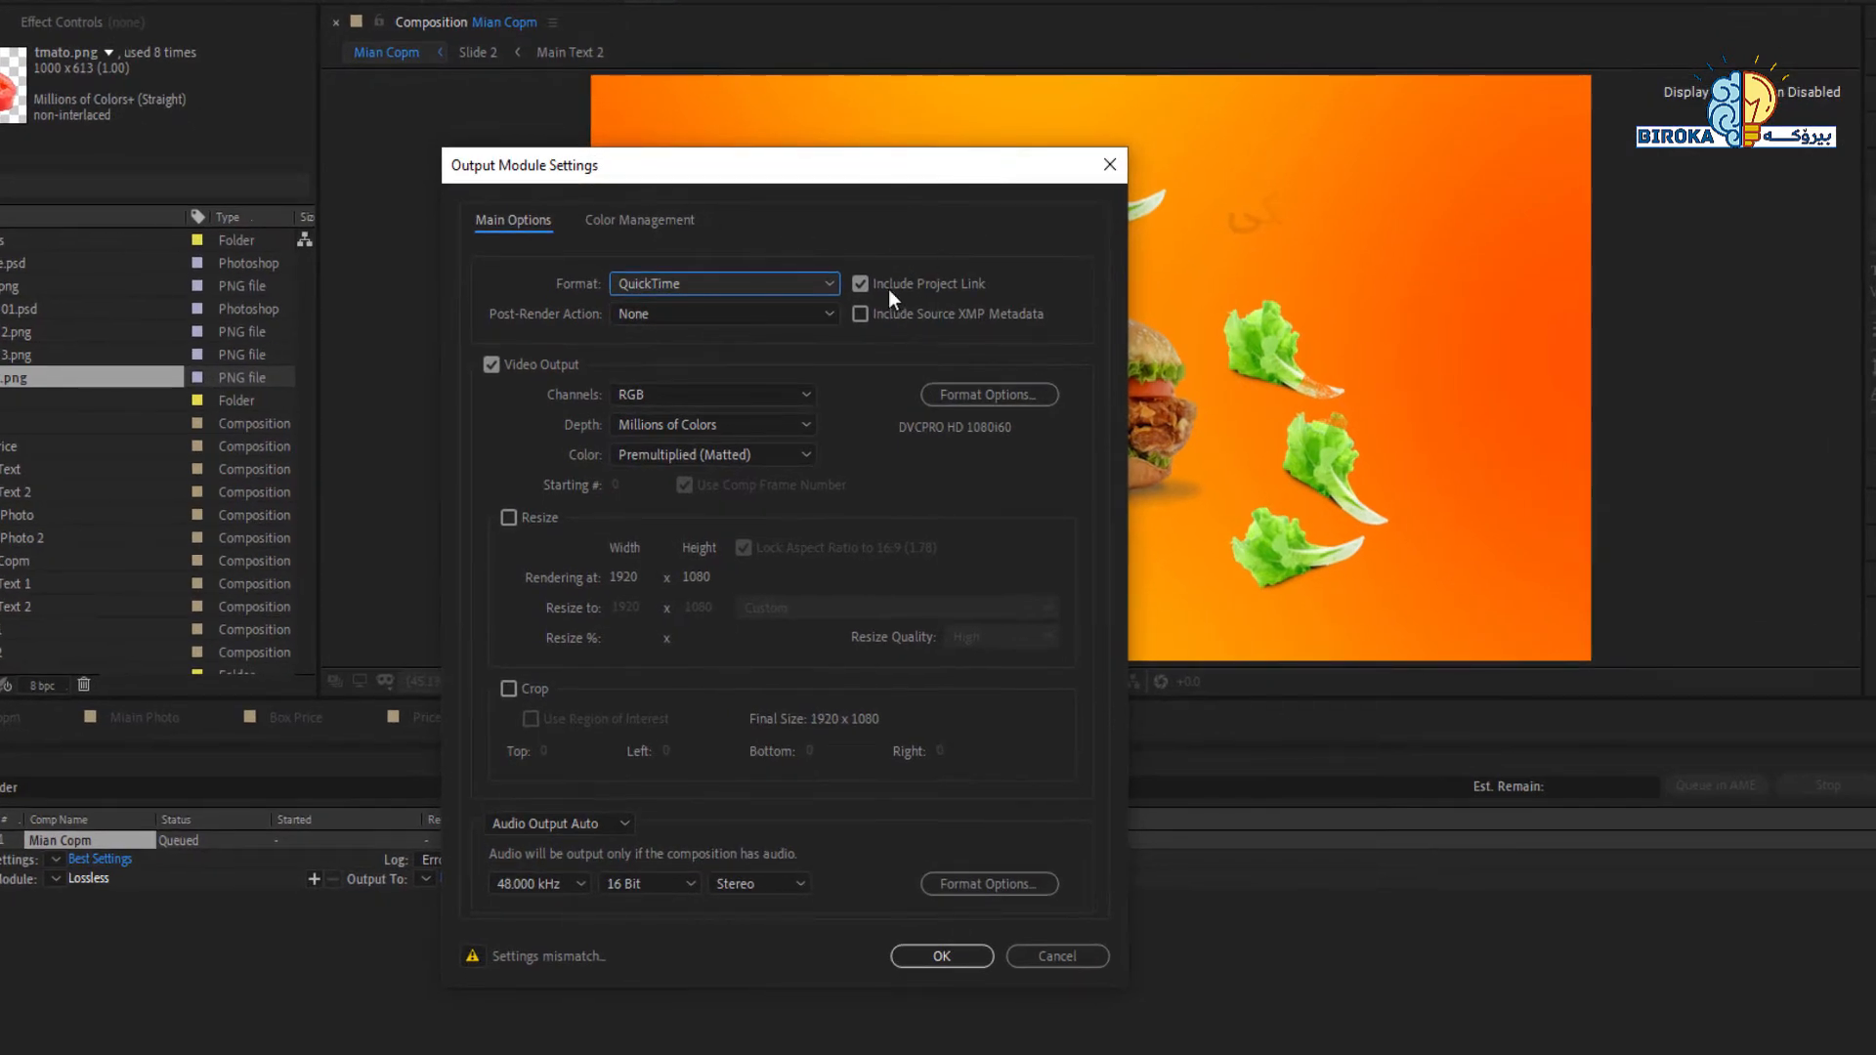
Step: Set the QuickTime video codec to DVCPRO HD 1080p25 in the format options
click(964, 402)
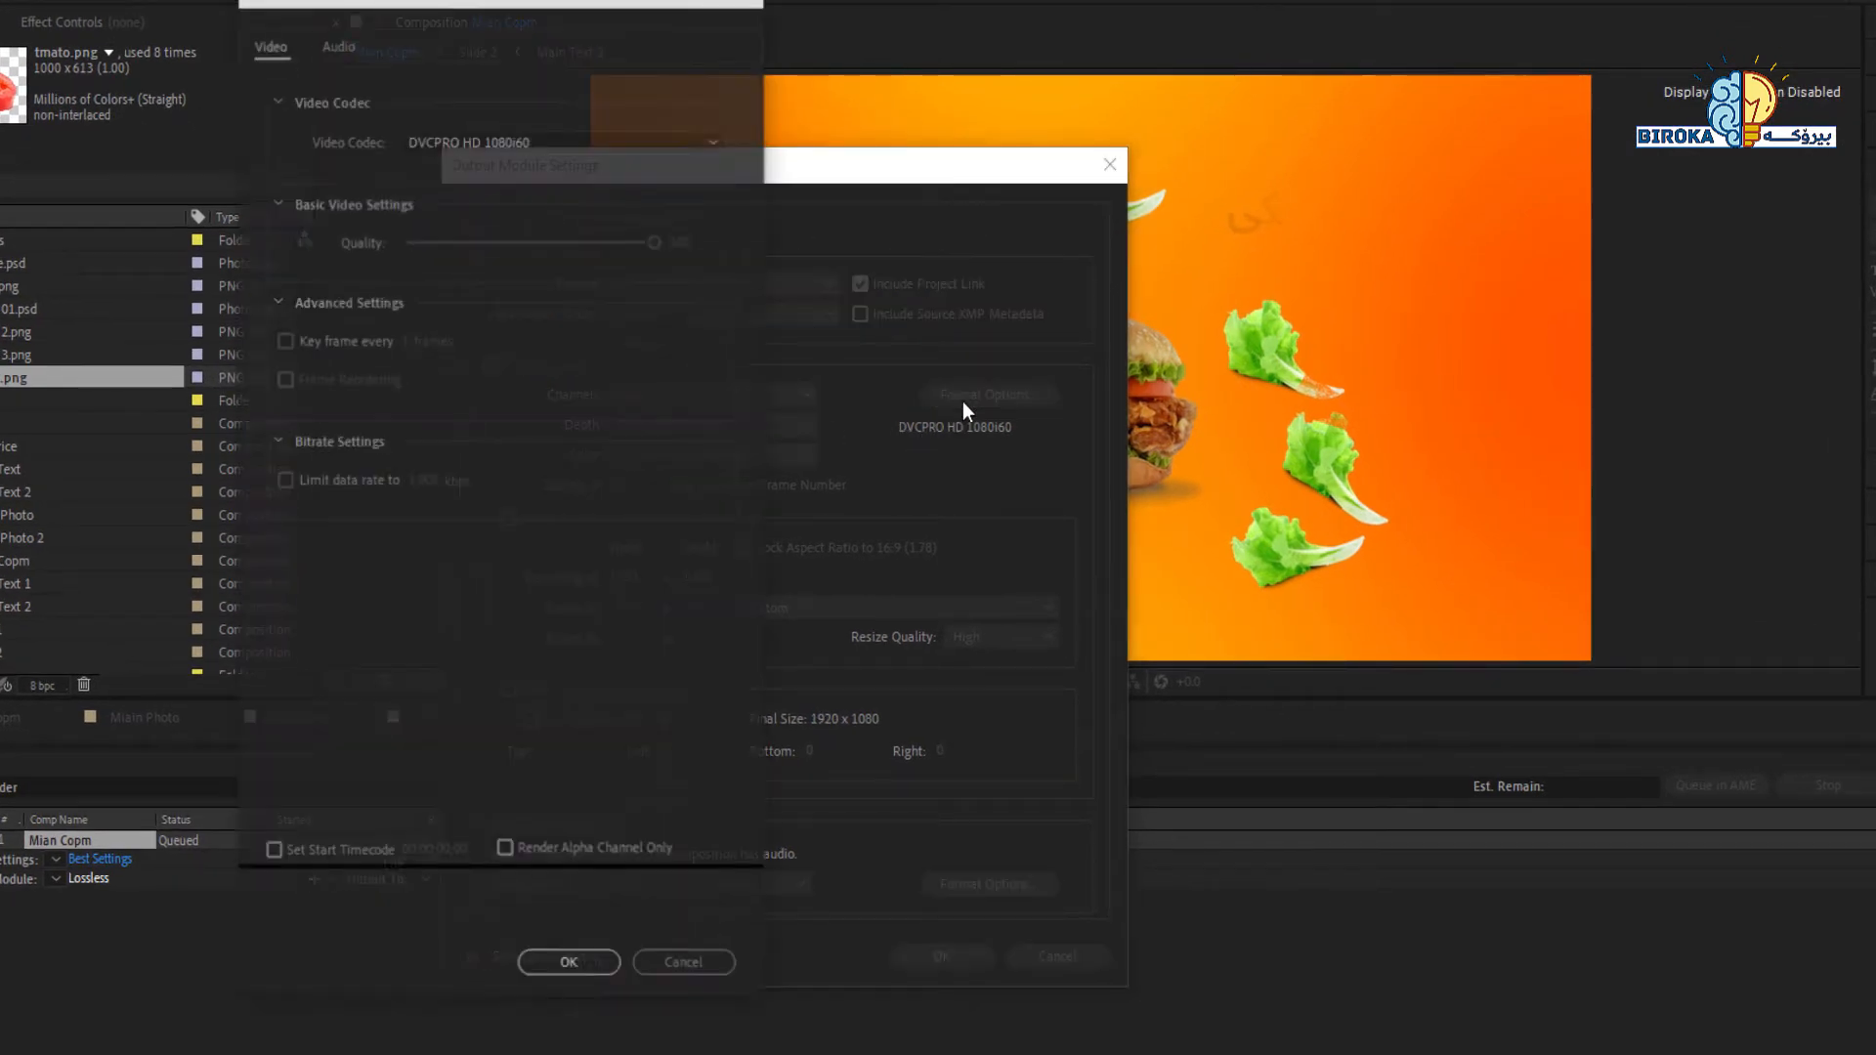
drag(427, 2, 716, 48)
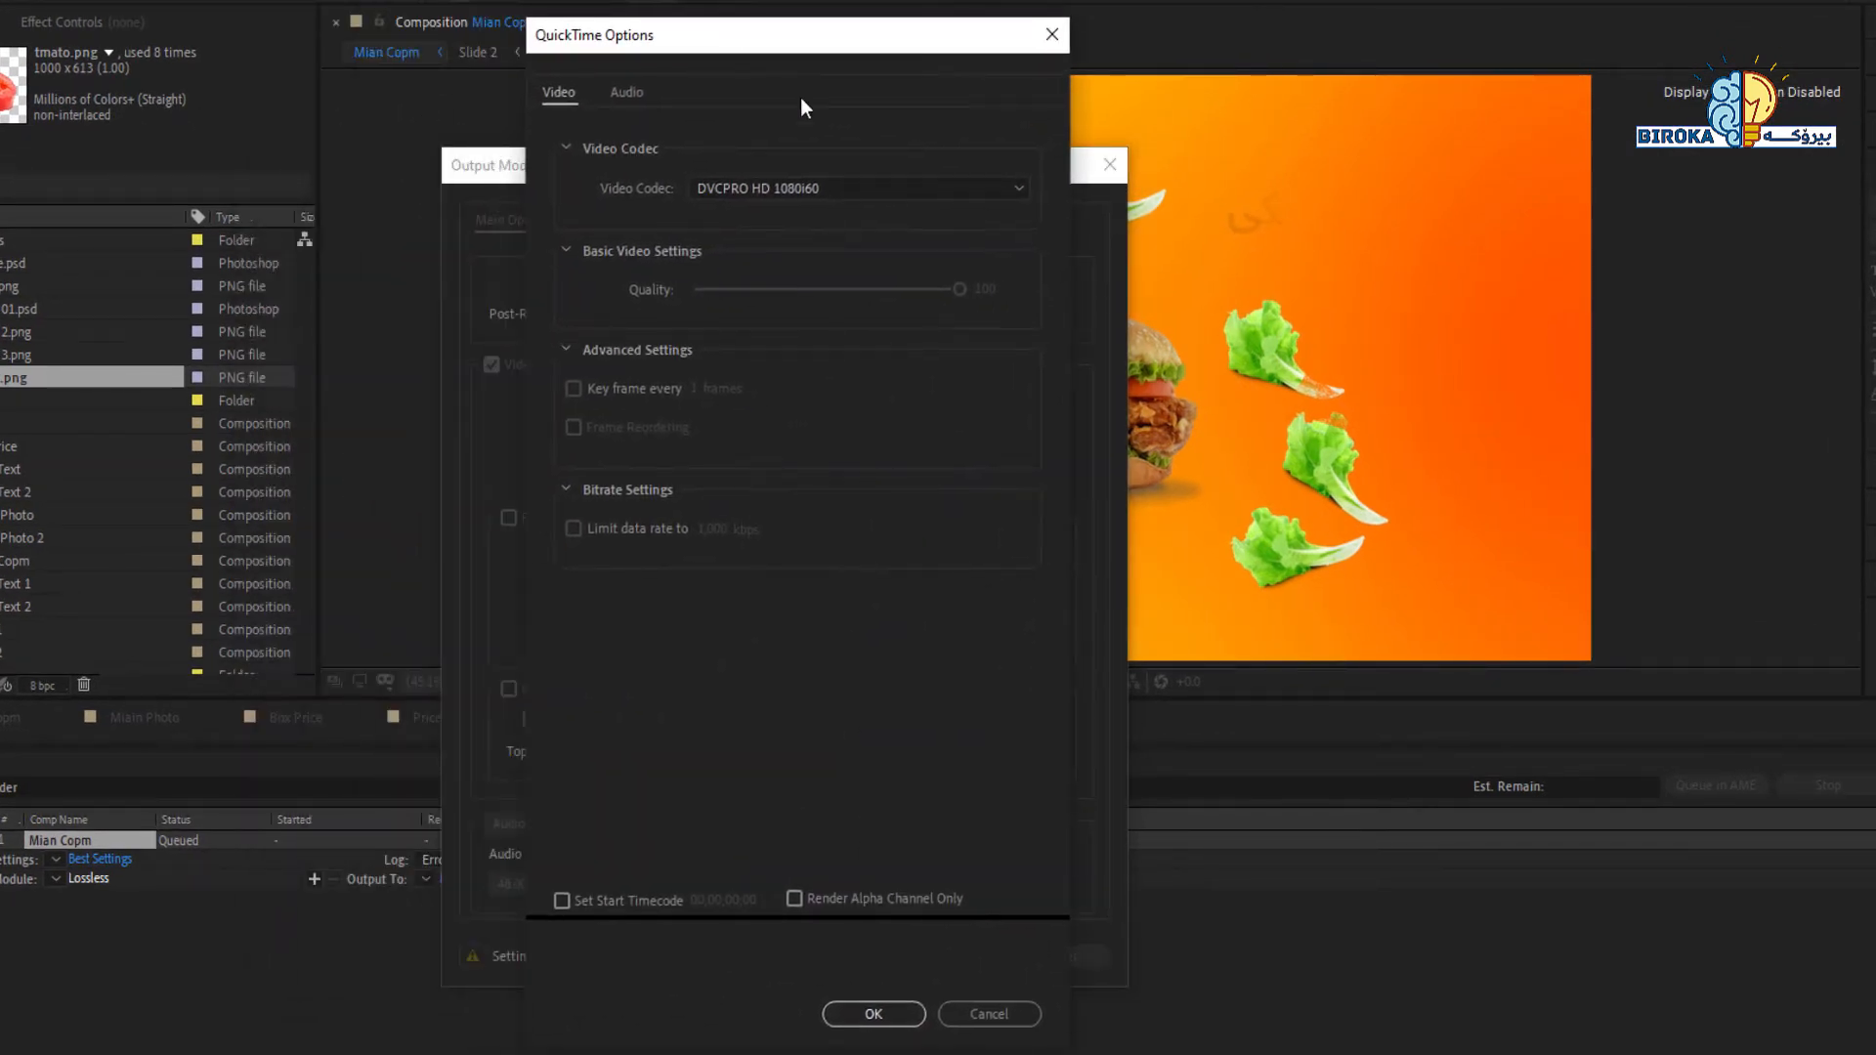
click(818, 187)
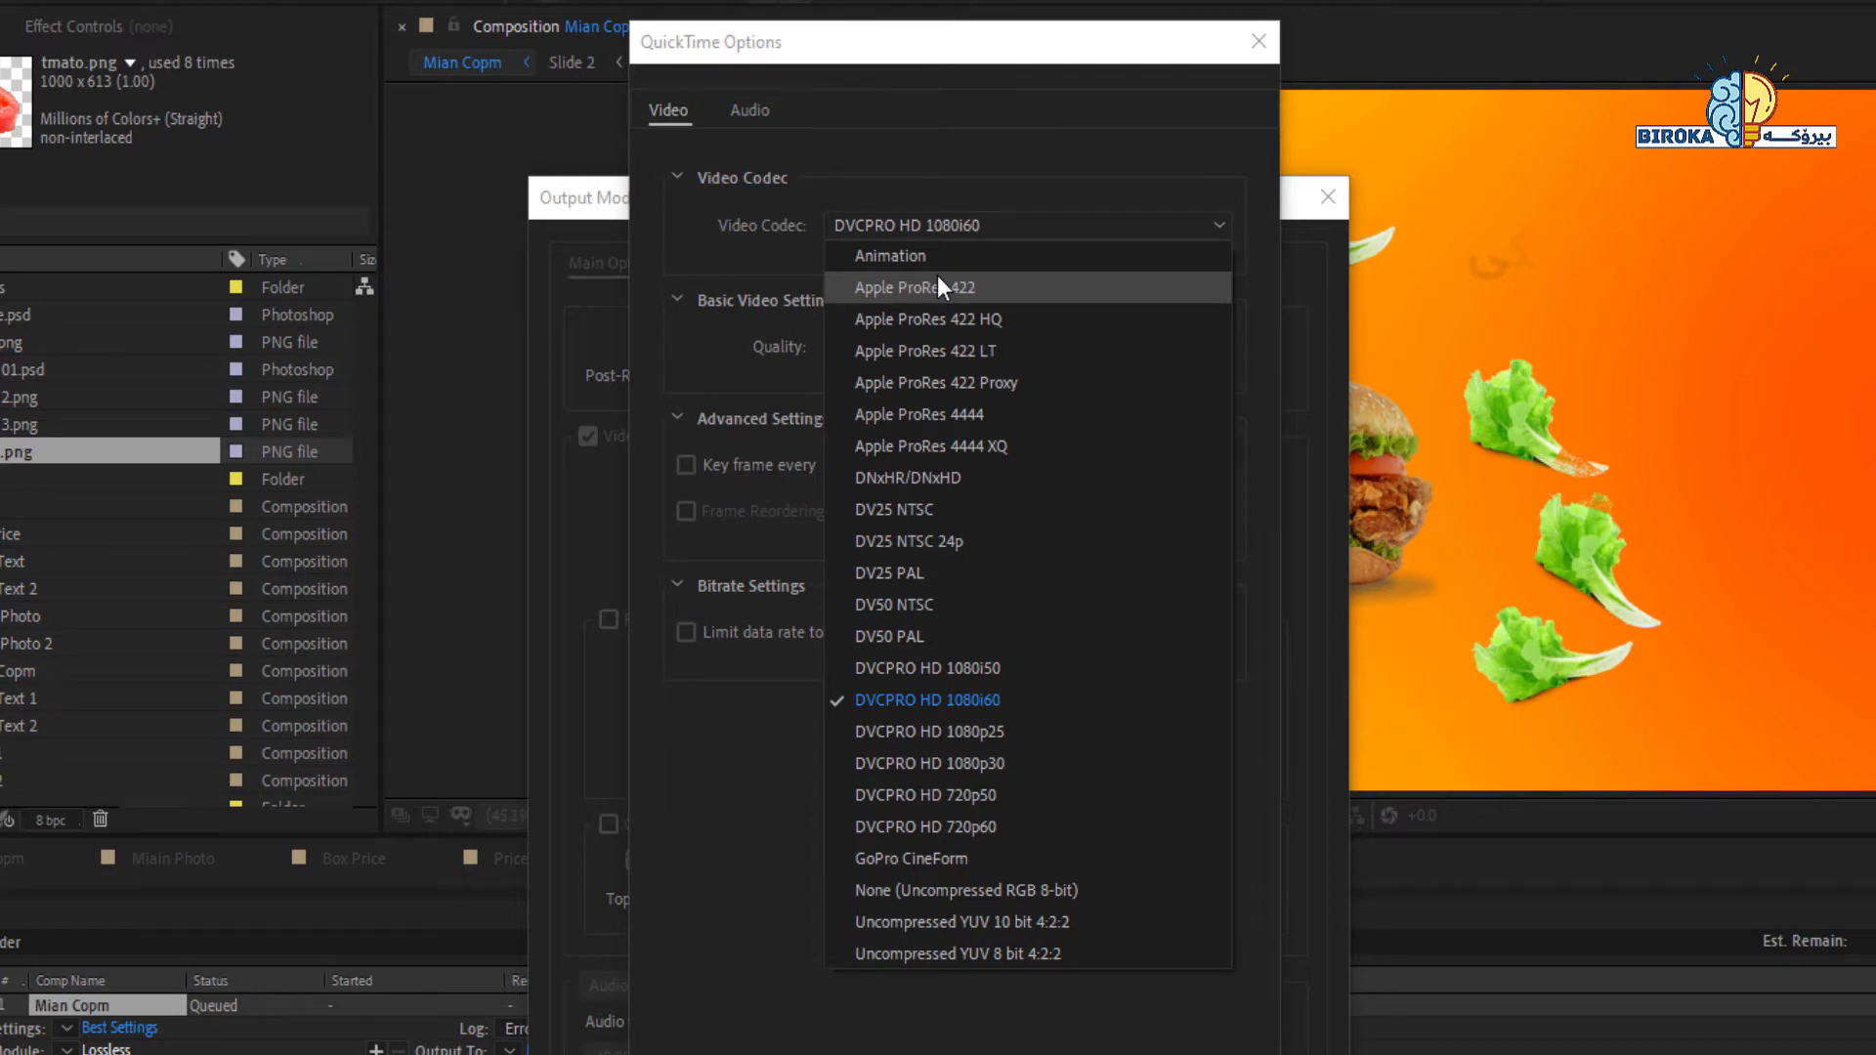
click(986, 735)
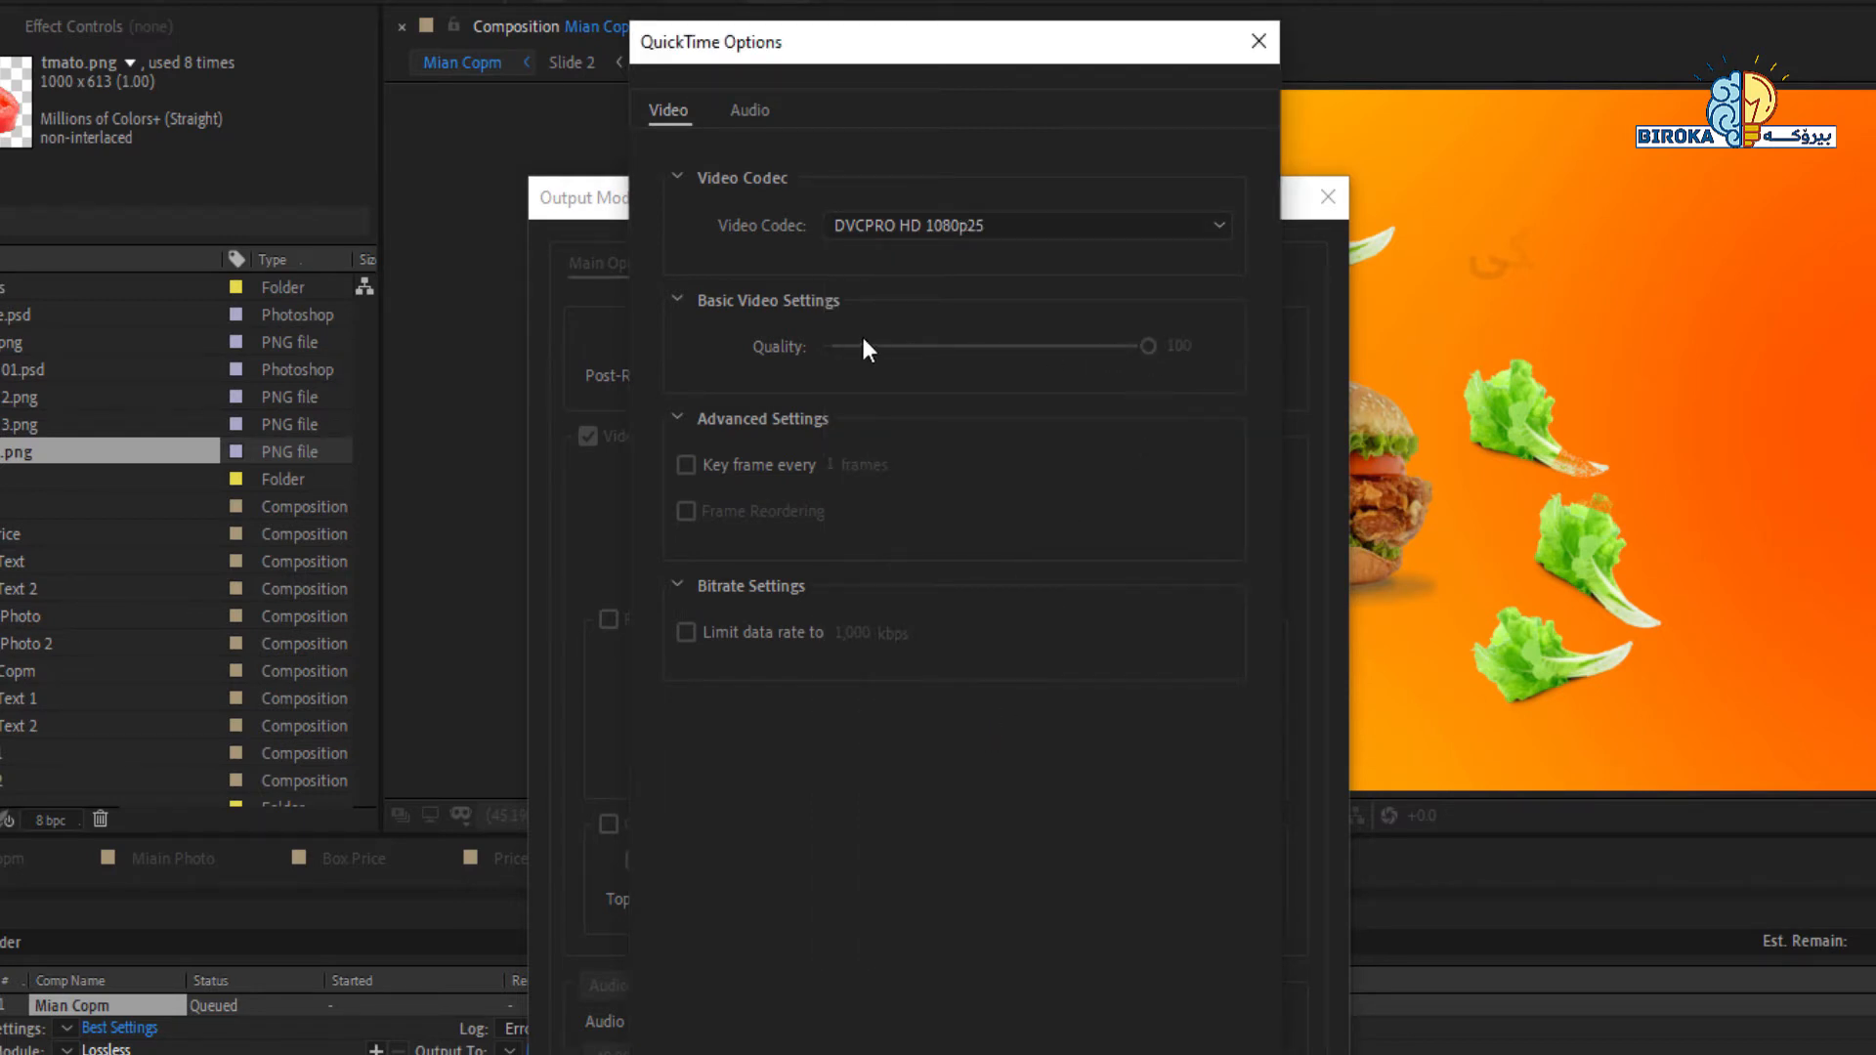
click(677, 302)
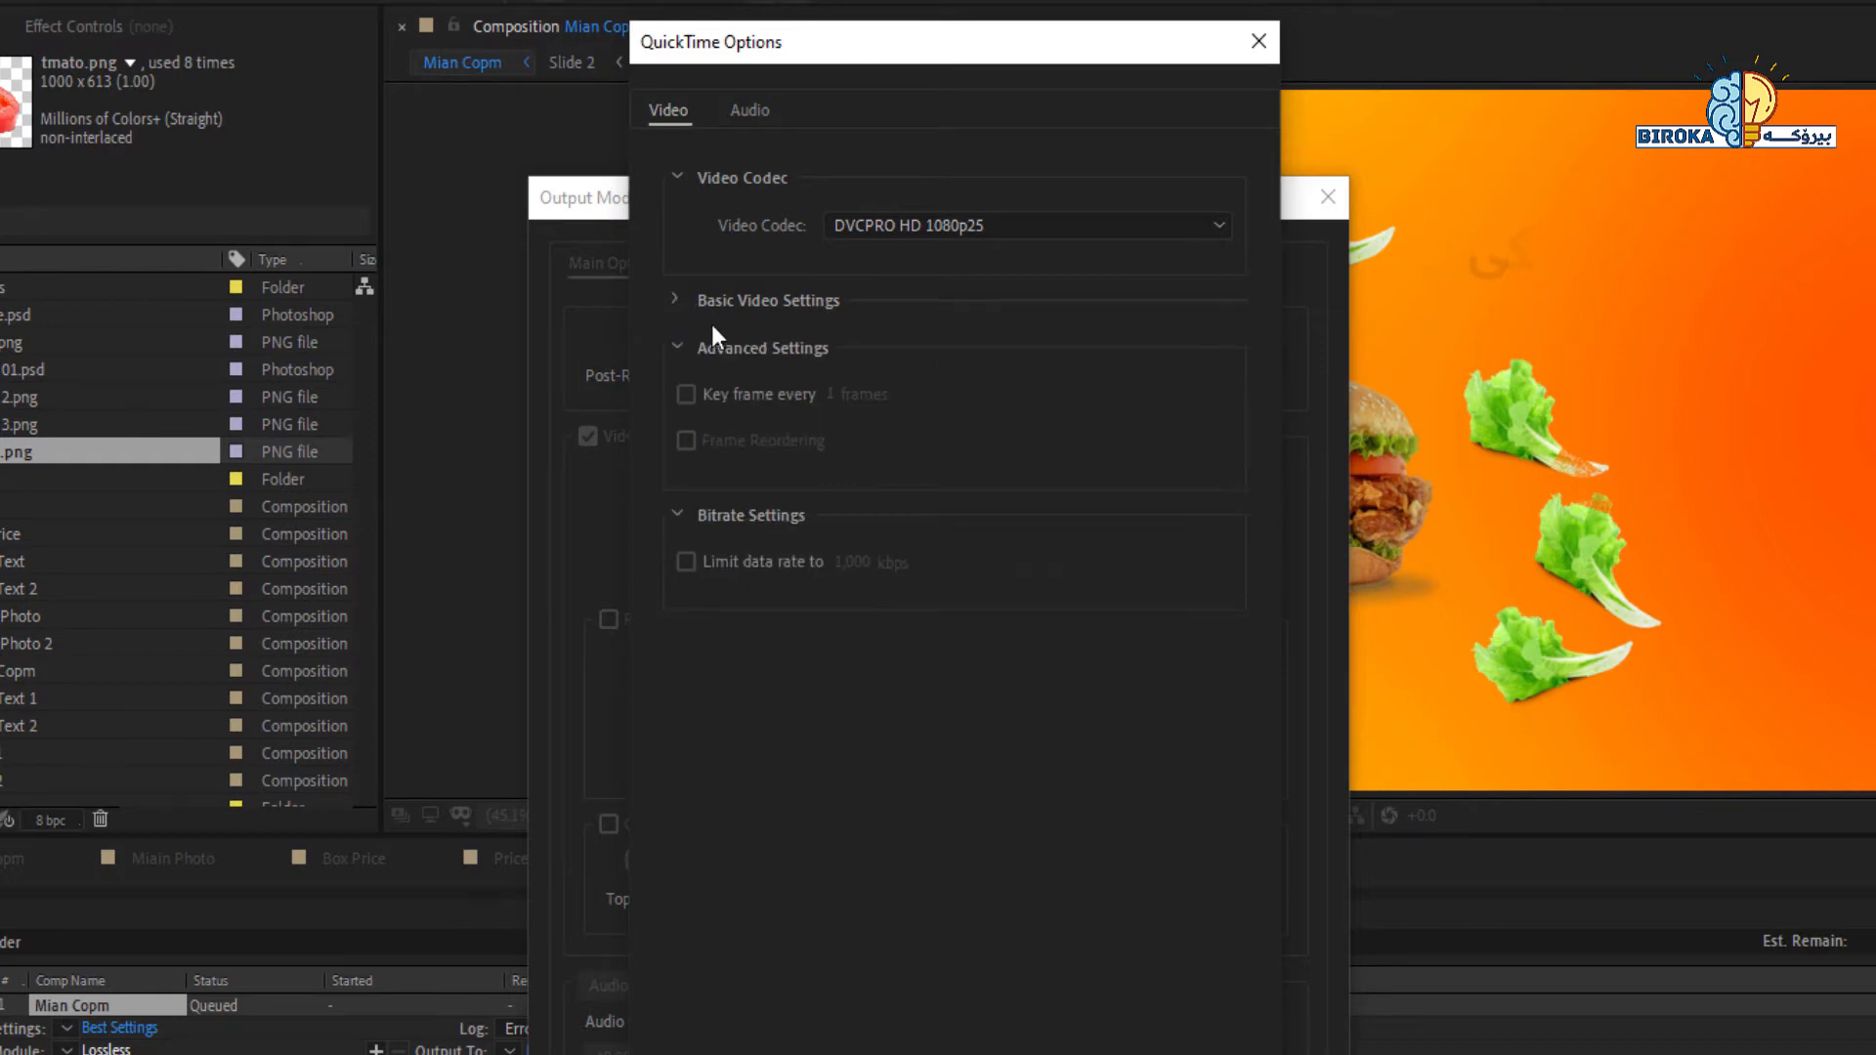
click(680, 297)
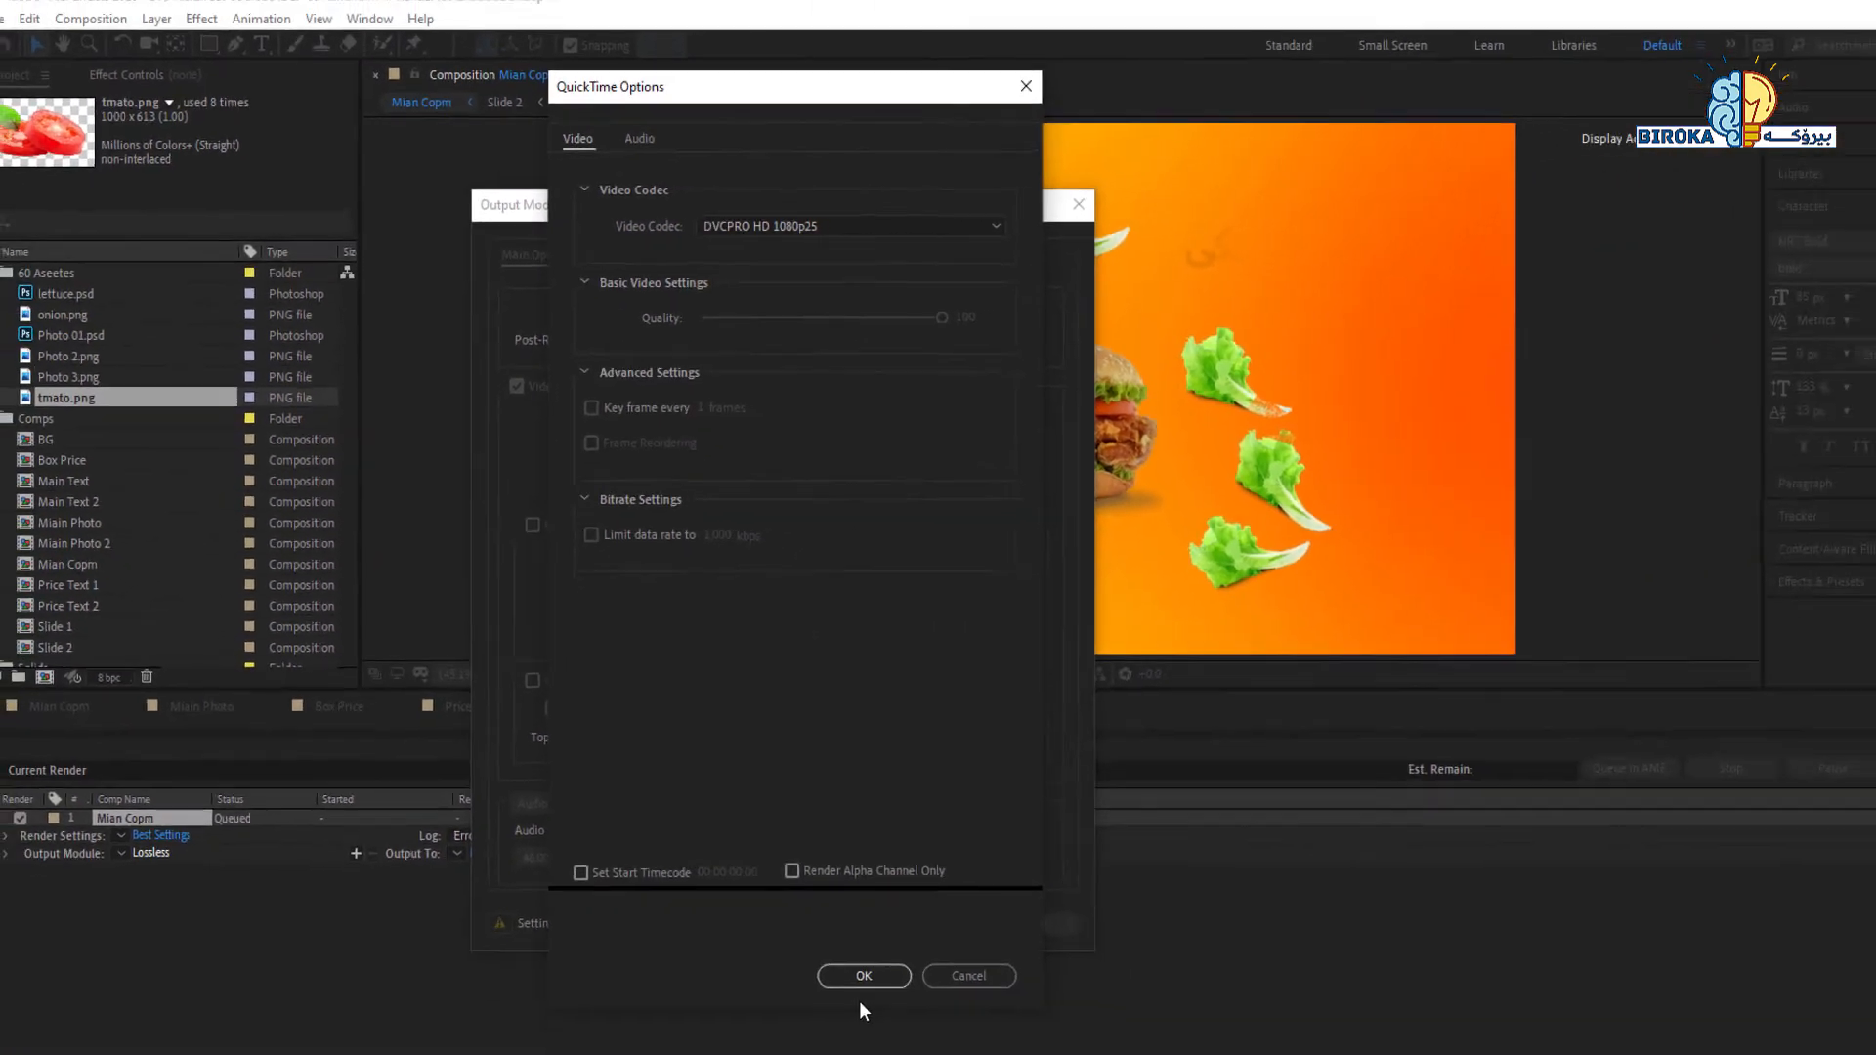
click(860, 973)
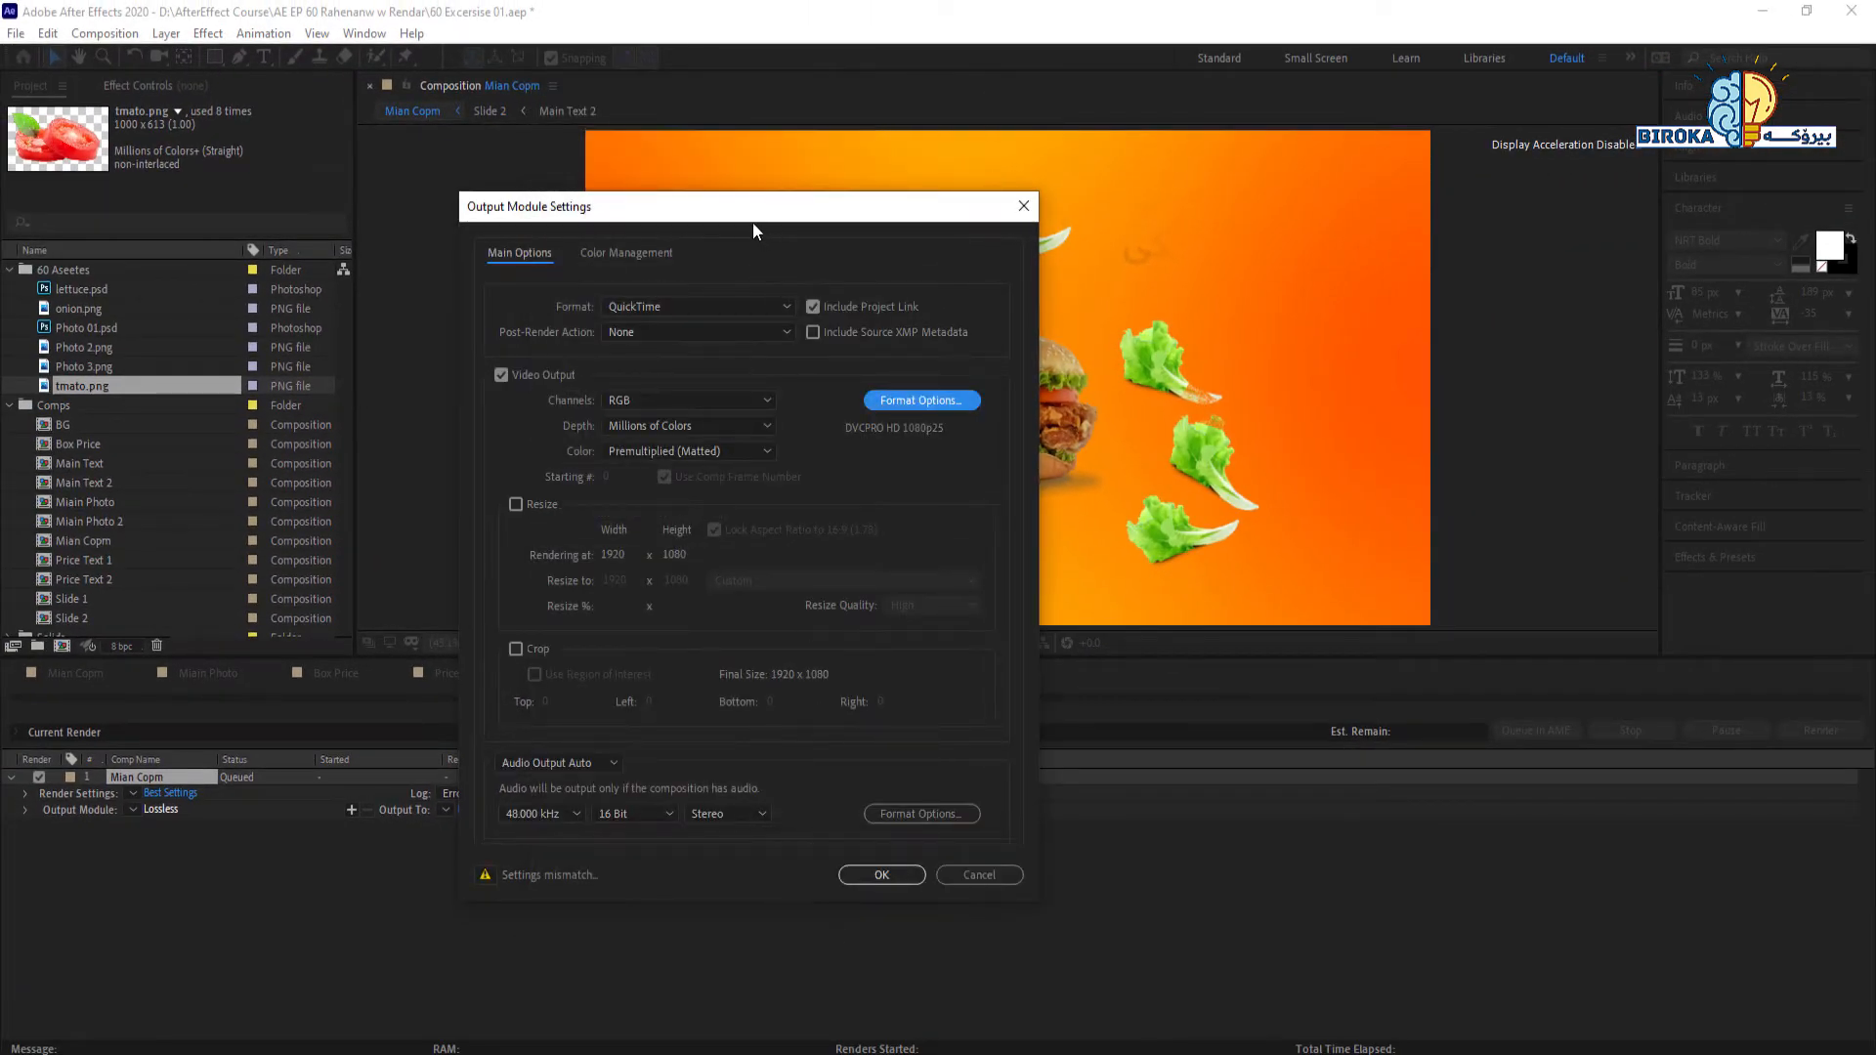
drag(753, 231, 799, 200)
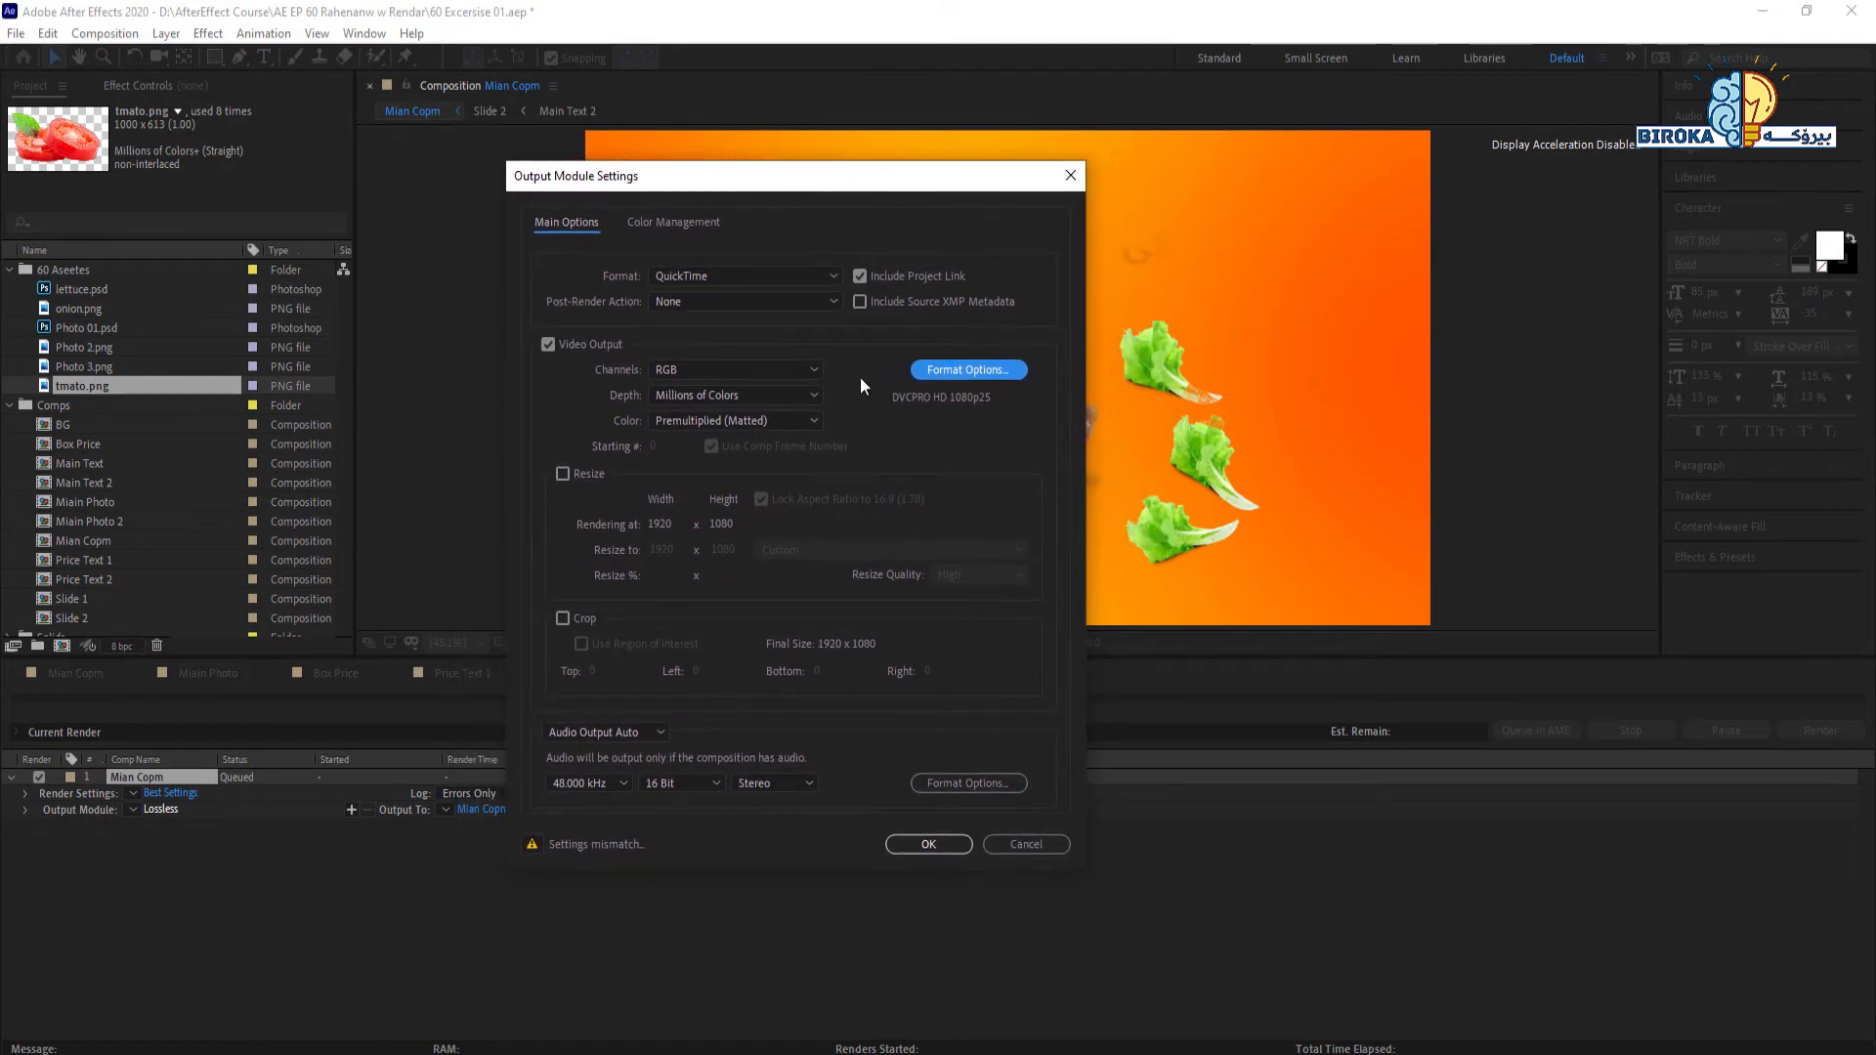
click(563, 474)
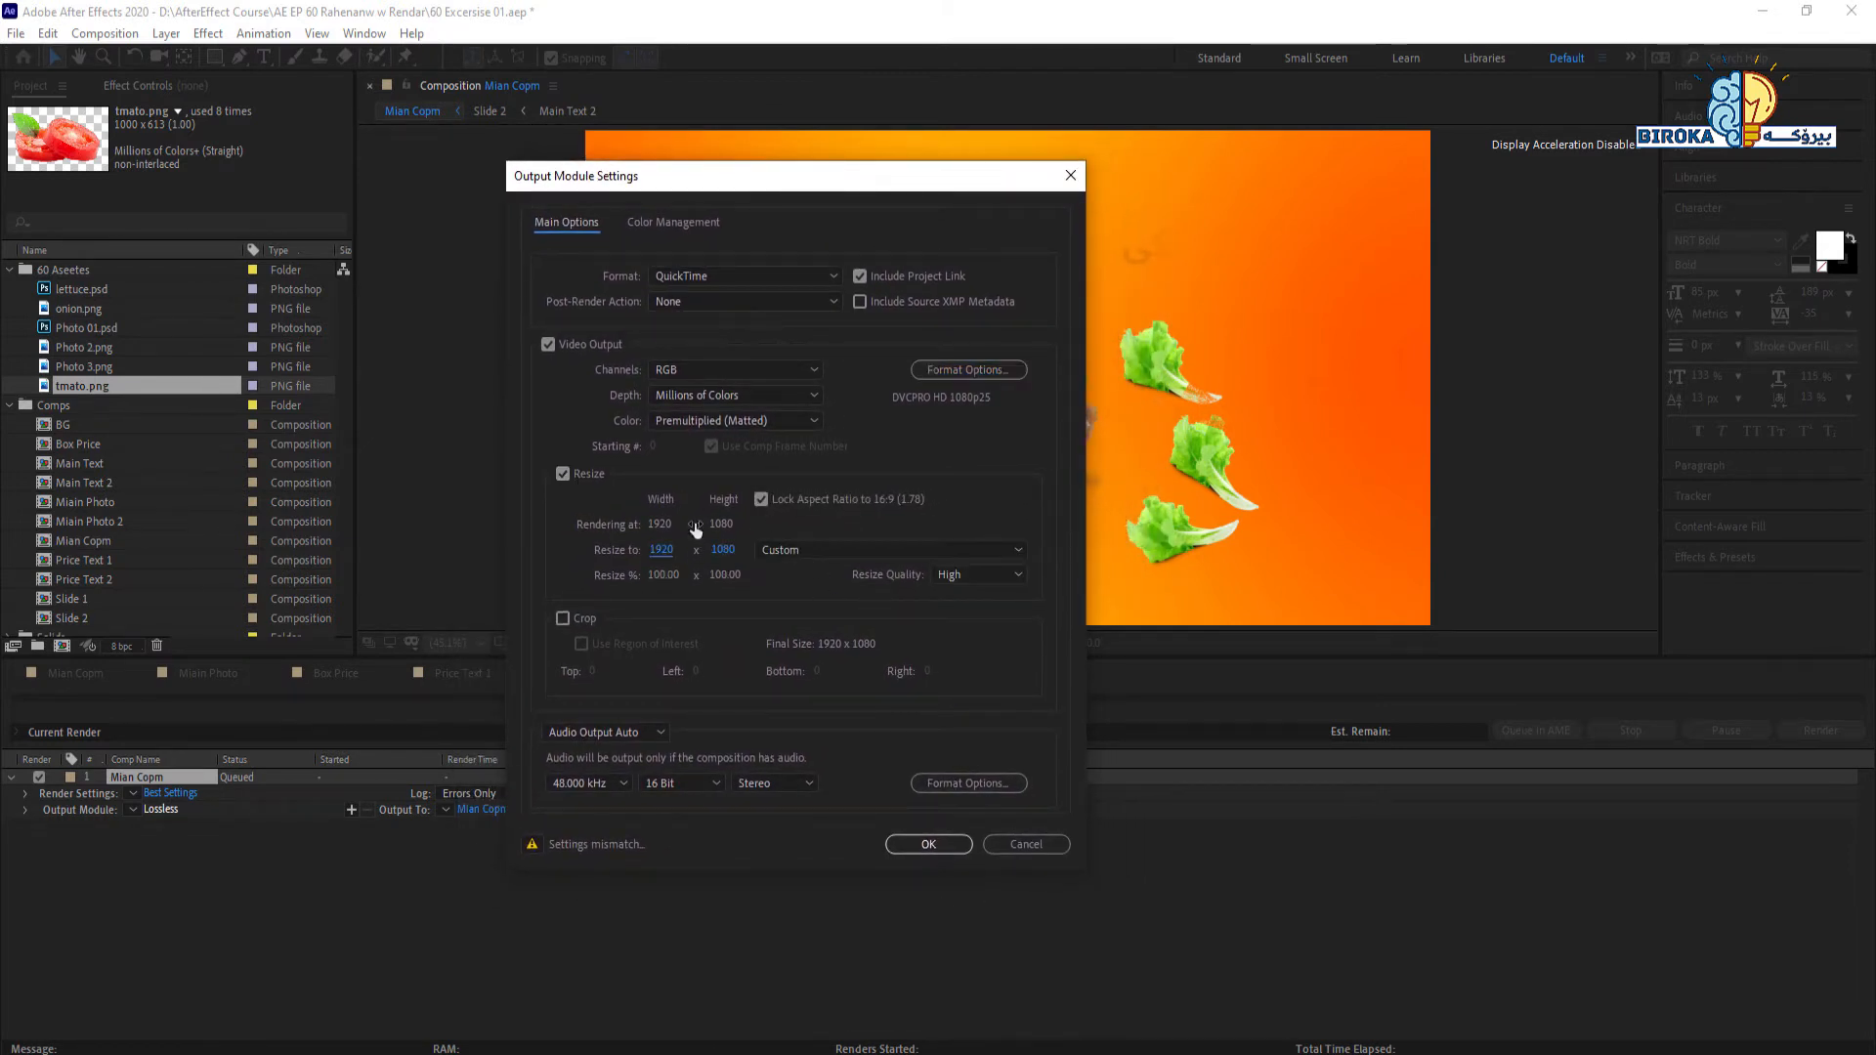
click(562, 474)
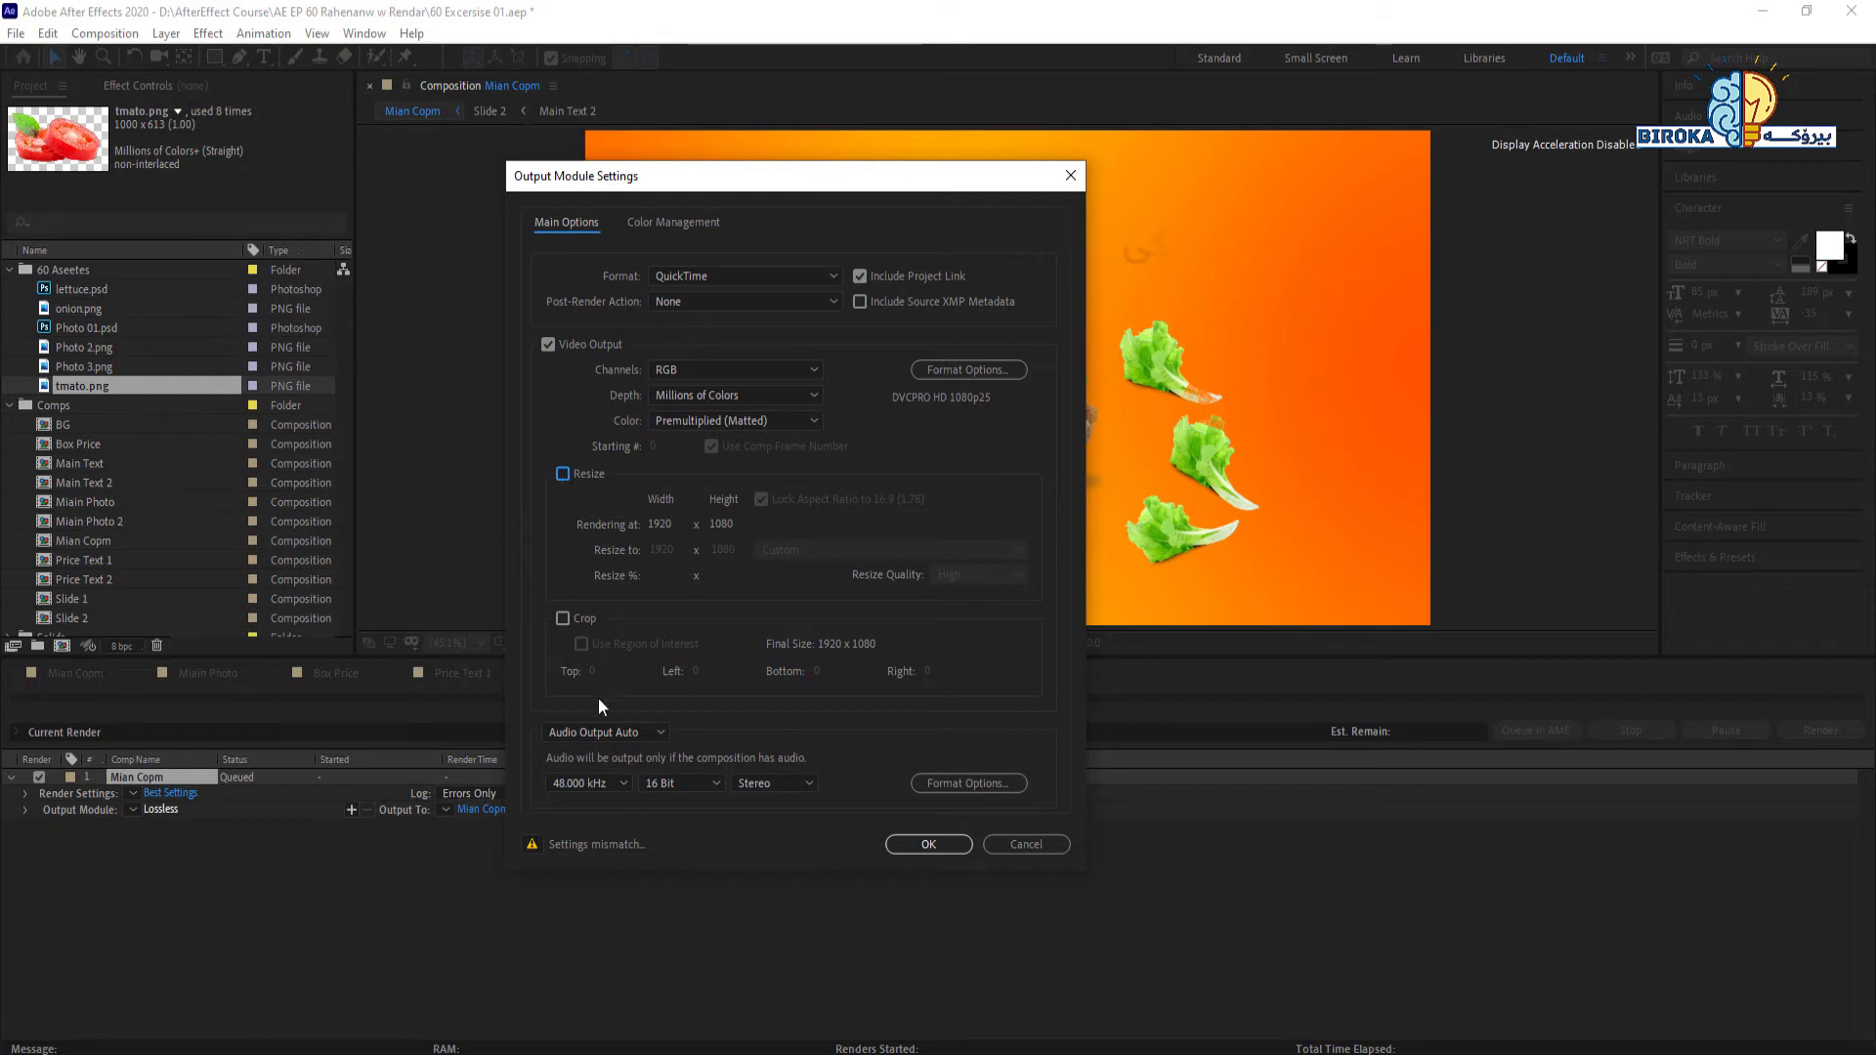
Step: Set the output module's audio to Audio Output Off and apply the output module settings
click(575, 730)
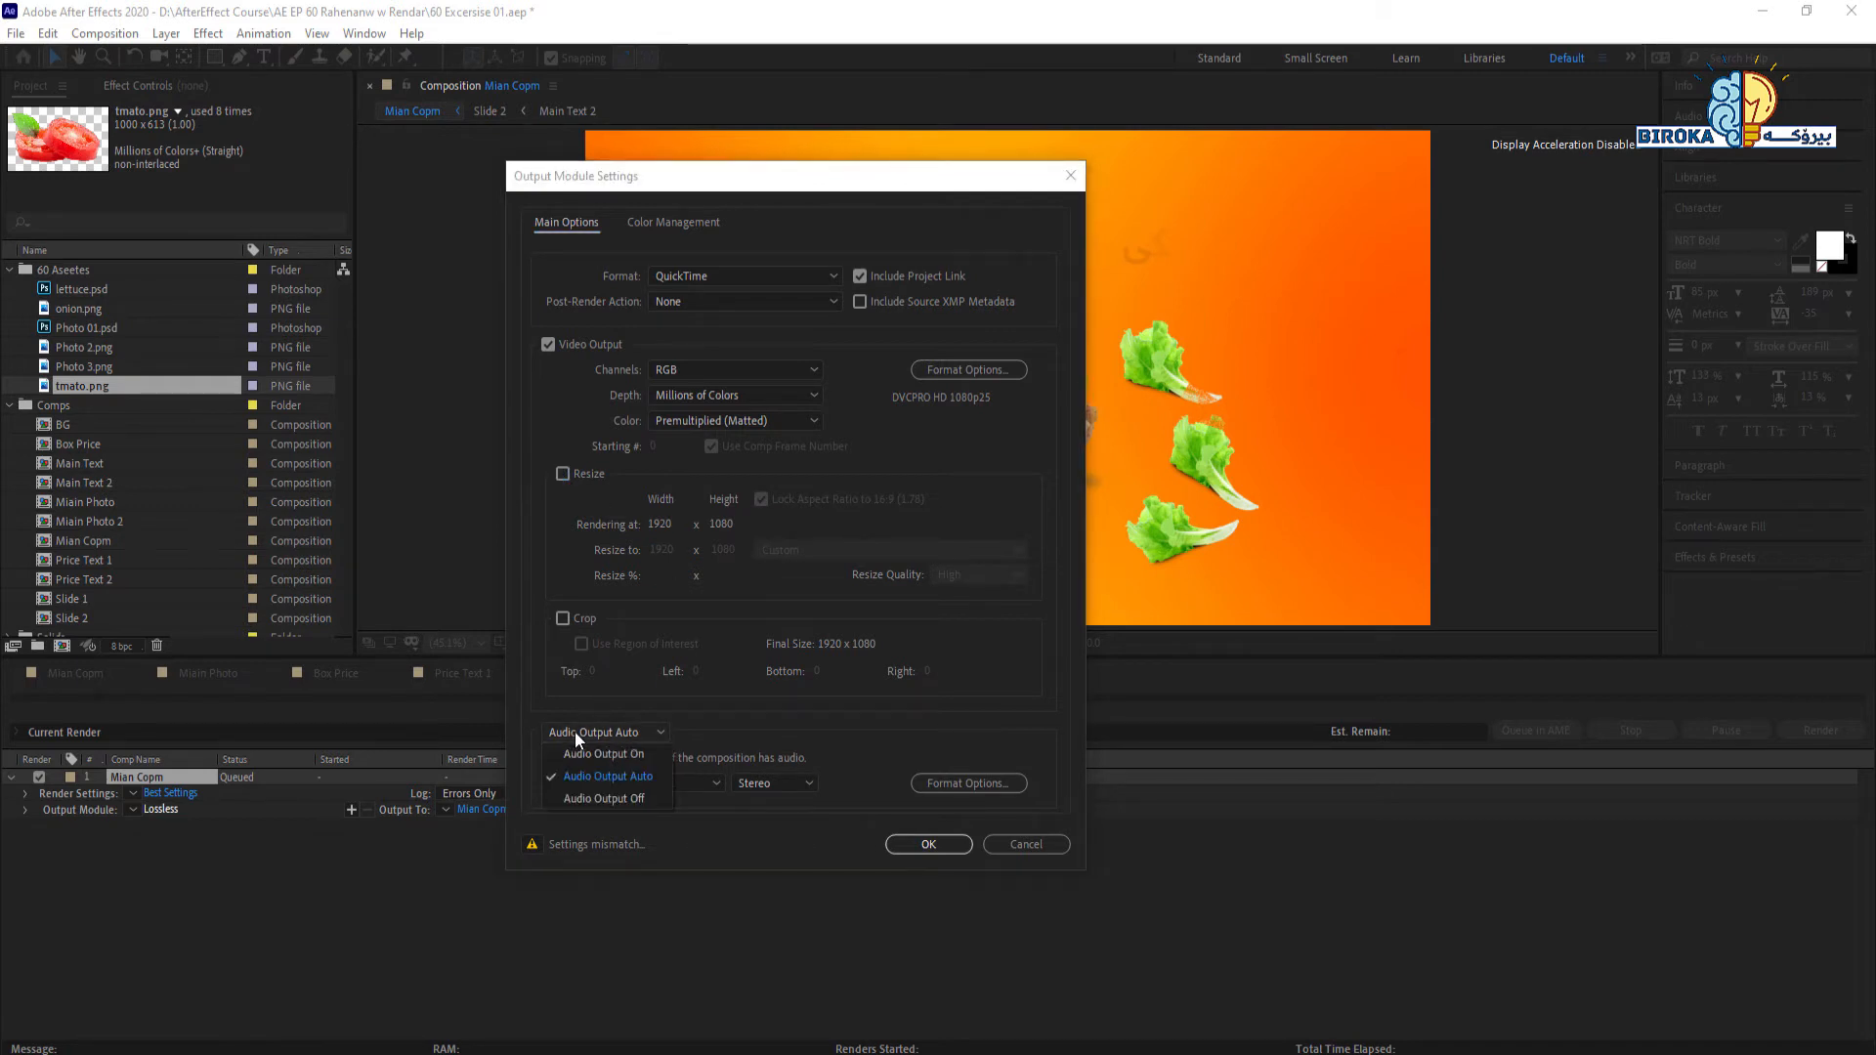
click(651, 797)
click(628, 738)
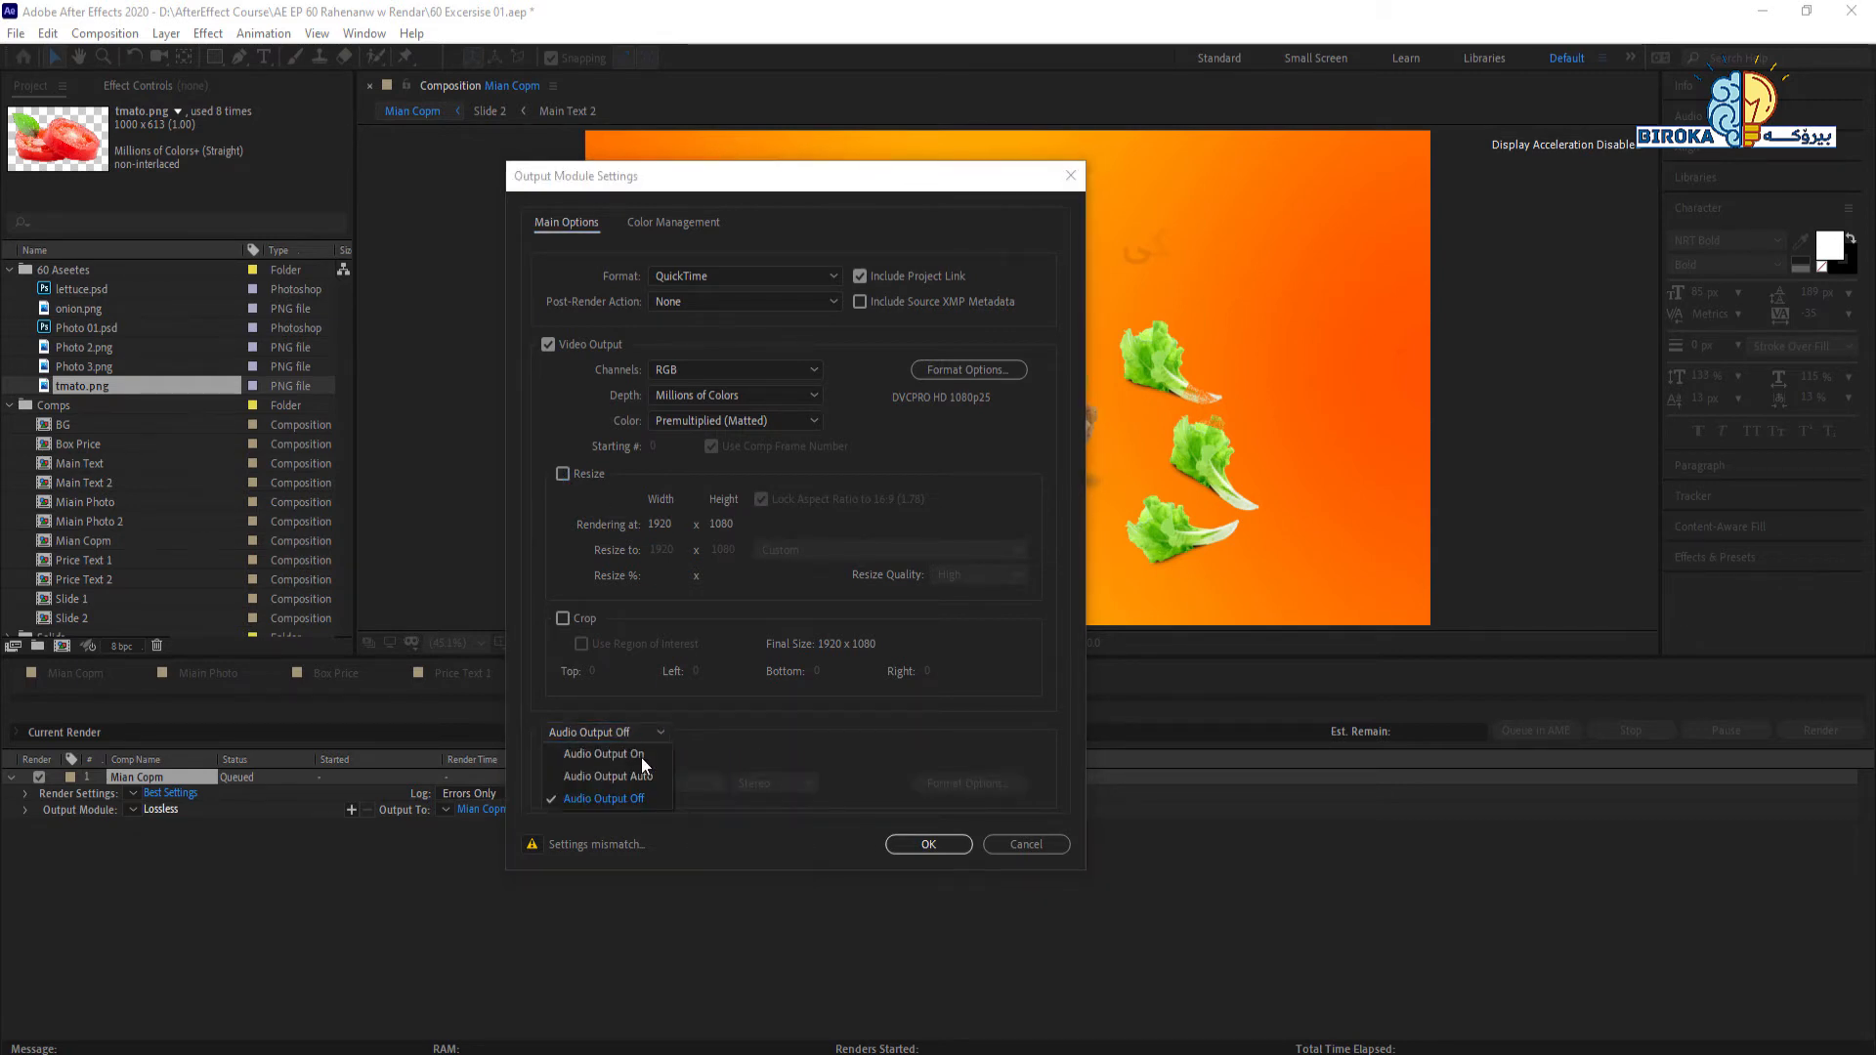
click(653, 772)
click(624, 735)
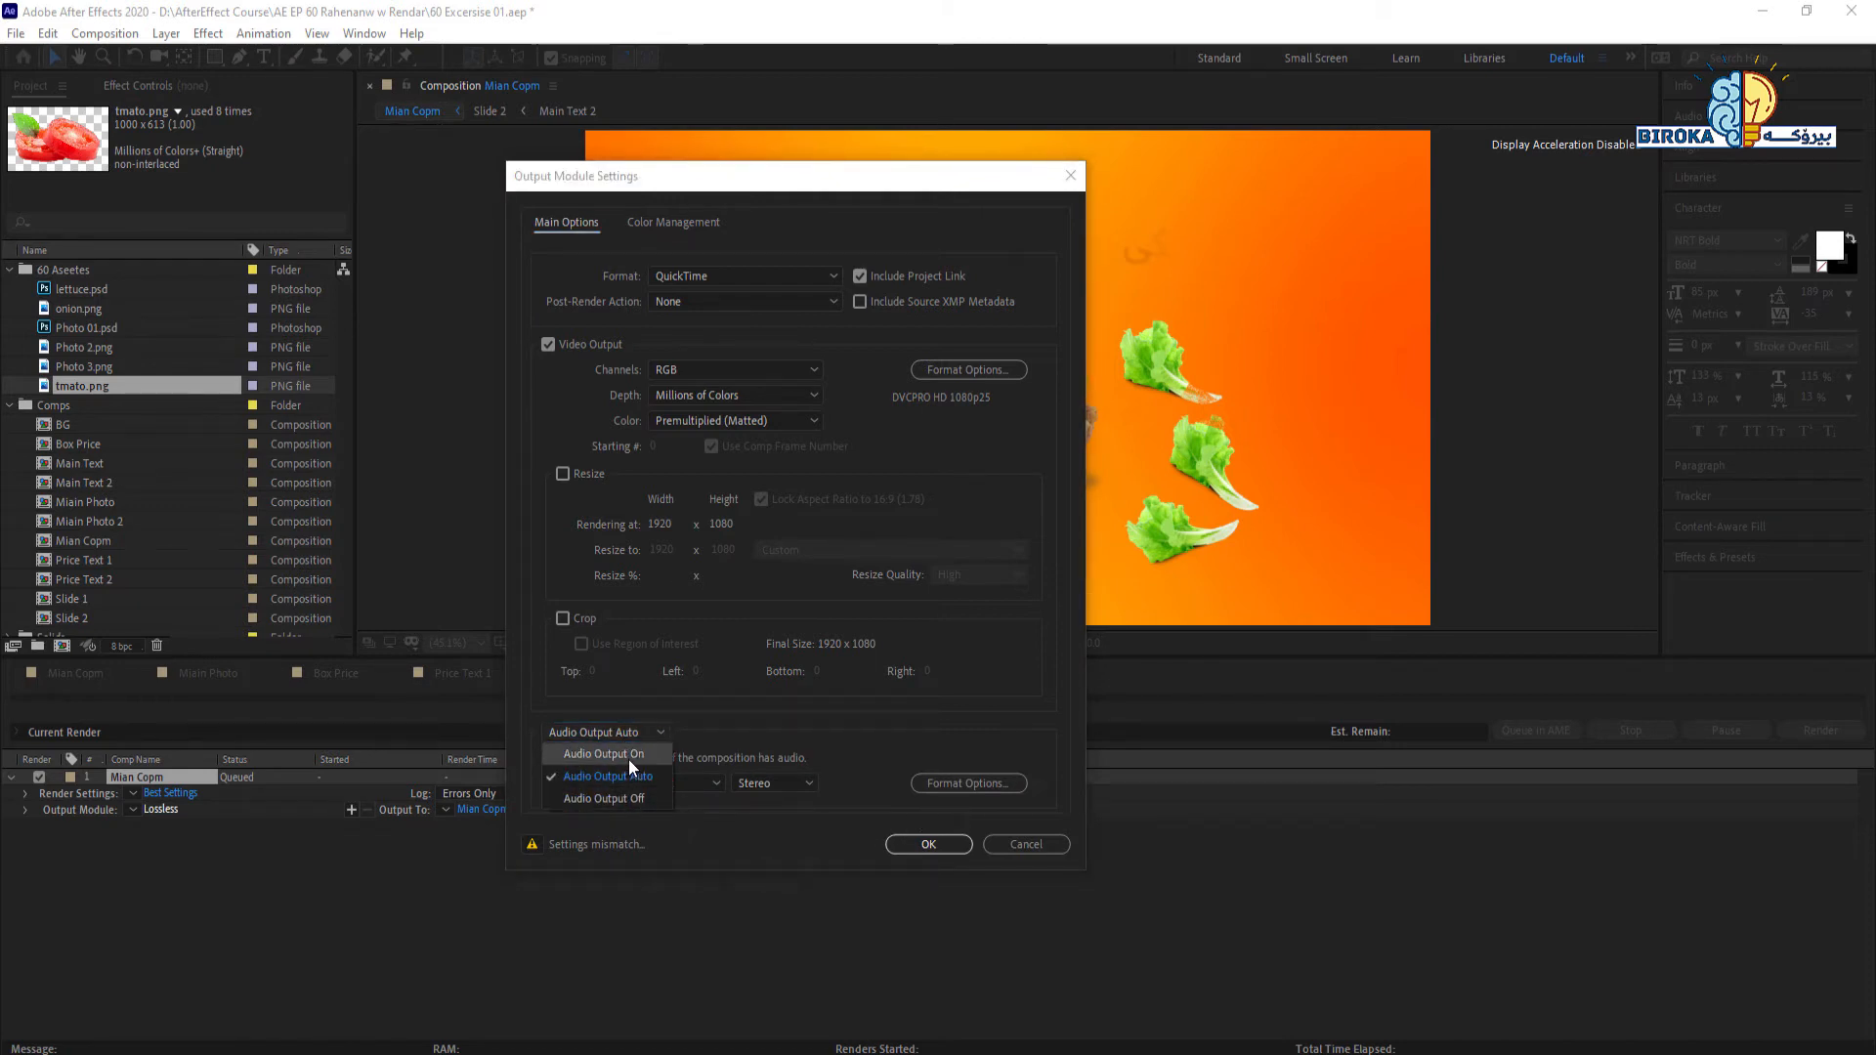
click(641, 799)
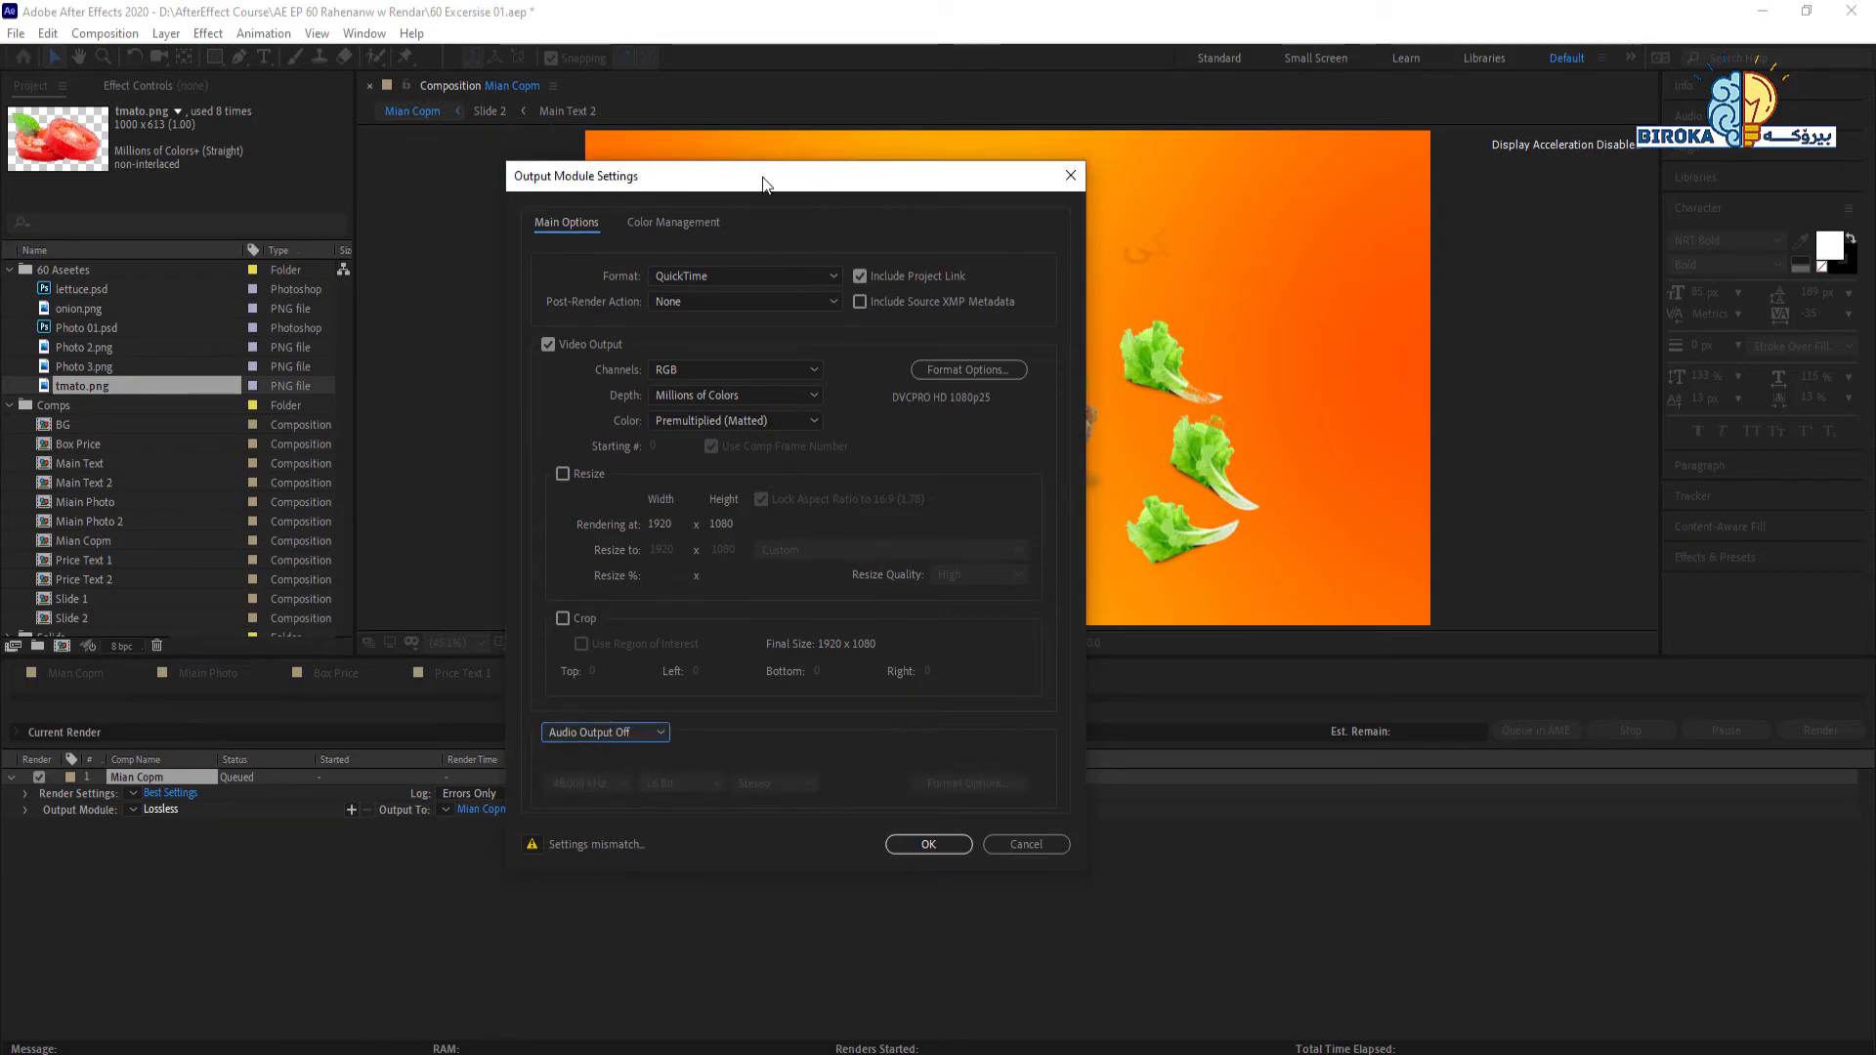
click(909, 844)
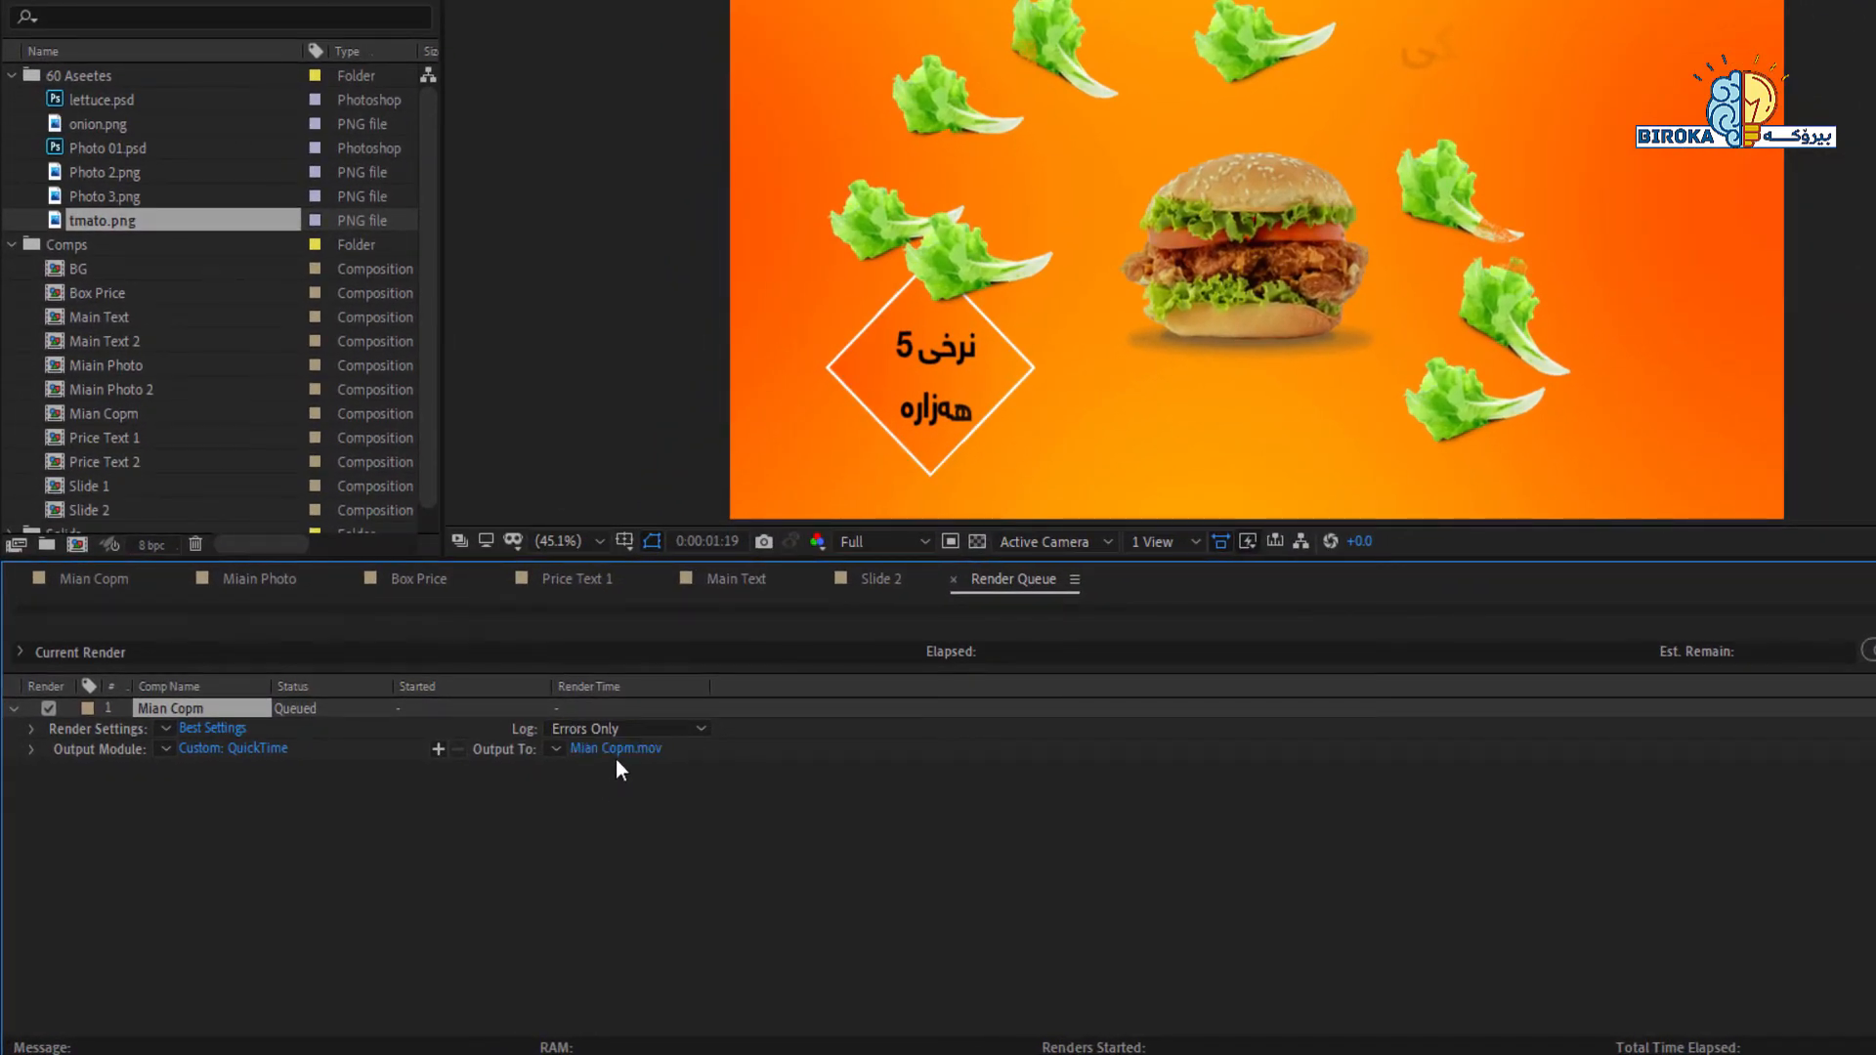
Step: Set the queued render's output file to Mian Copm 1 as a QuickTime movie on the Desktop
click(616, 749)
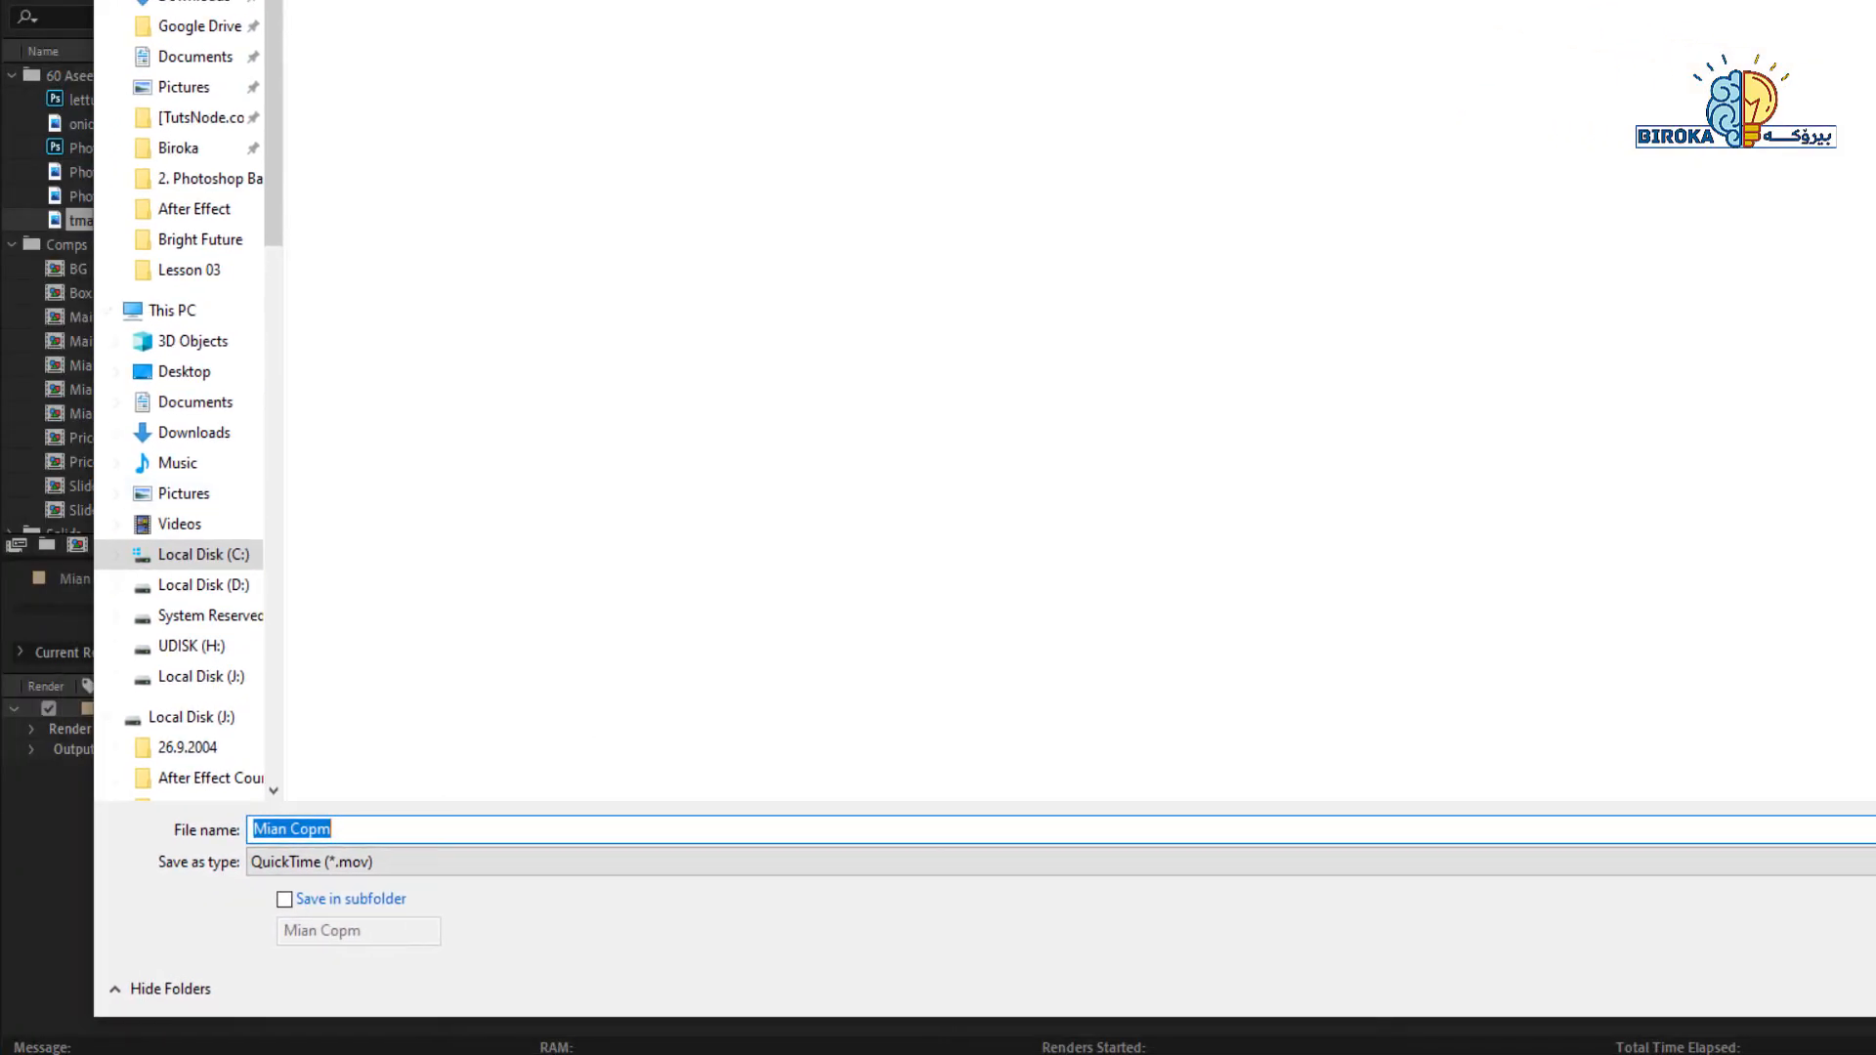
key(Escape)
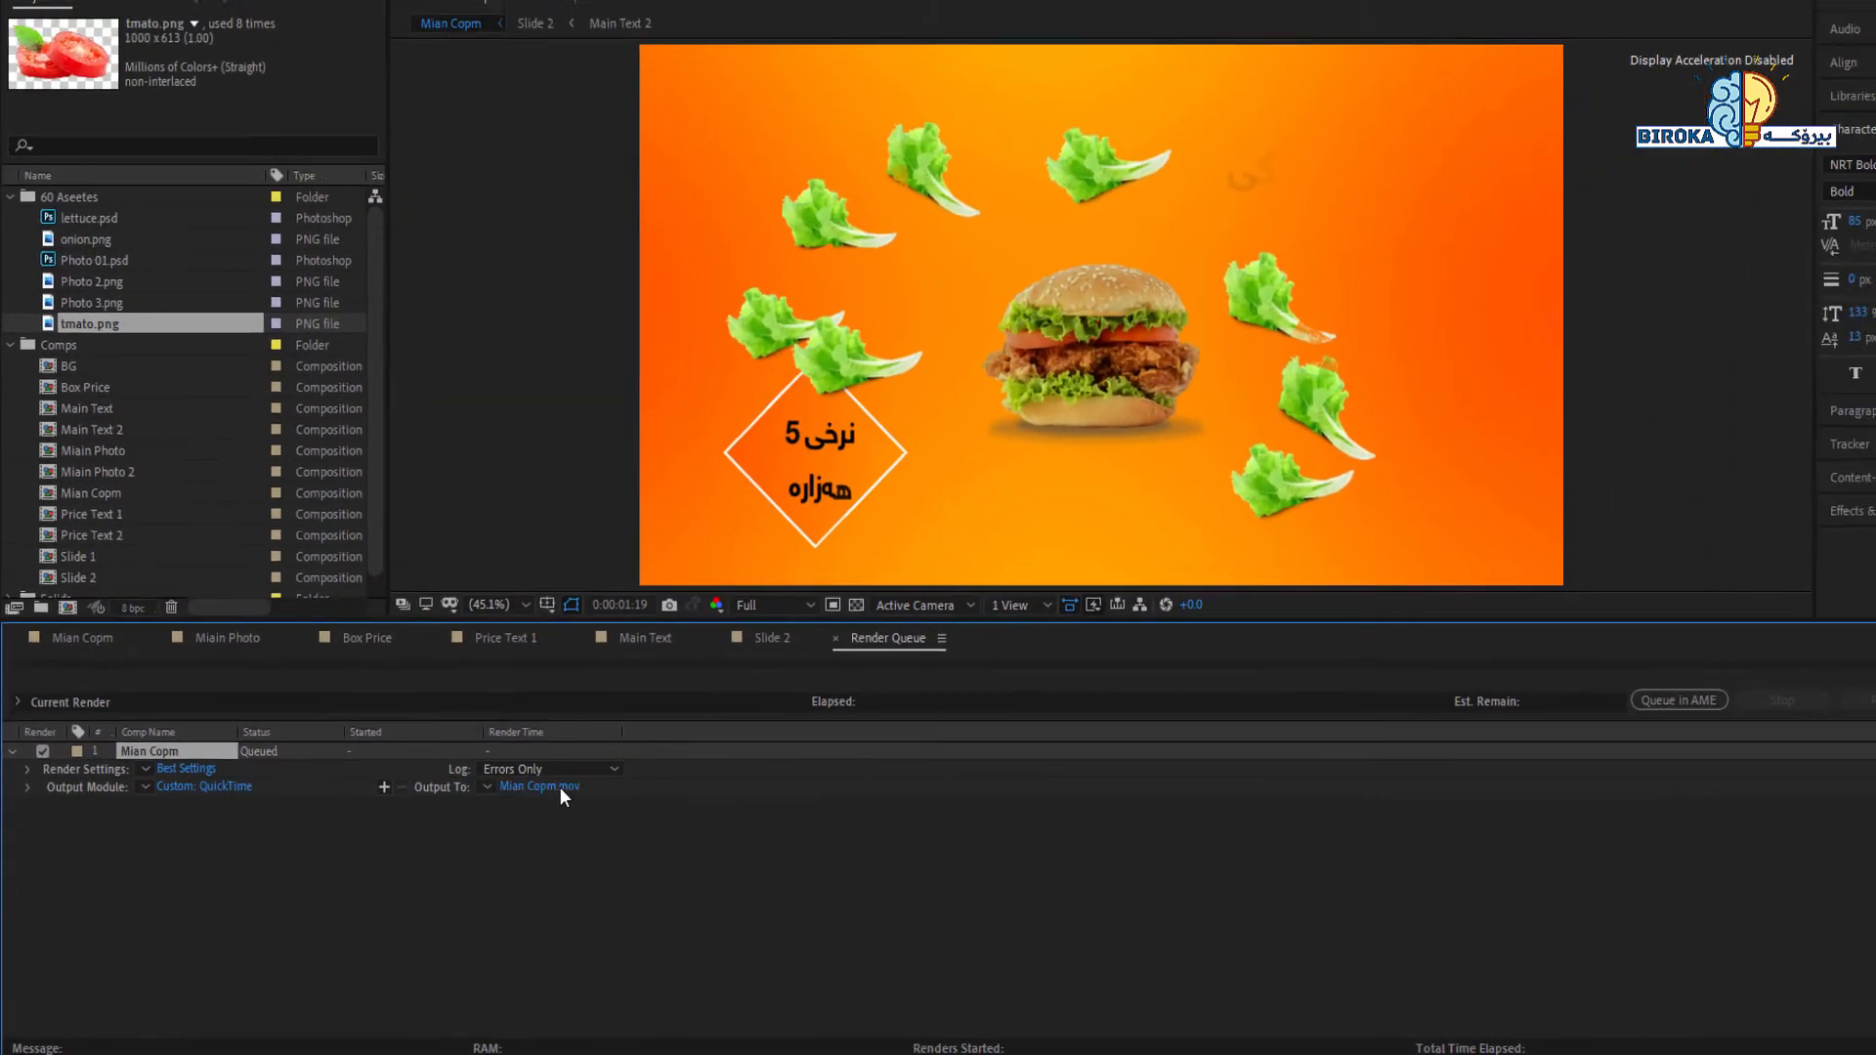
click(638, 750)
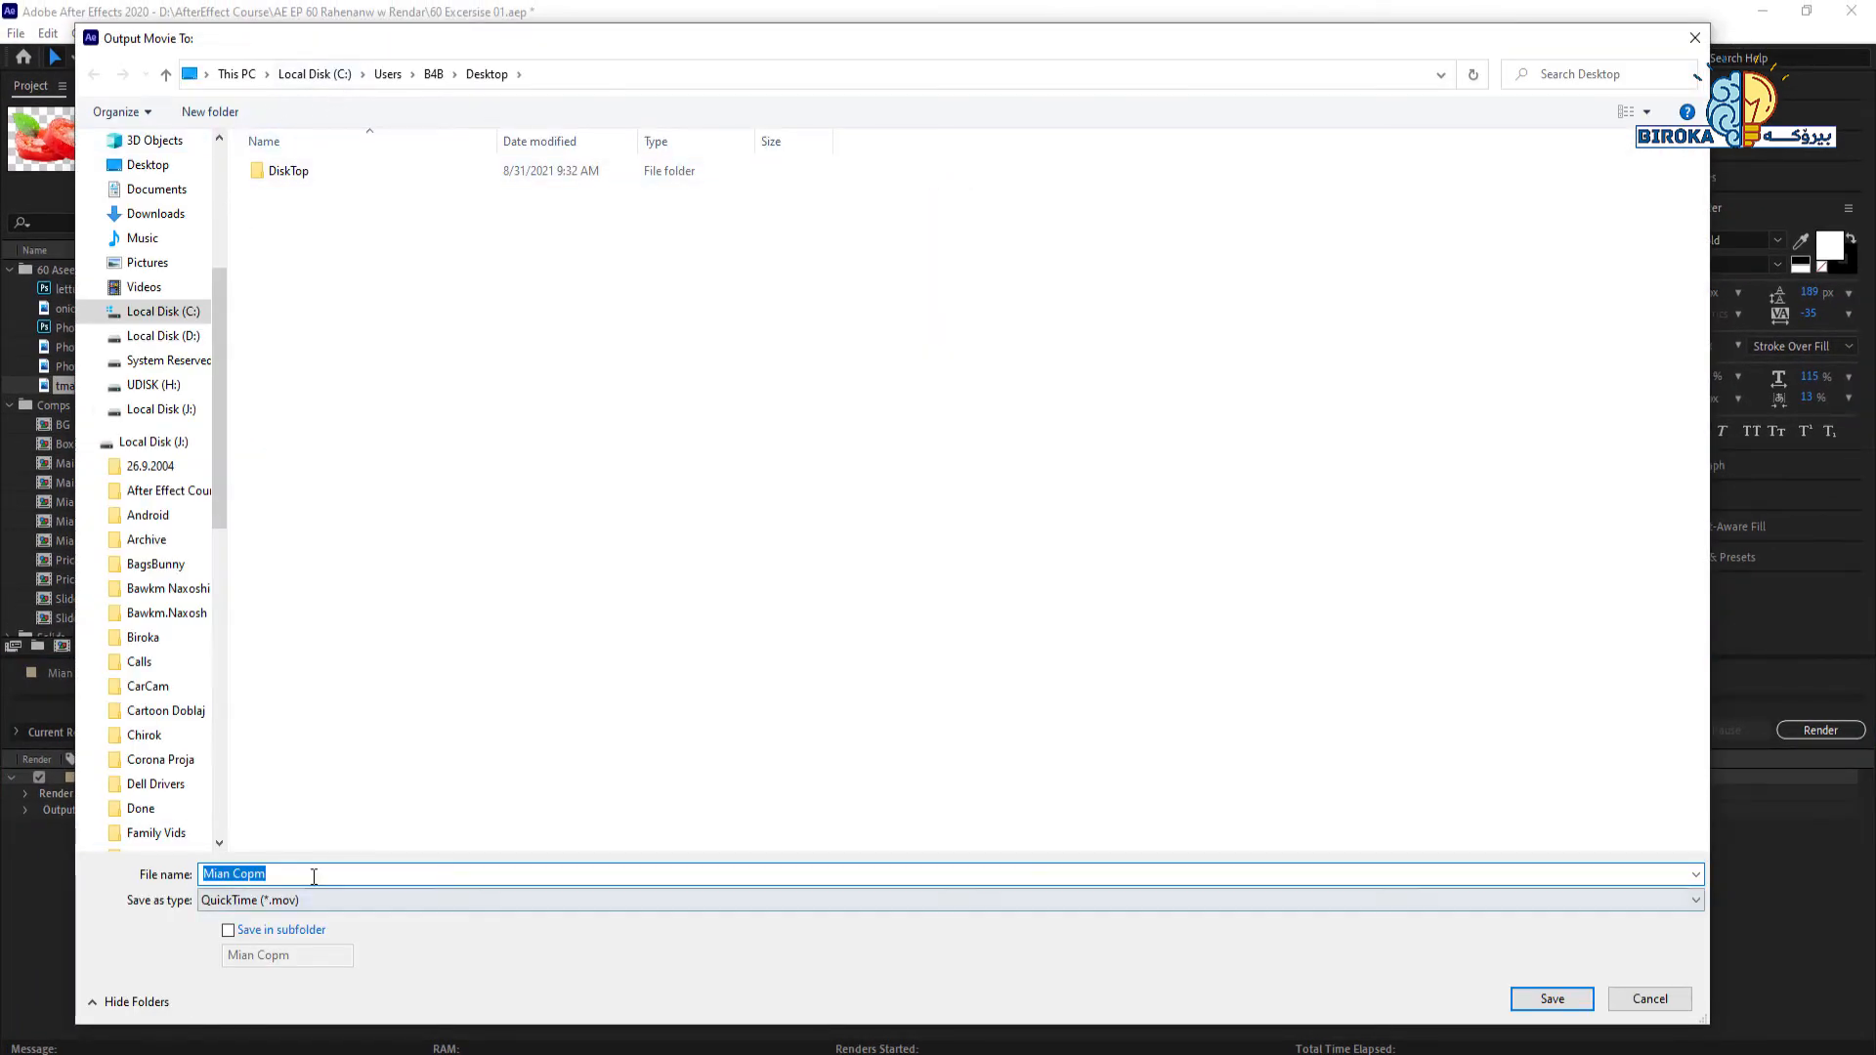
click(313, 872)
text(1)
click(1532, 999)
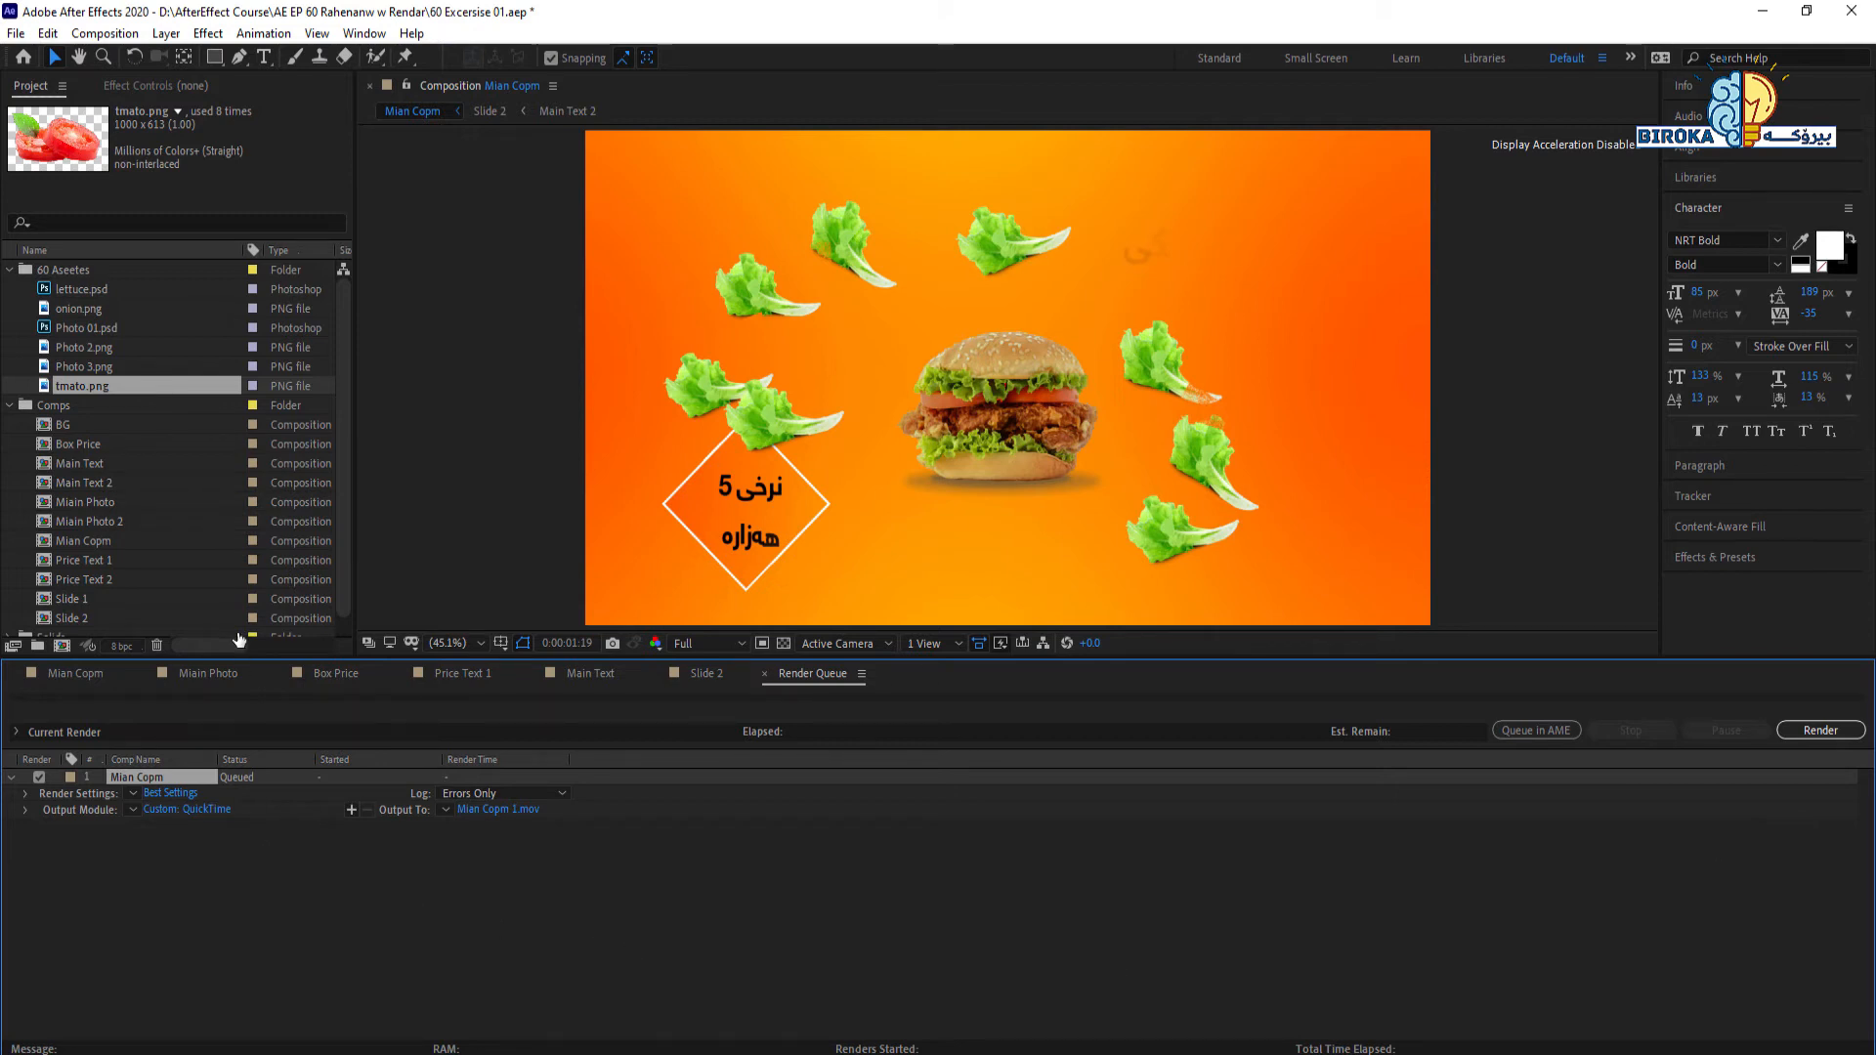
Step: Add the Mian Copm composition to the render queue a second time and check the Price Text 2 composition's options
drag(338, 455, 342, 489)
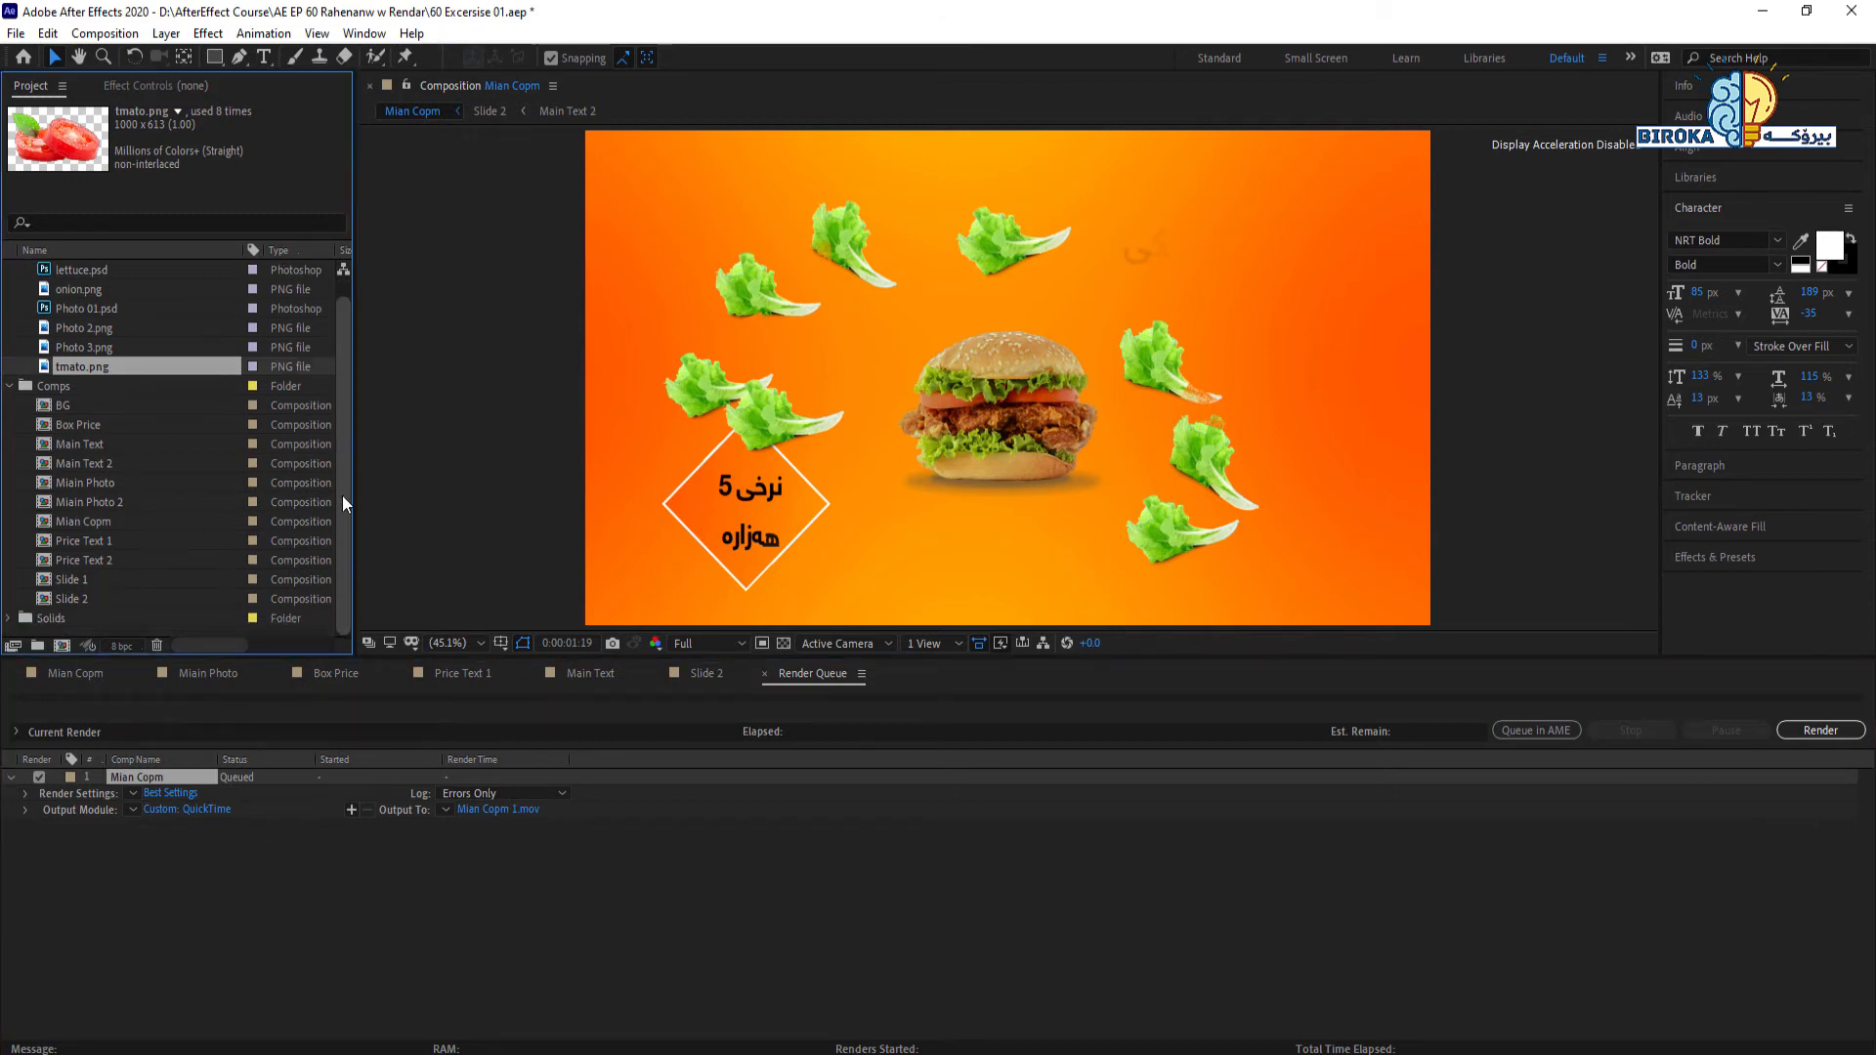
click(92, 560)
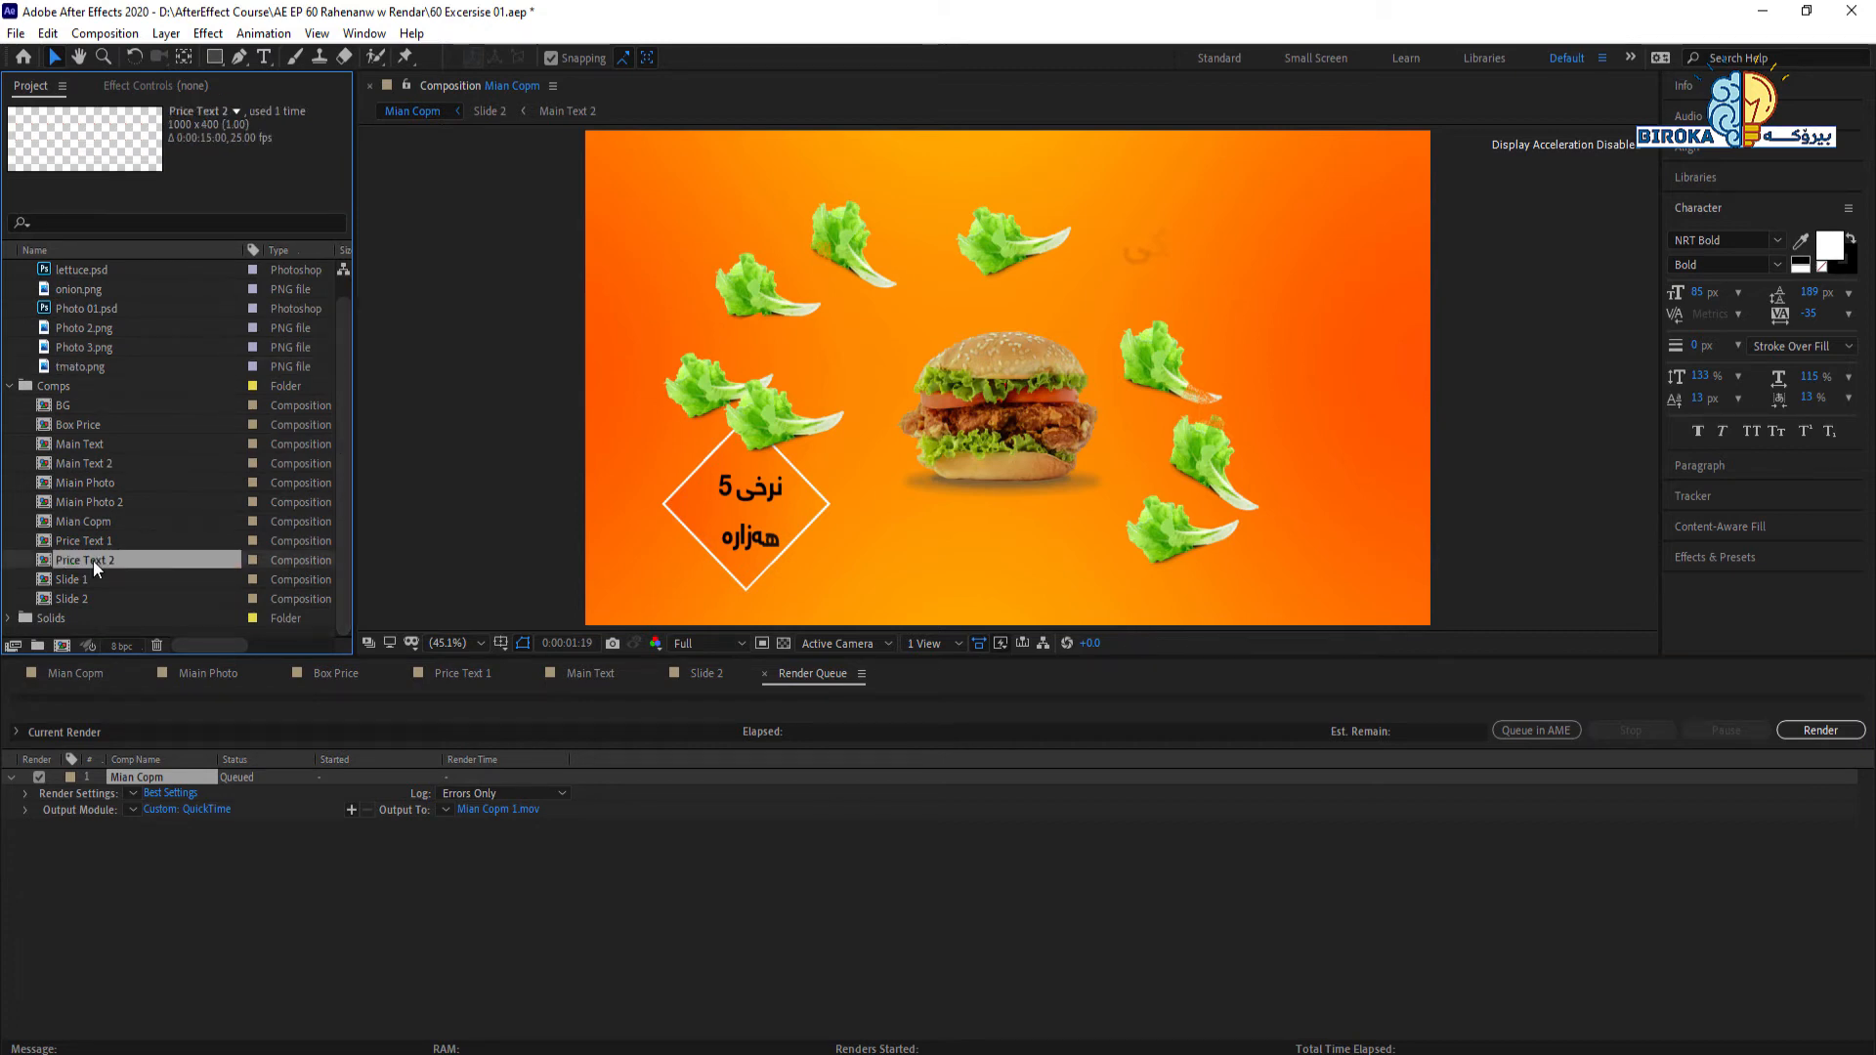
click(82, 674)
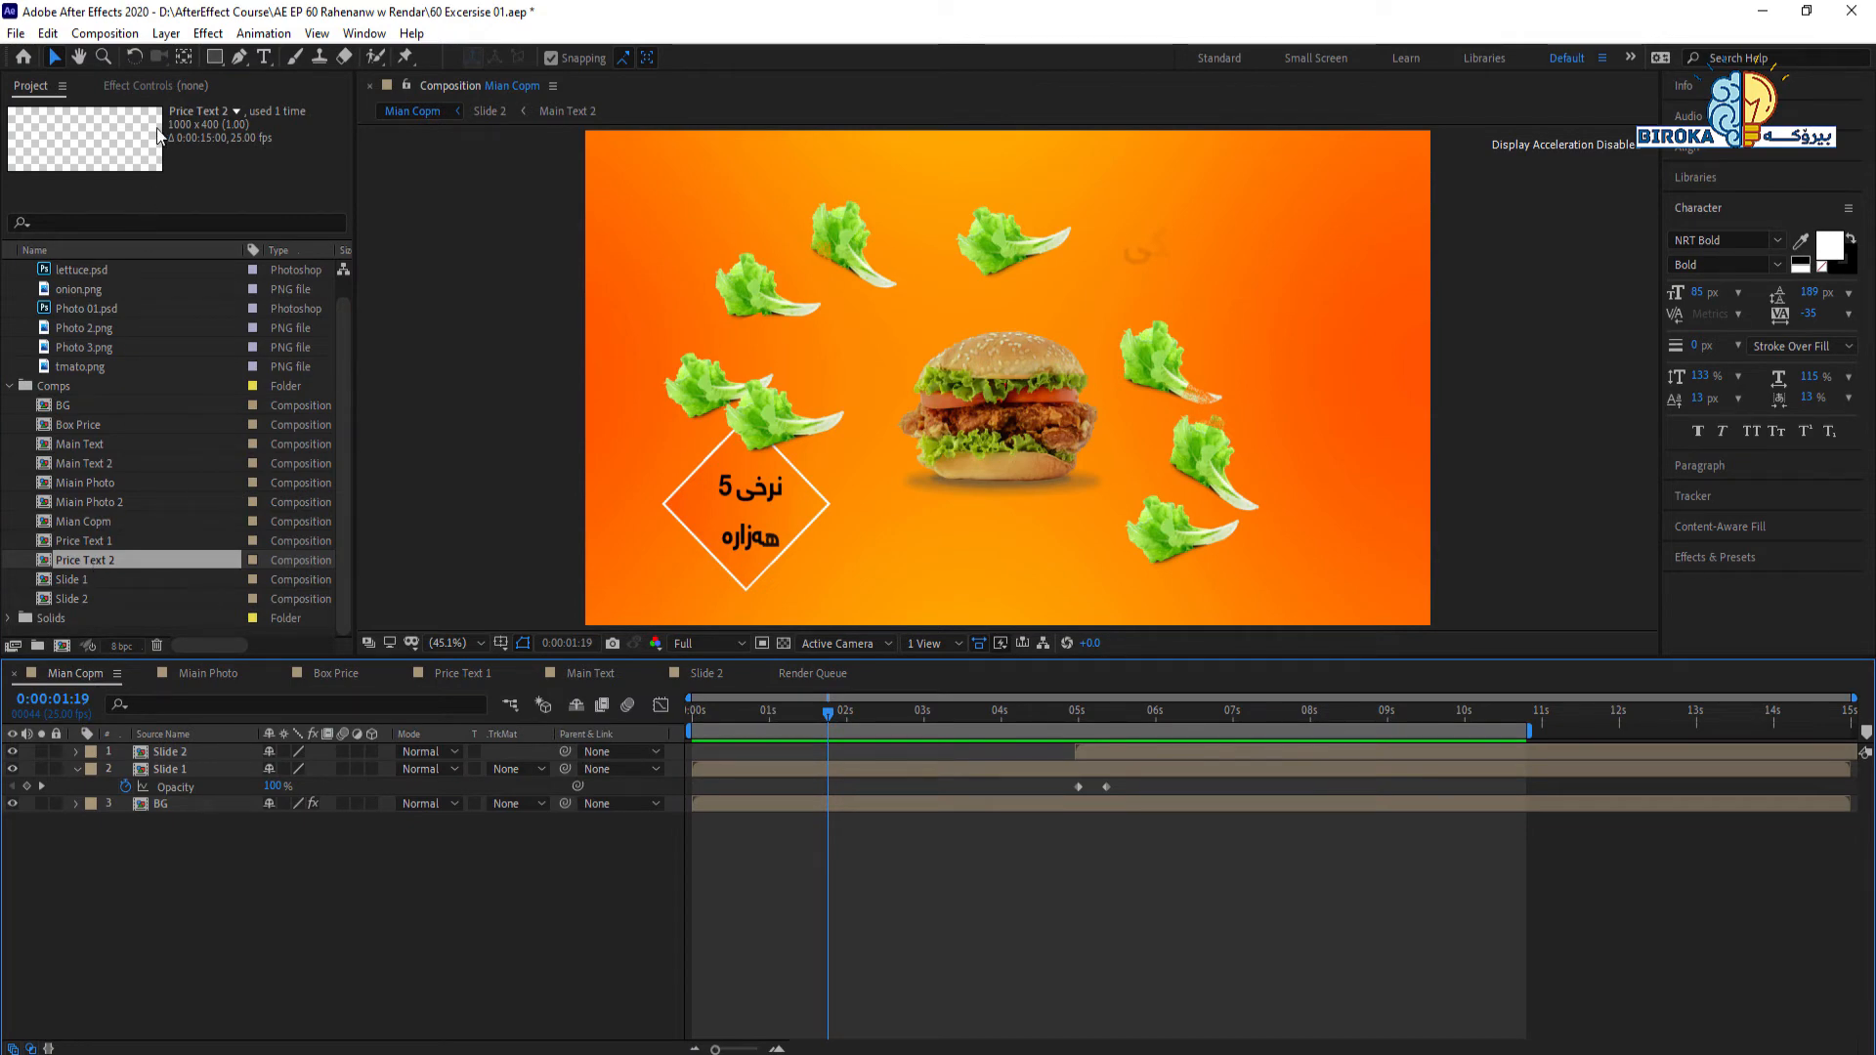
click(107, 33)
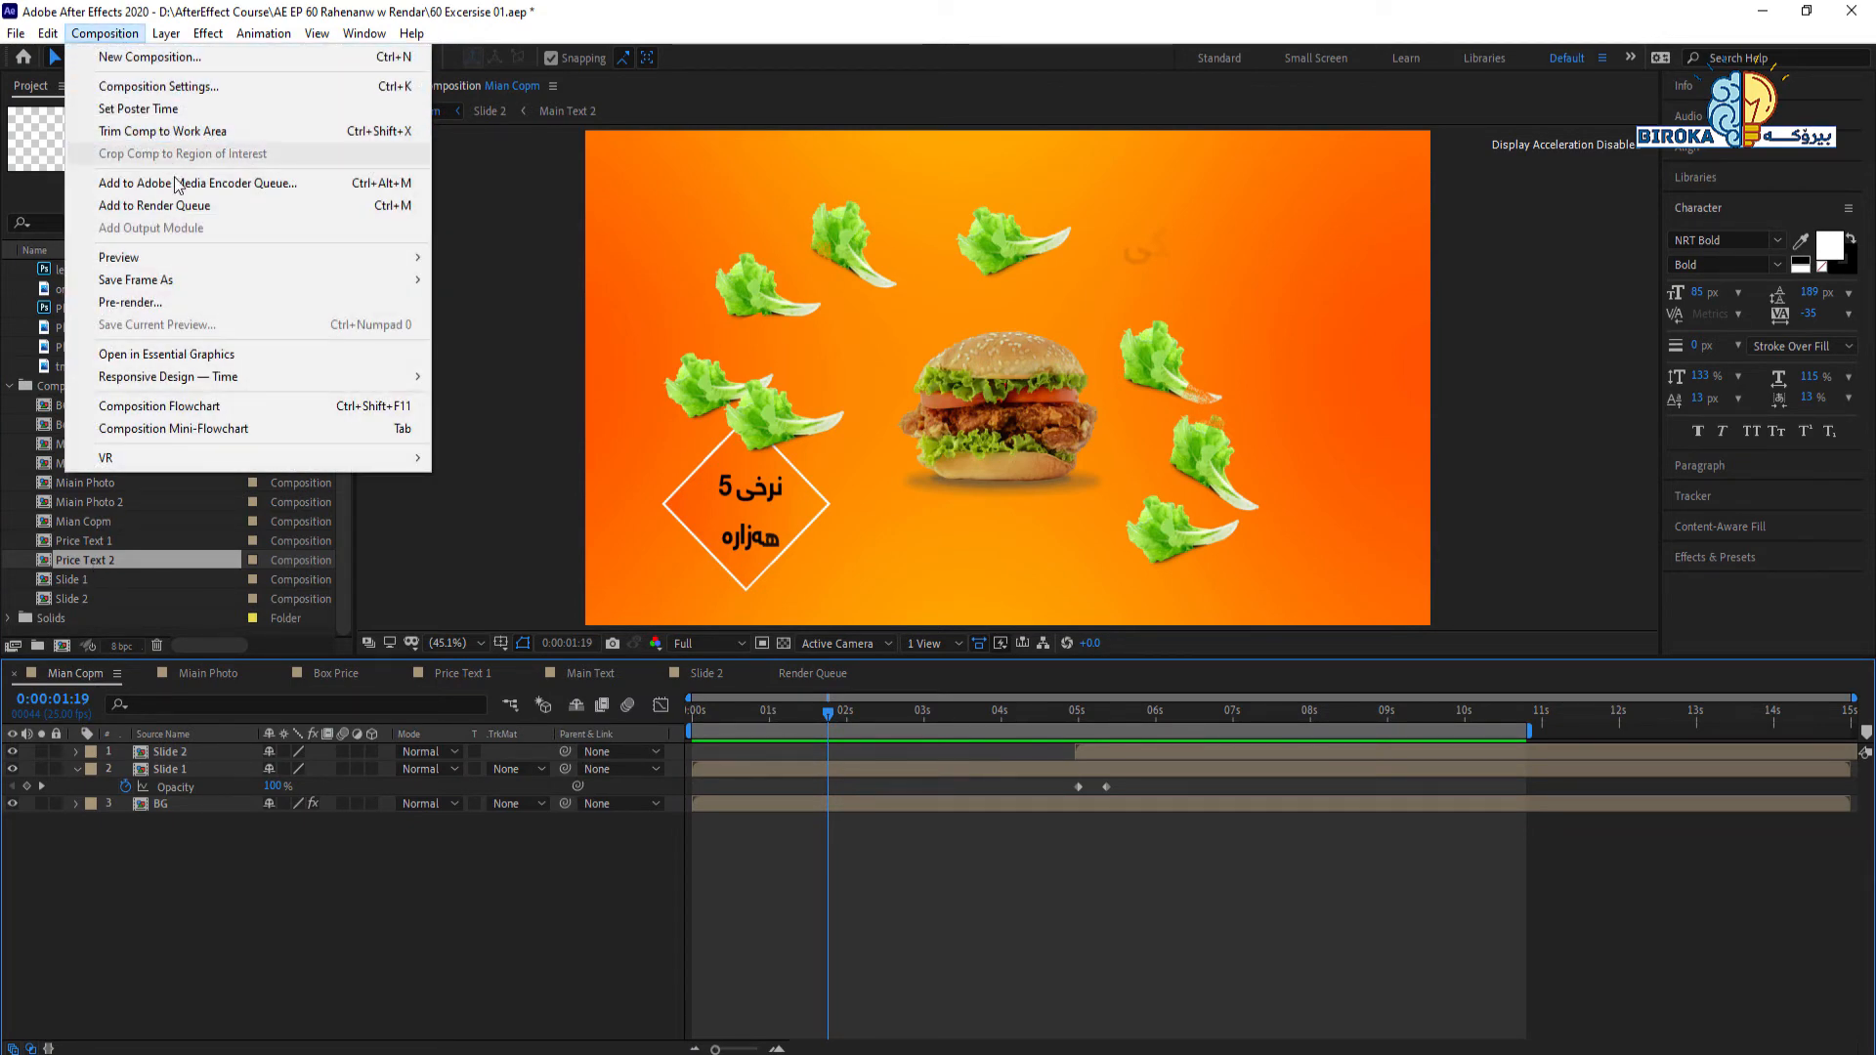
click(248, 209)
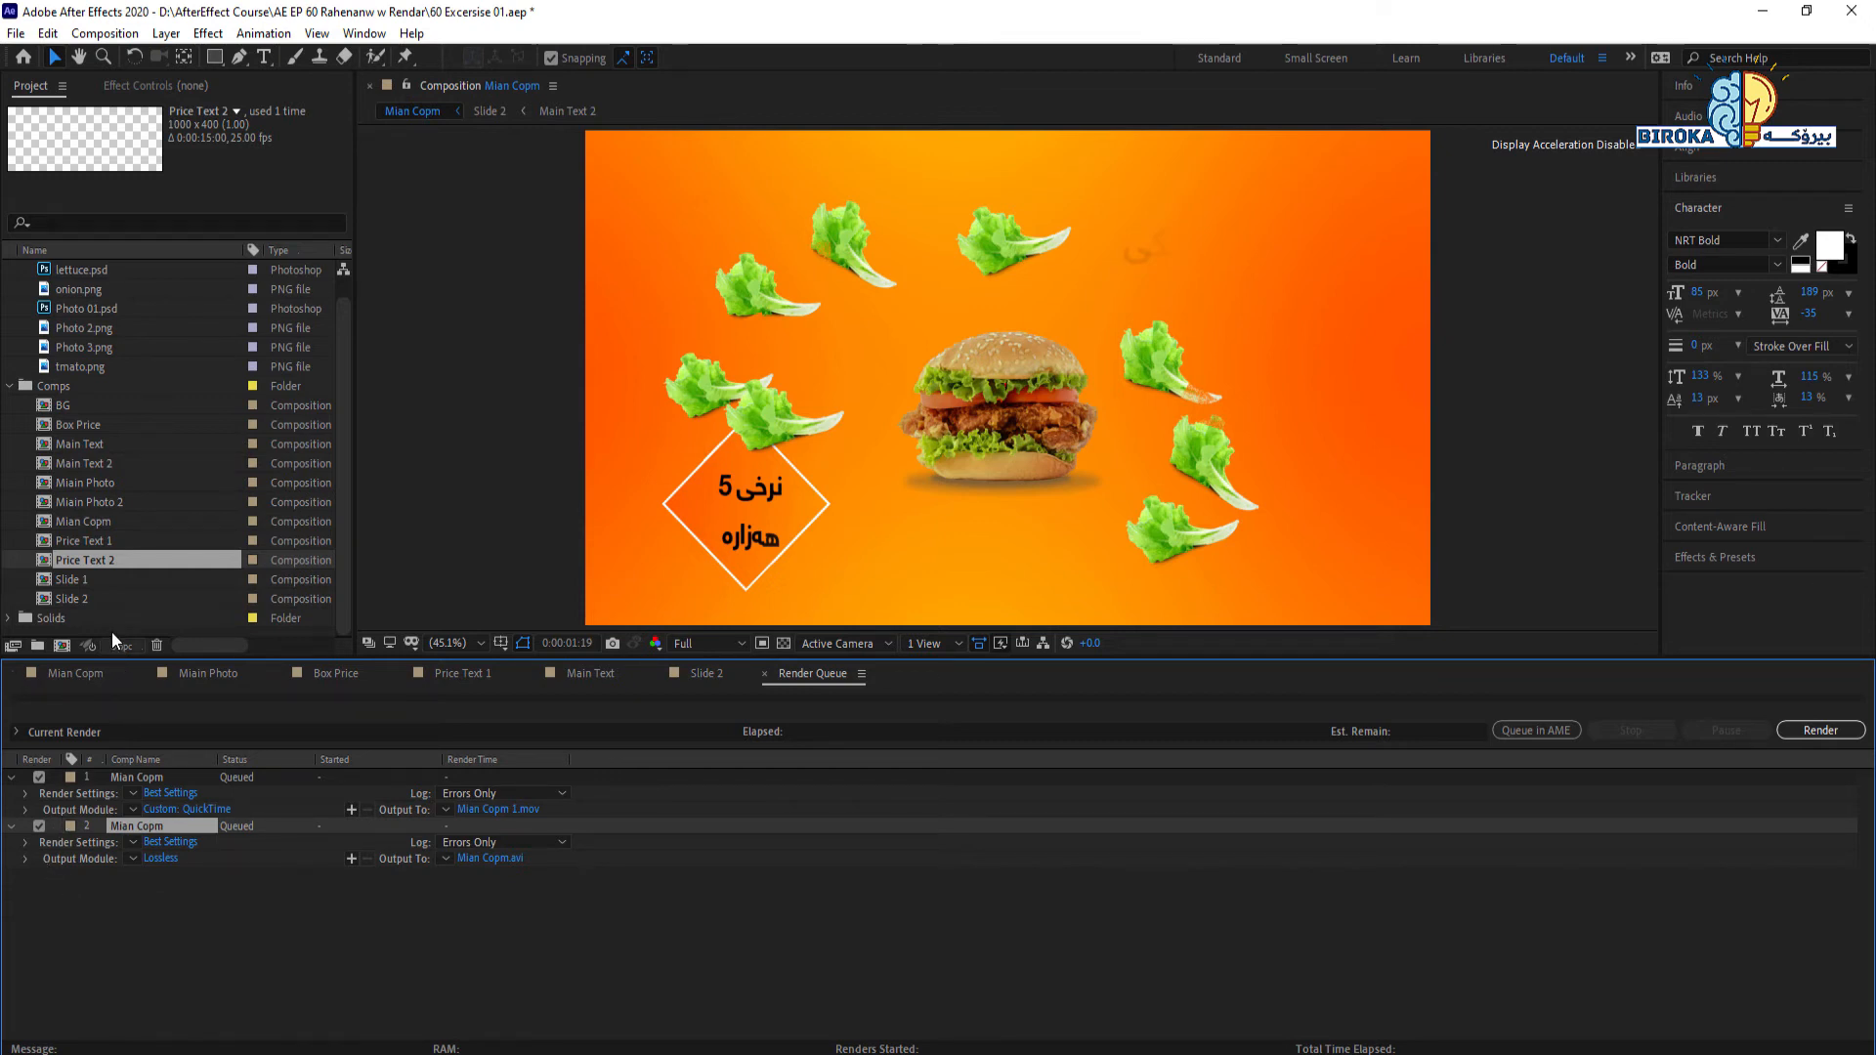
right_click(87, 562)
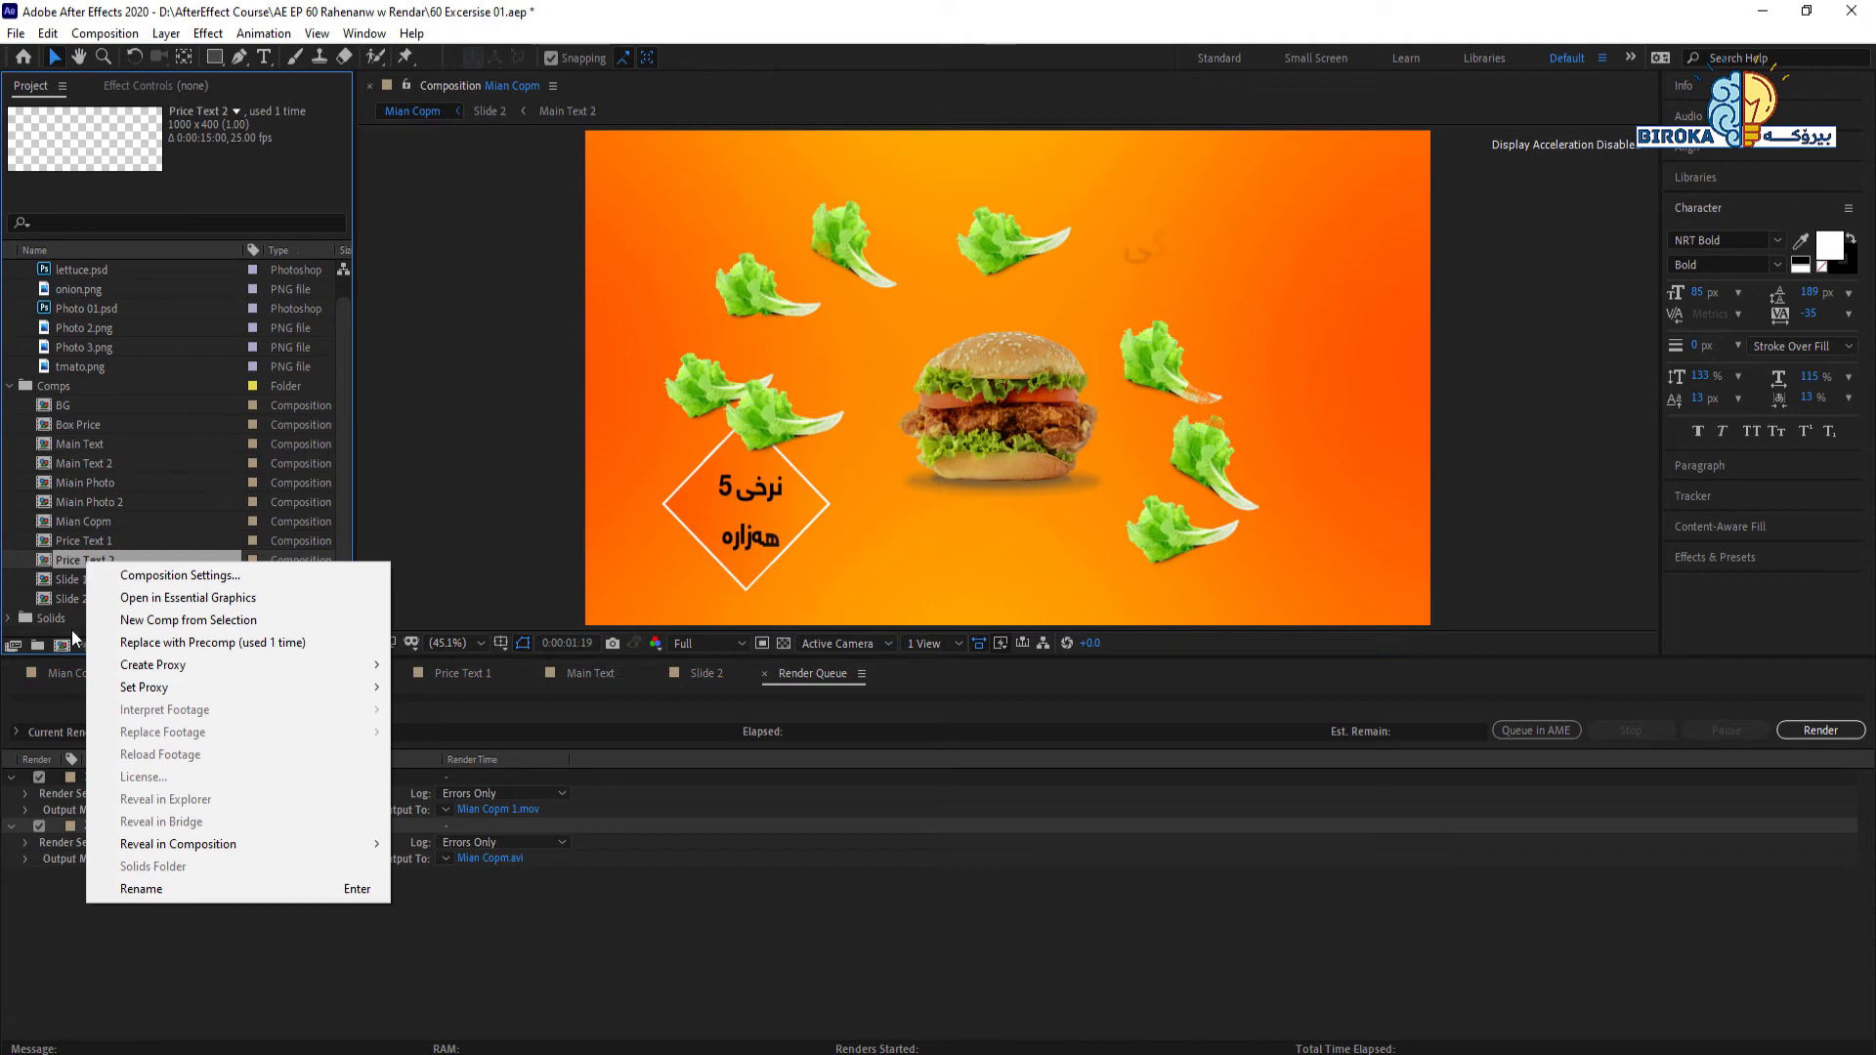
click(153, 934)
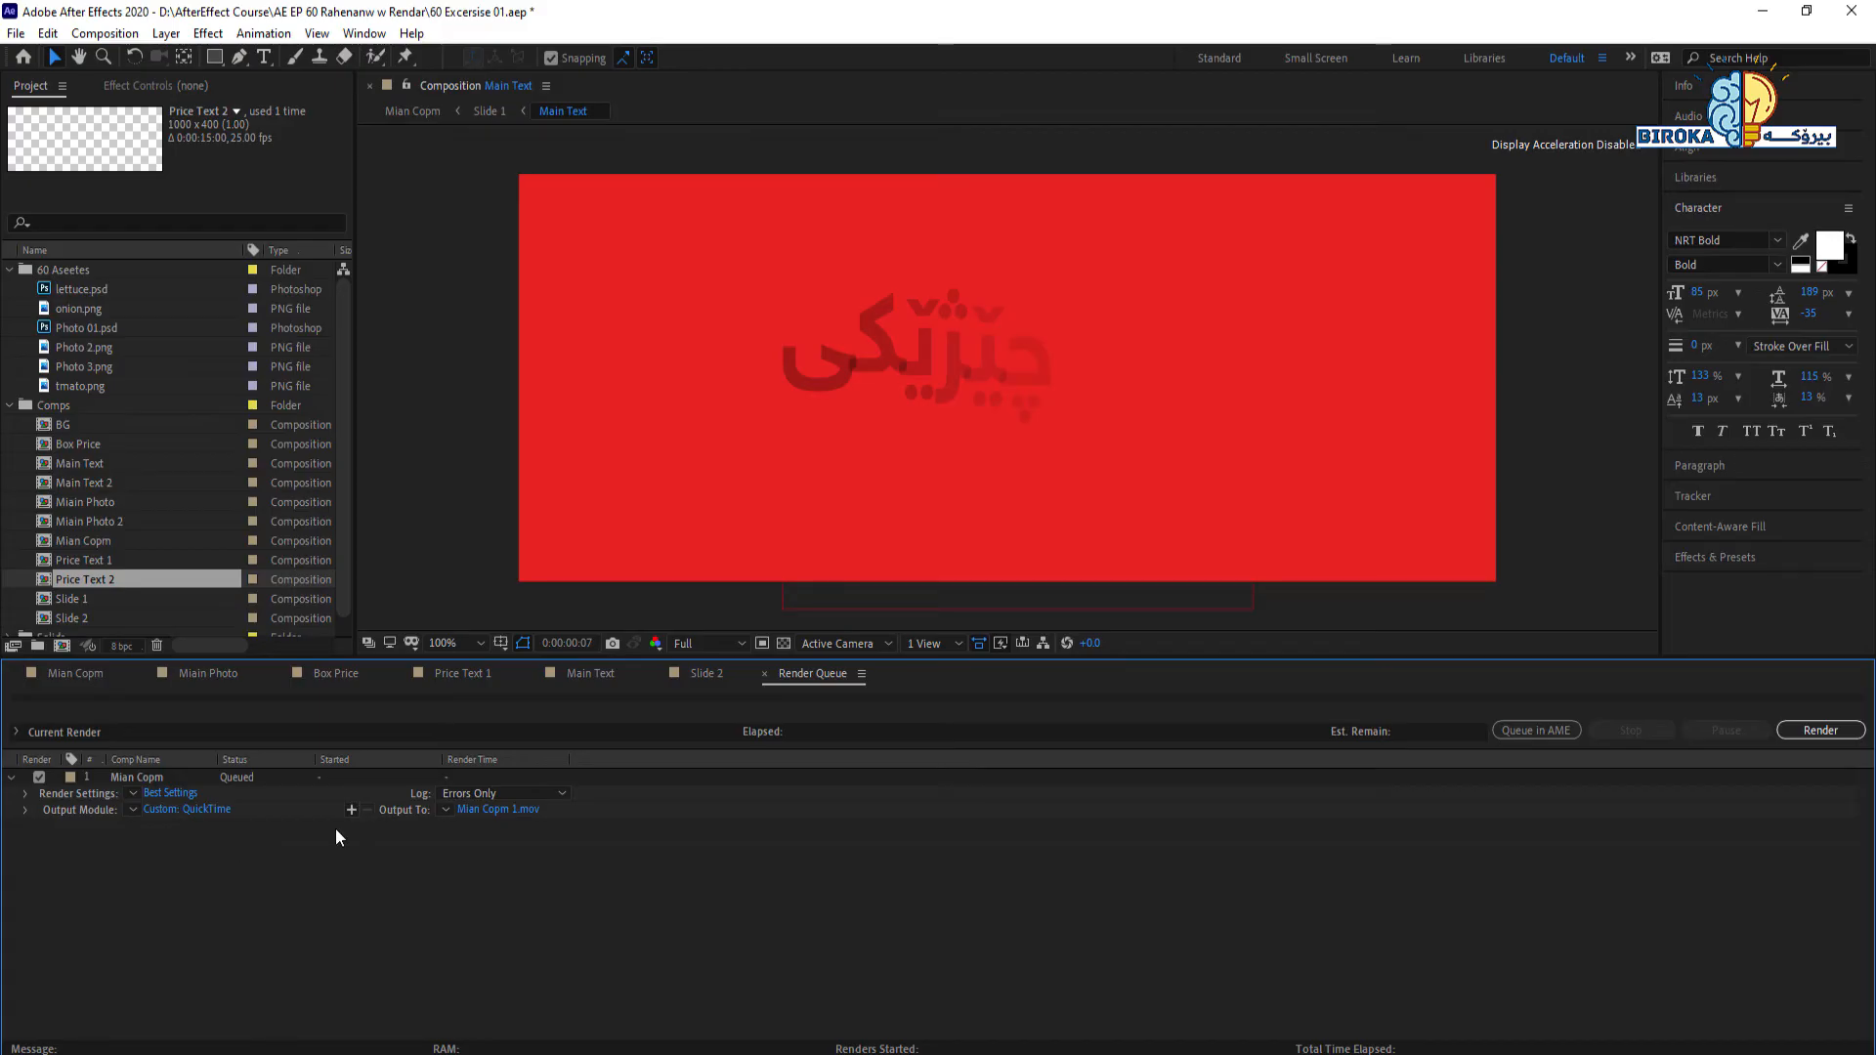
Step: Render the queued Mian Copm composition, play the exported Mian Copm 1 movie from the desktop and close the player
click(1816, 730)
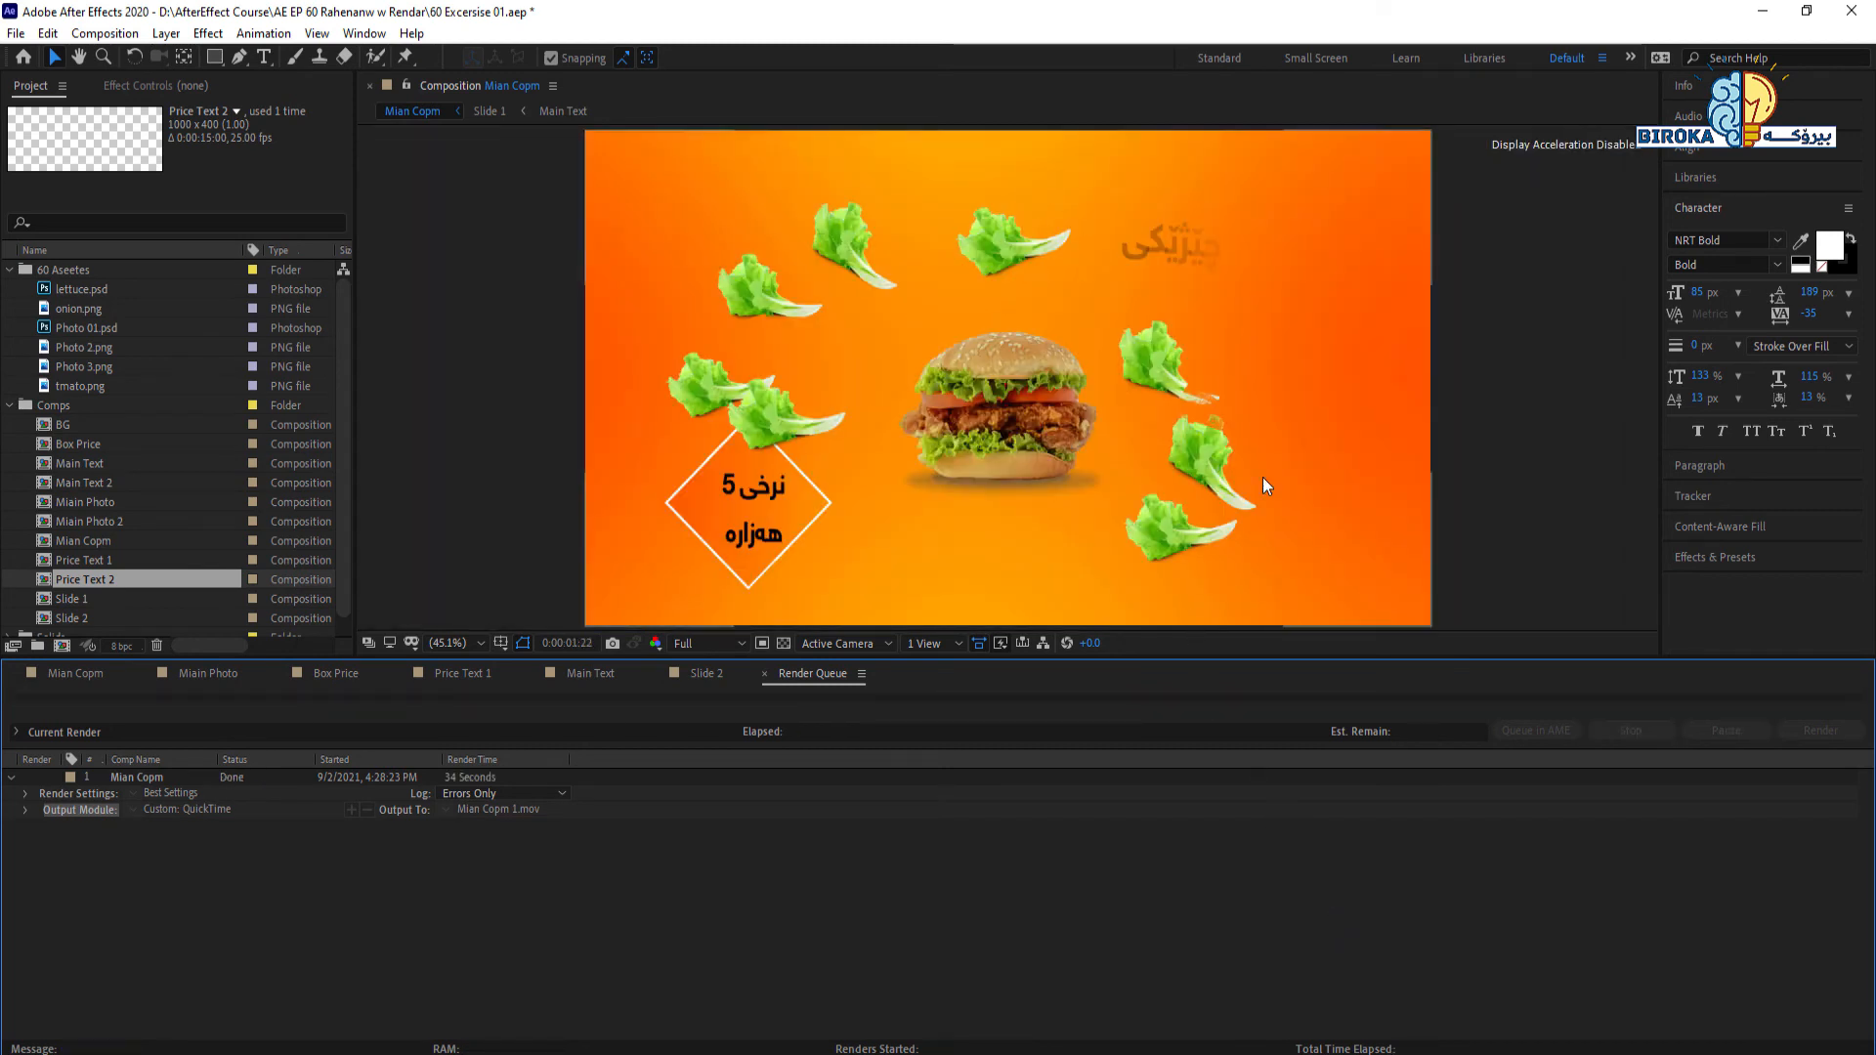
click(1762, 11)
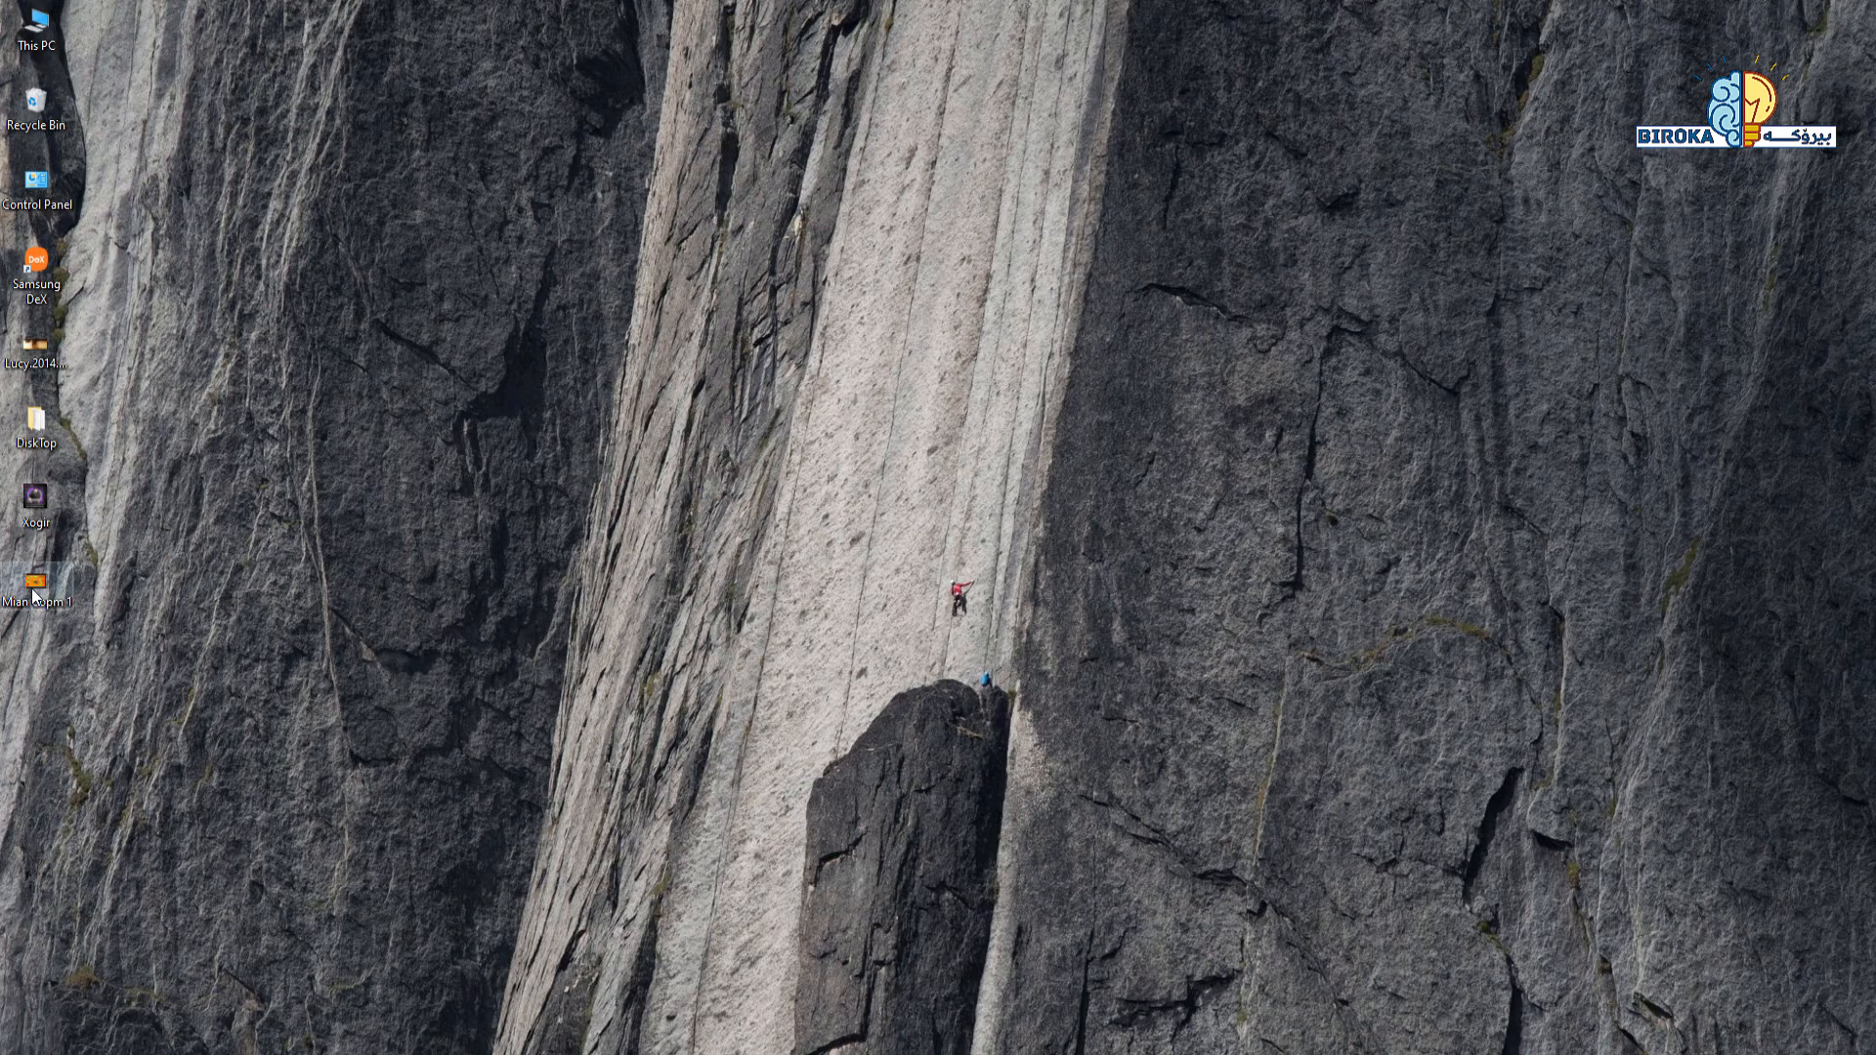
double_click(49, 583)
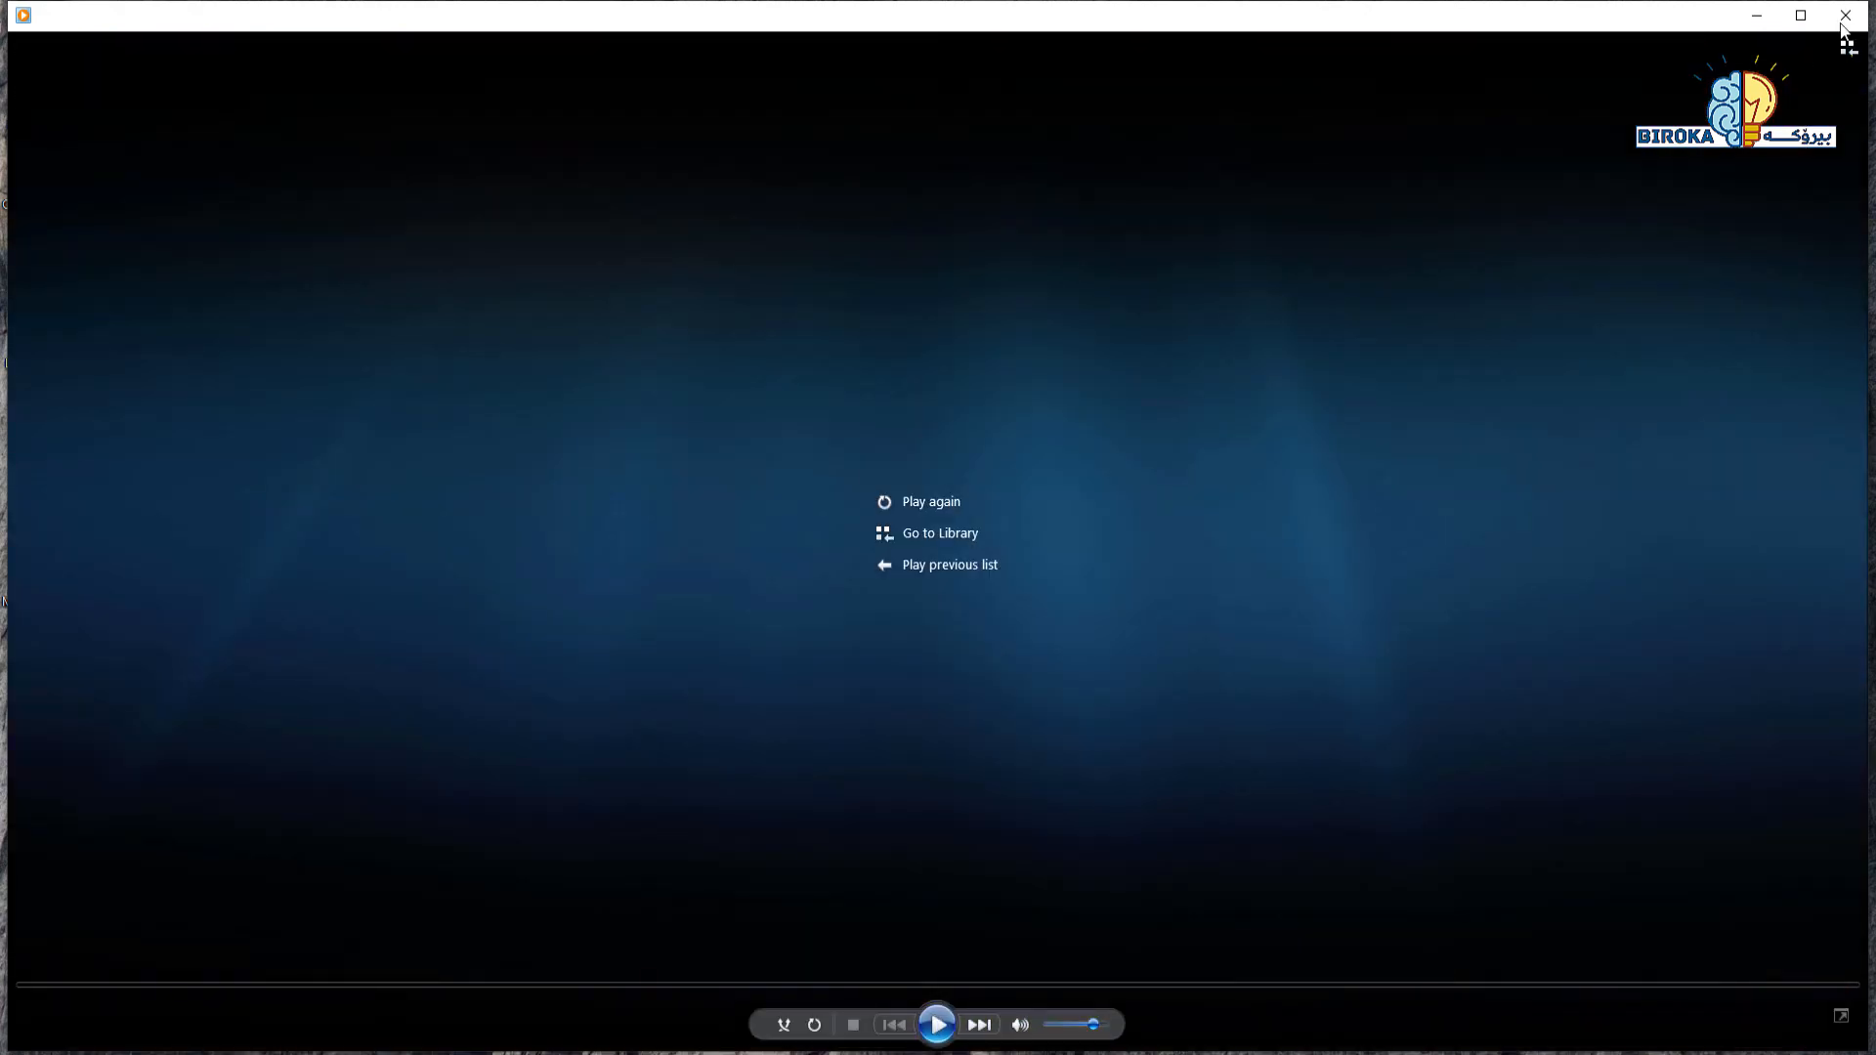
click(1846, 14)
Step: Refresh the desktop and switch back to After Effects
right_click(639, 302)
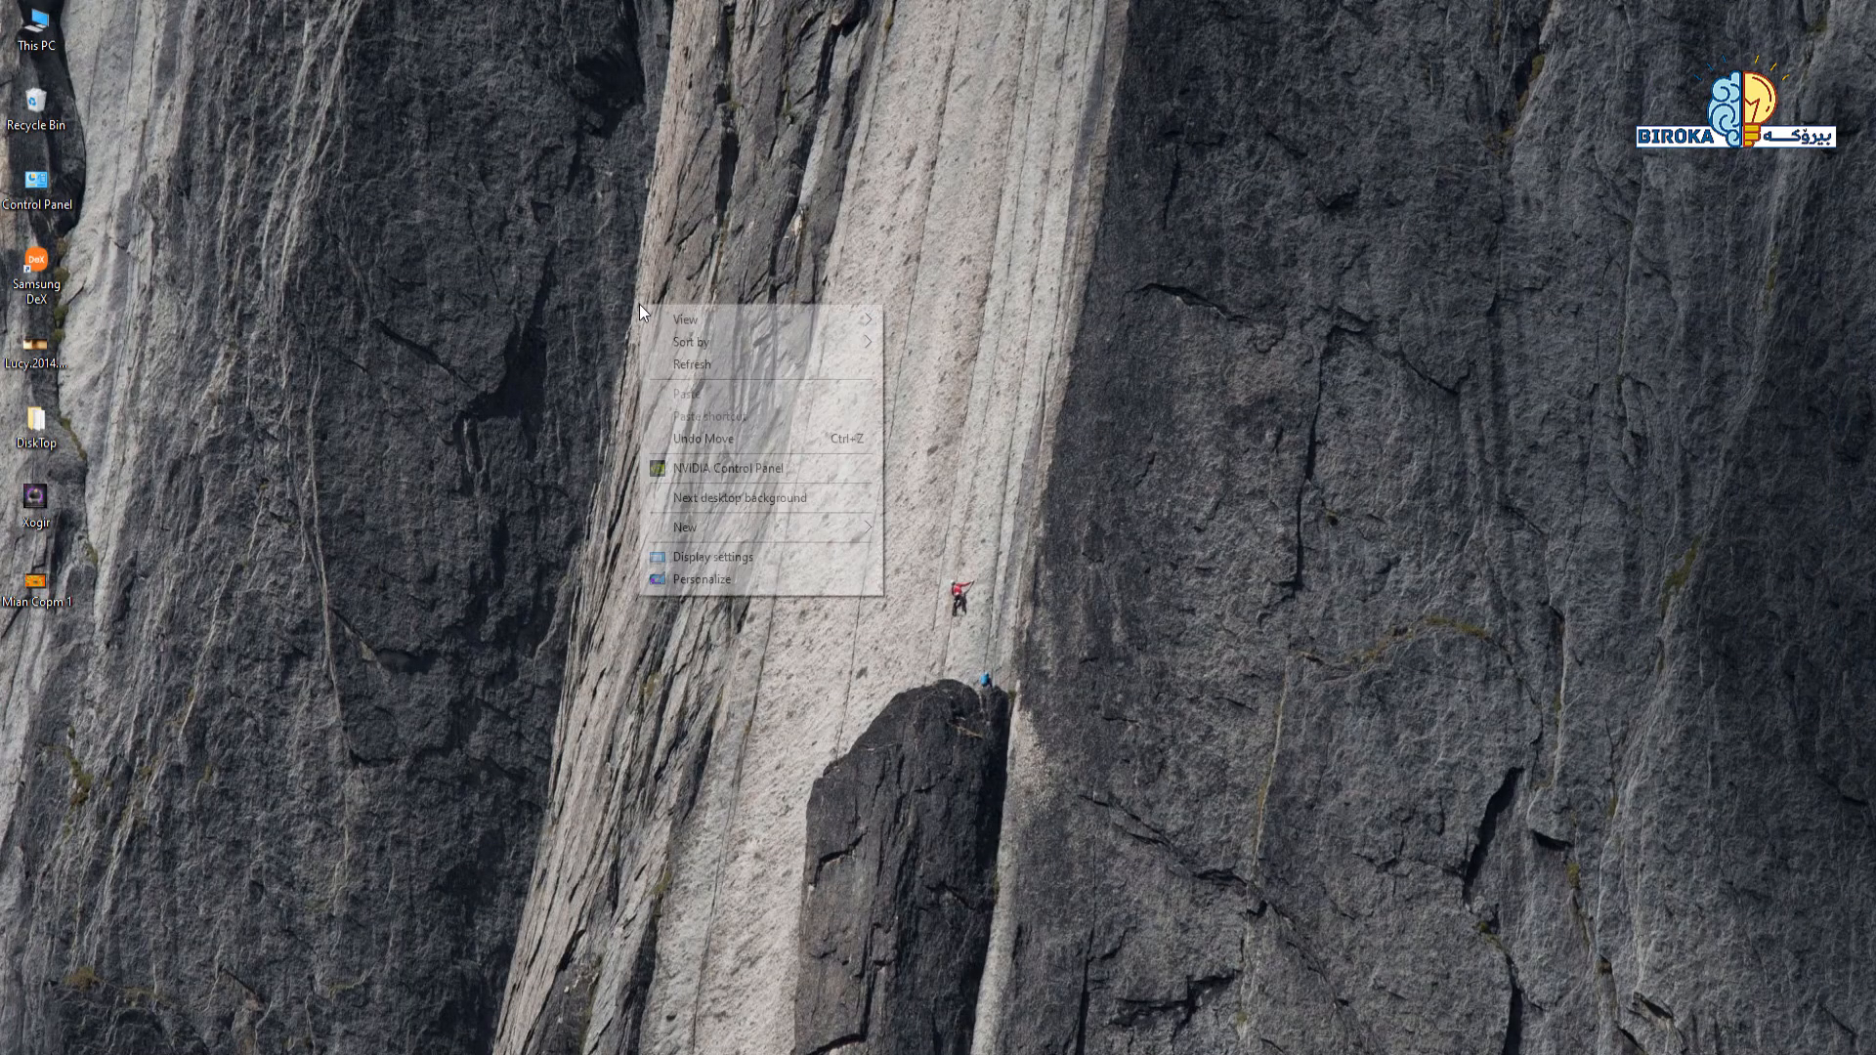
click(692, 360)
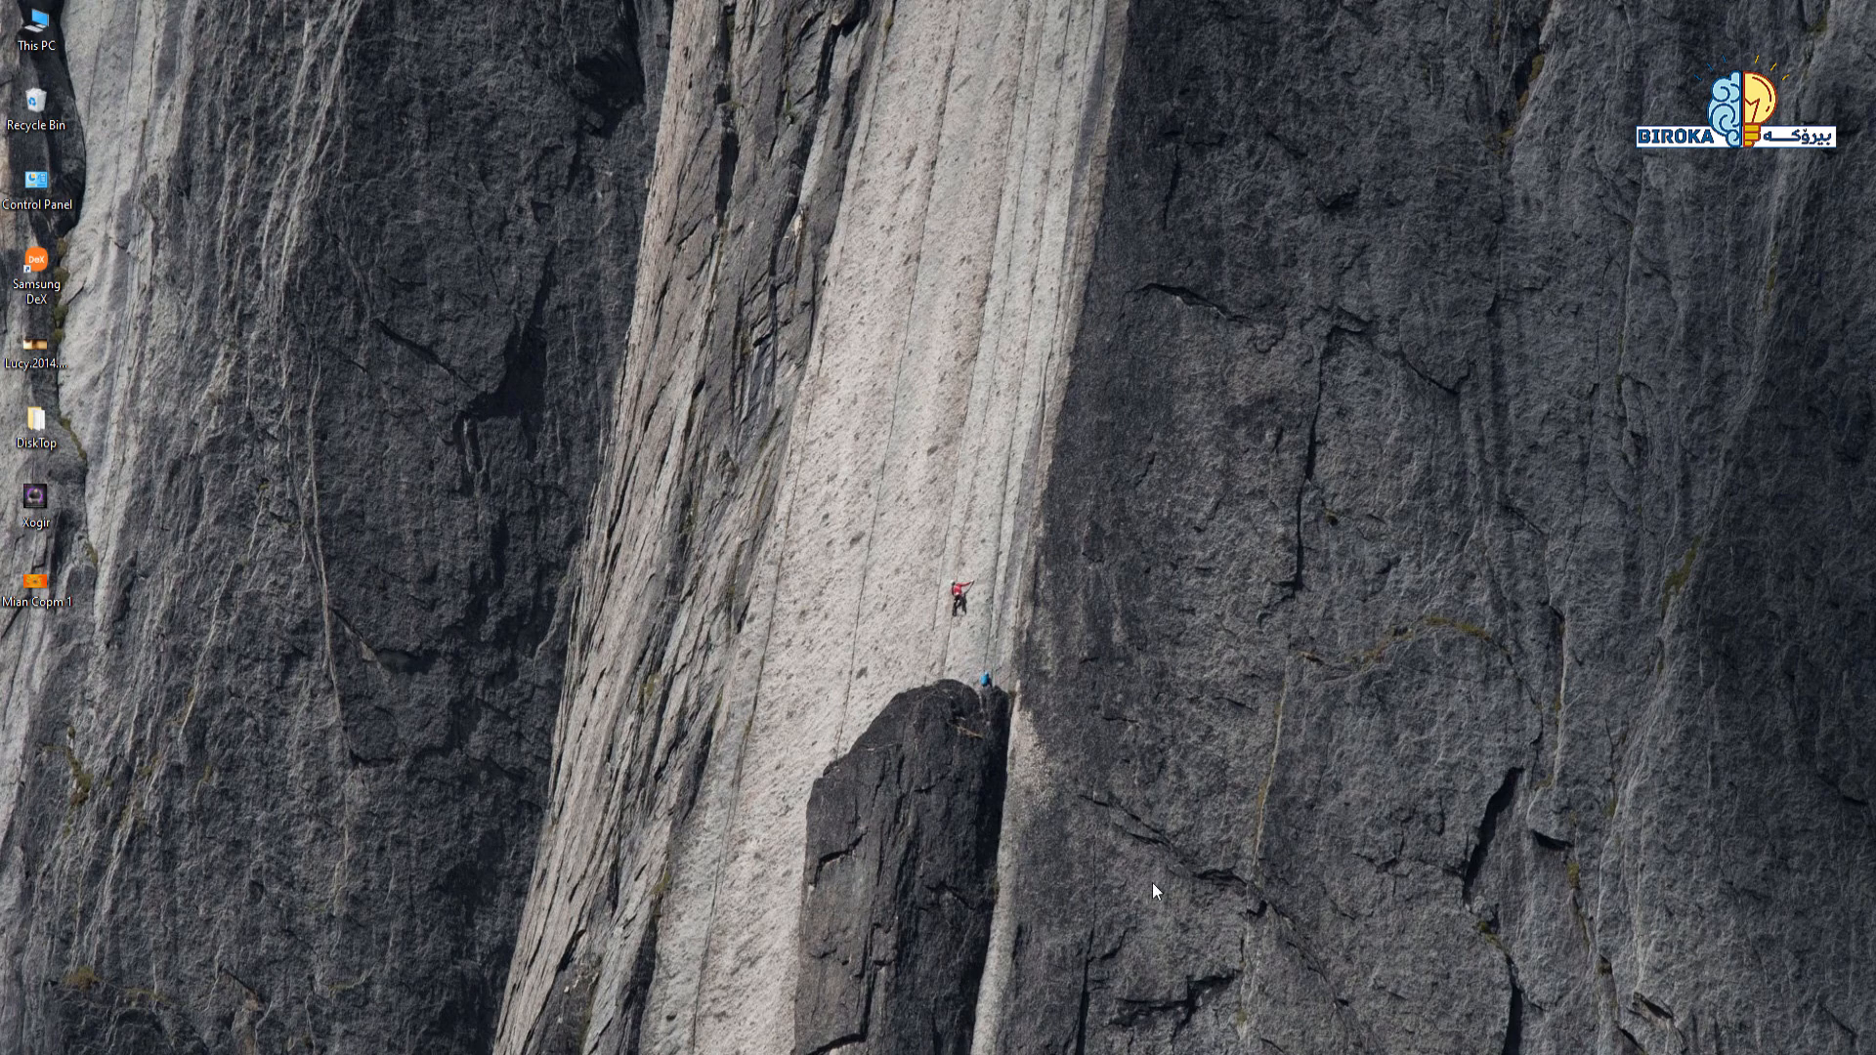
click(391, 1053)
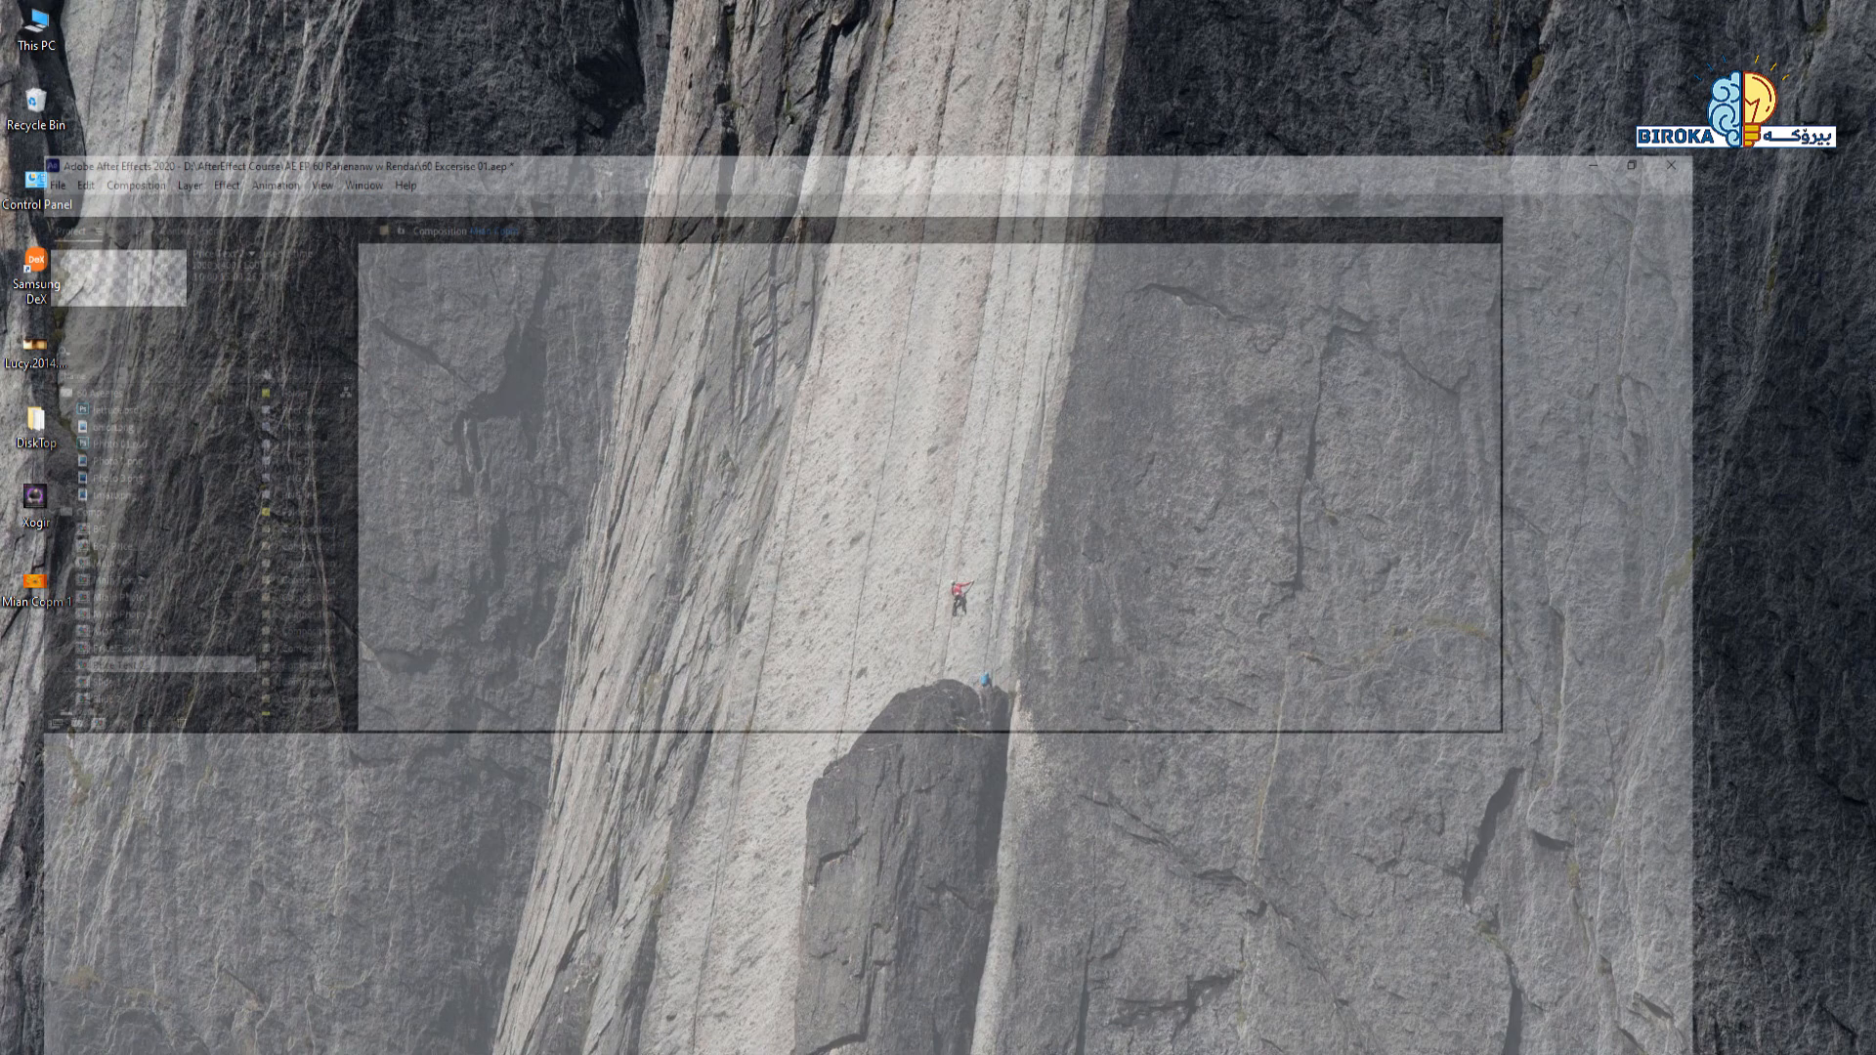